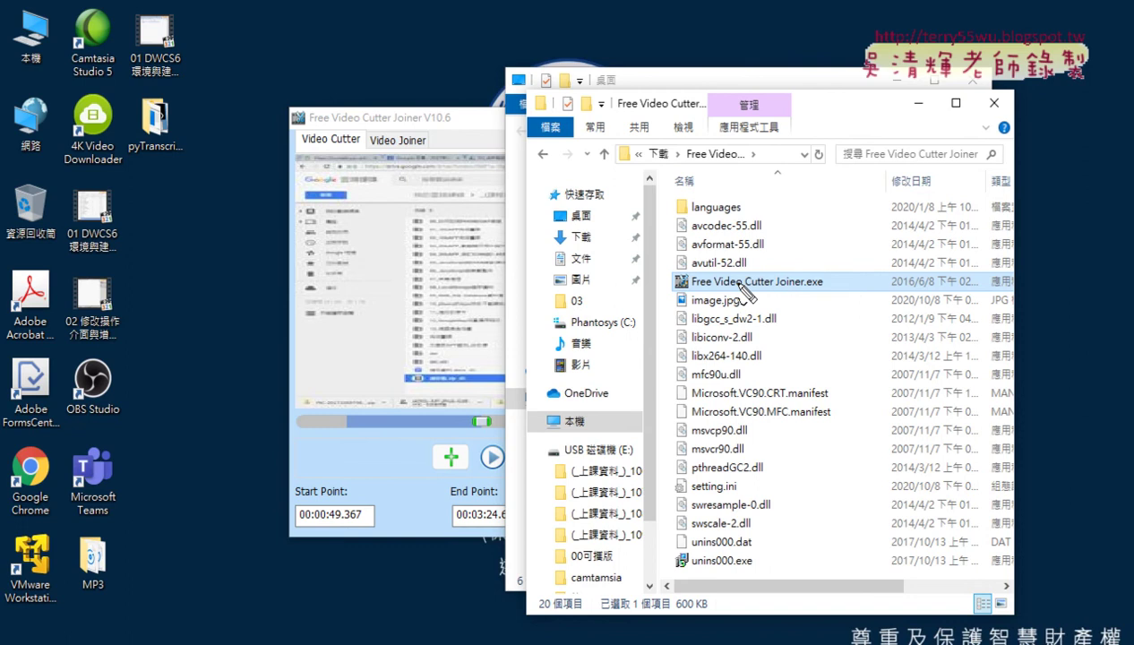
{"action": "mouse_move", "coordinate": [815, 304]}
{"action": "left_mouse_down"}
{"action": "mouse_move", "coordinate": [667, 296]}
{"action": "mouse_move", "coordinate": [698, 262]}
{"action": "mouse_move", "coordinate": [812, 303]}
{"action": "left_mouse_up"}
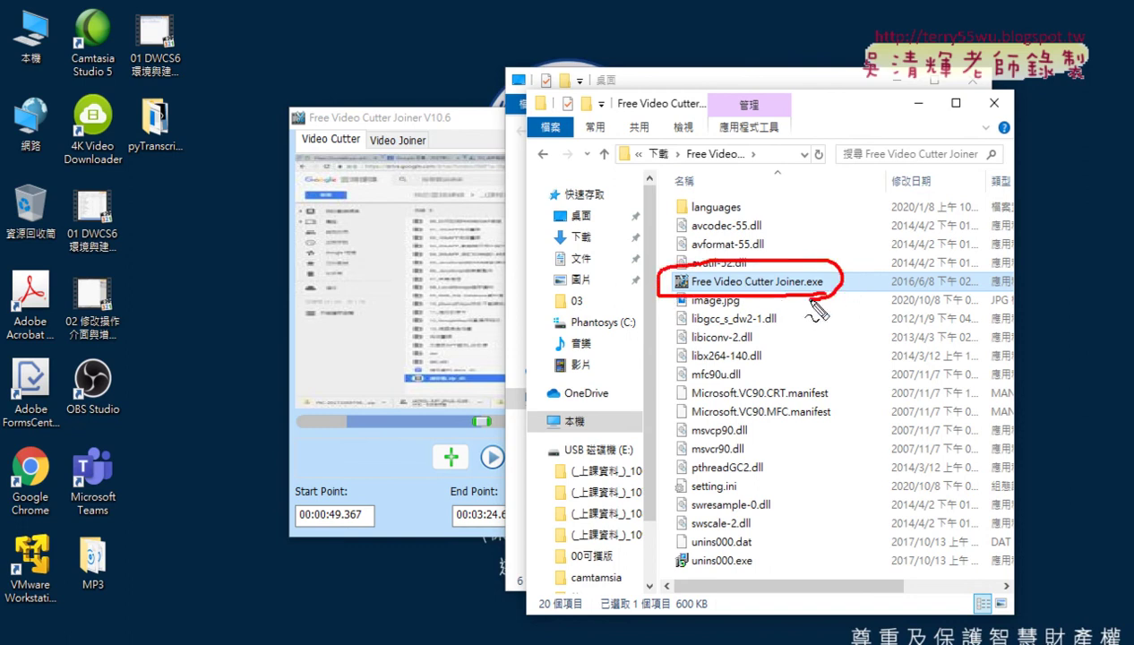
{"action": "left_click_drag", "start_coordinate": [668, 285], "coordinate": [708, 294]}
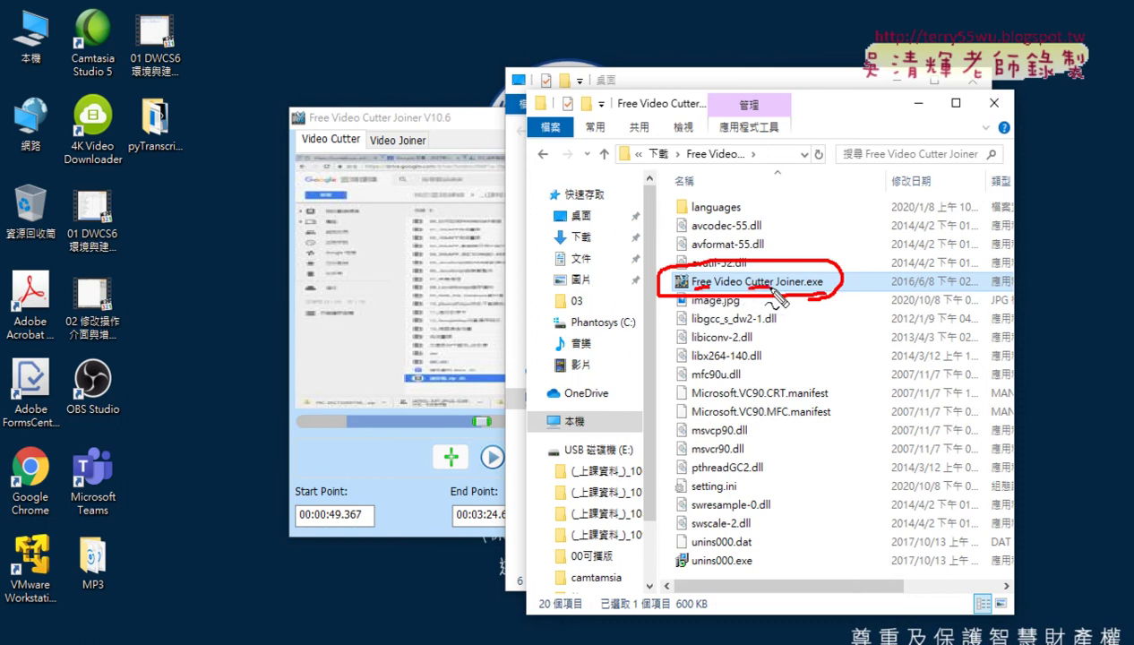
{"action": "left_click_drag", "start_coordinate": [775, 292], "coordinate": [796, 294]}
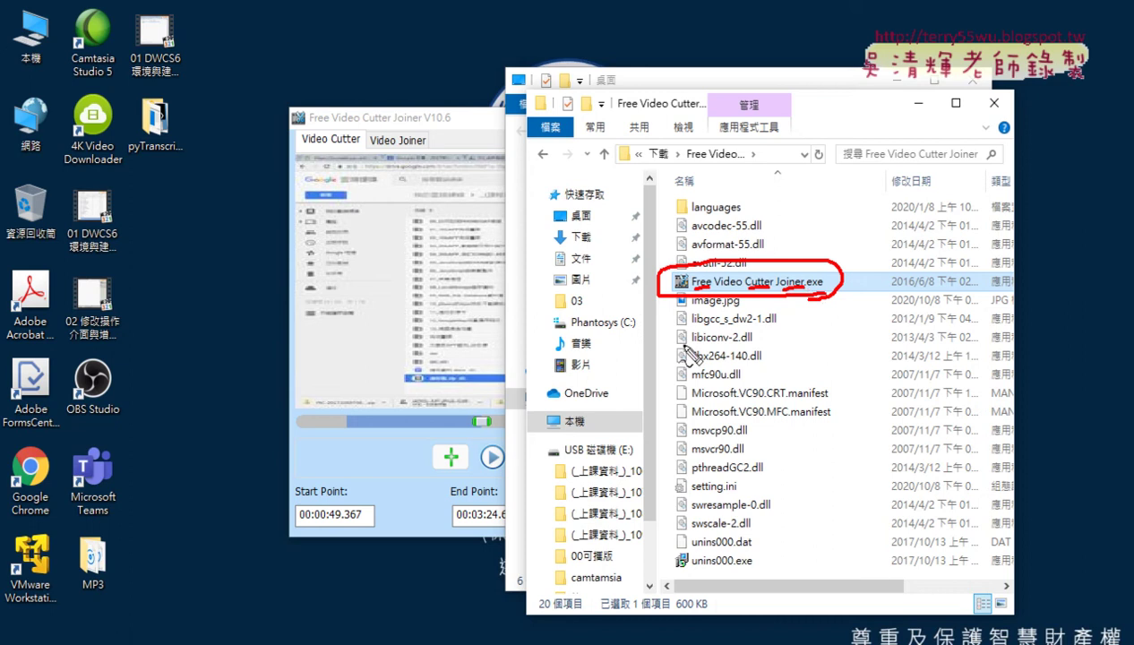
{"action": "key", "text": "Escape"}
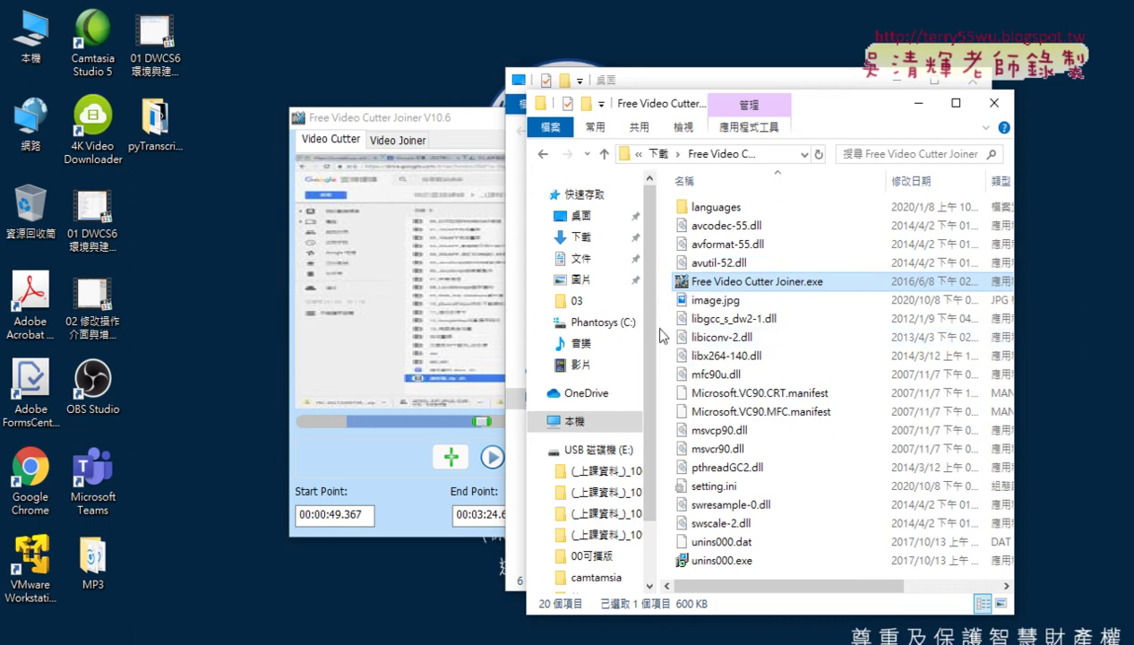
Step: Close the open video cutter window and delete the extra 01 DWCS6 video file beside Camtasia Studio 5 on the desktop
{"action": "left_click", "coordinate": [417, 278]}
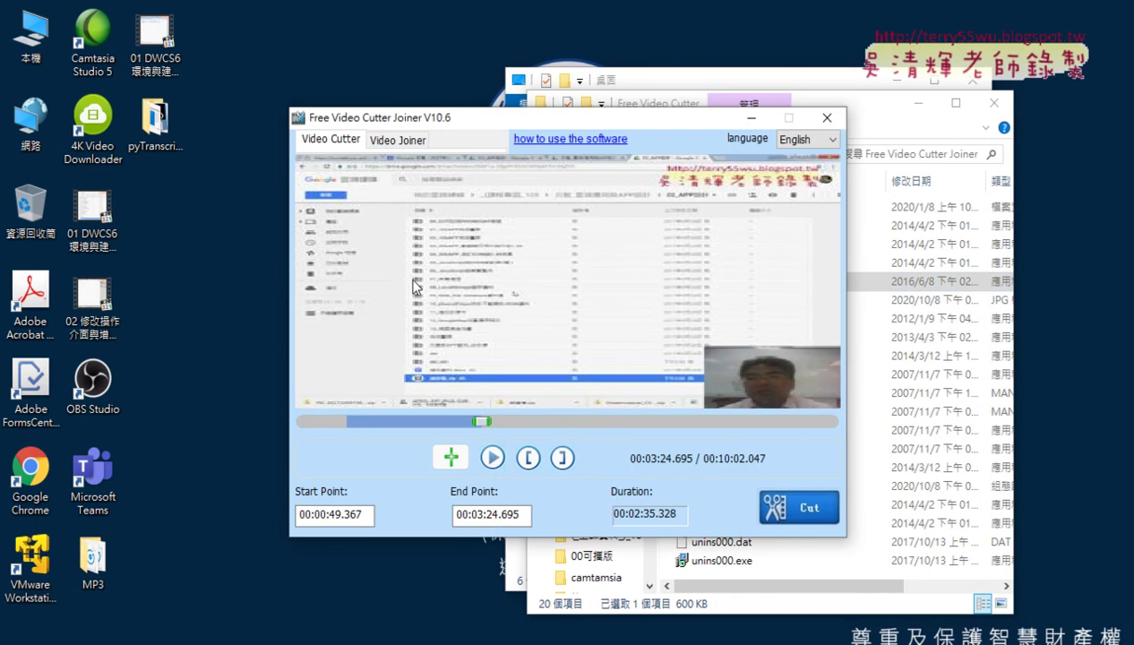
{"action": "left_click", "coordinate": [827, 117]}
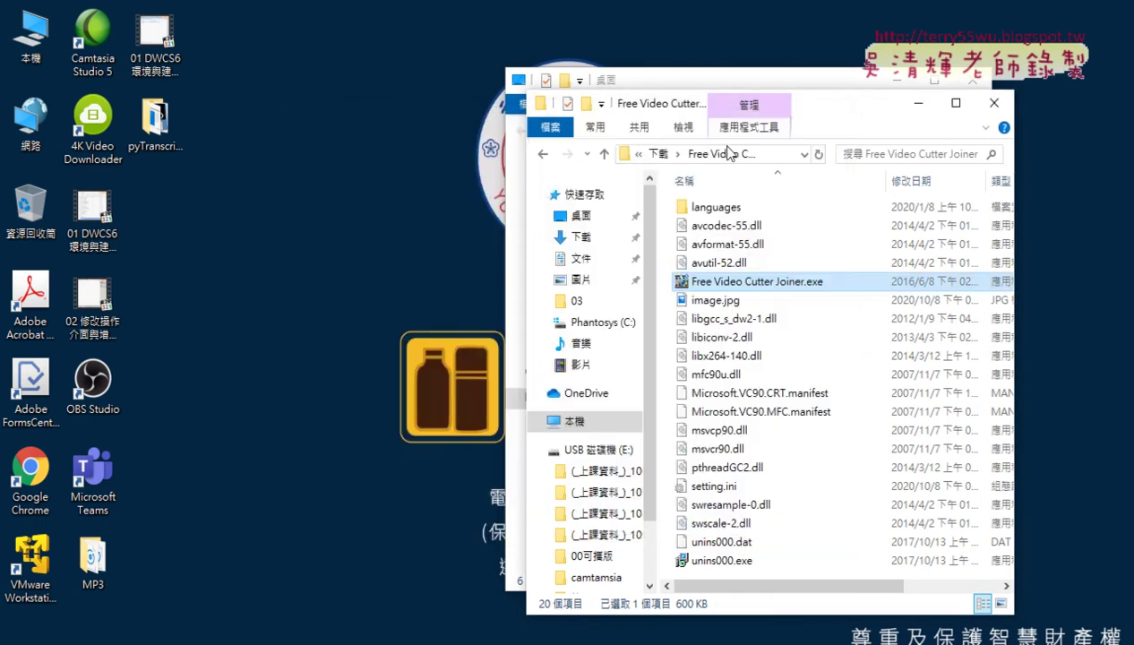
{"action": "right_click", "coordinate": [142, 39]}
{"action": "left_click", "coordinate": [206, 369]}
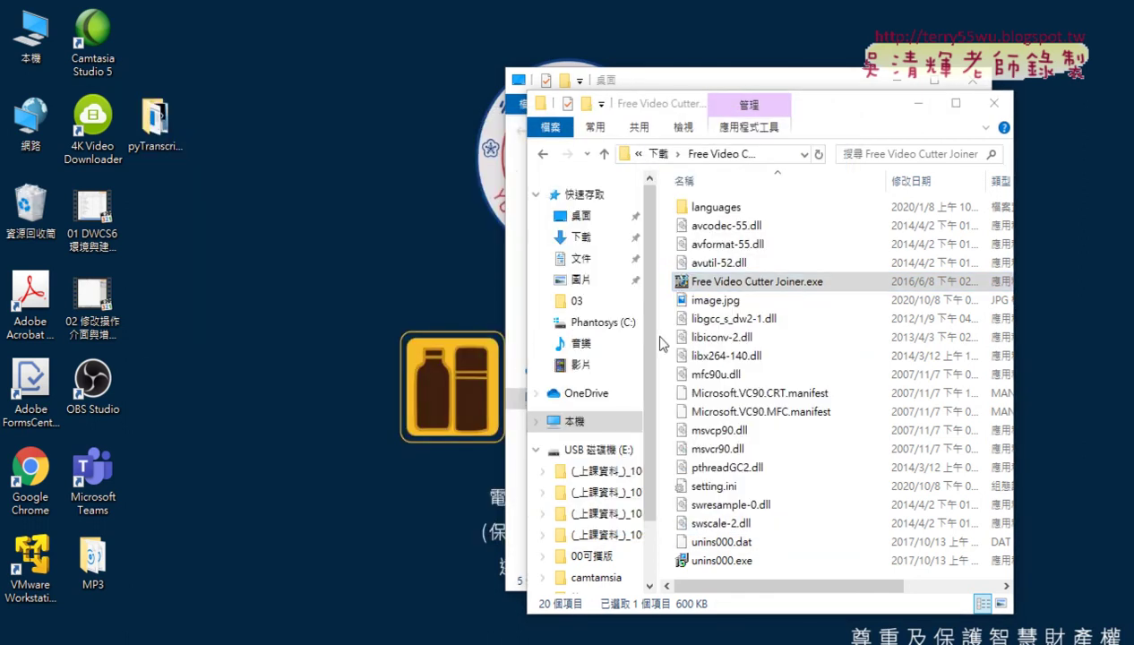
Step: Launch Free Video Cutter Joiner.exe and load the desktop video 01 DWCS6環境與建立第一個102APP.mp4 for cutting
{"action": "double_click", "coordinate": [748, 282]}
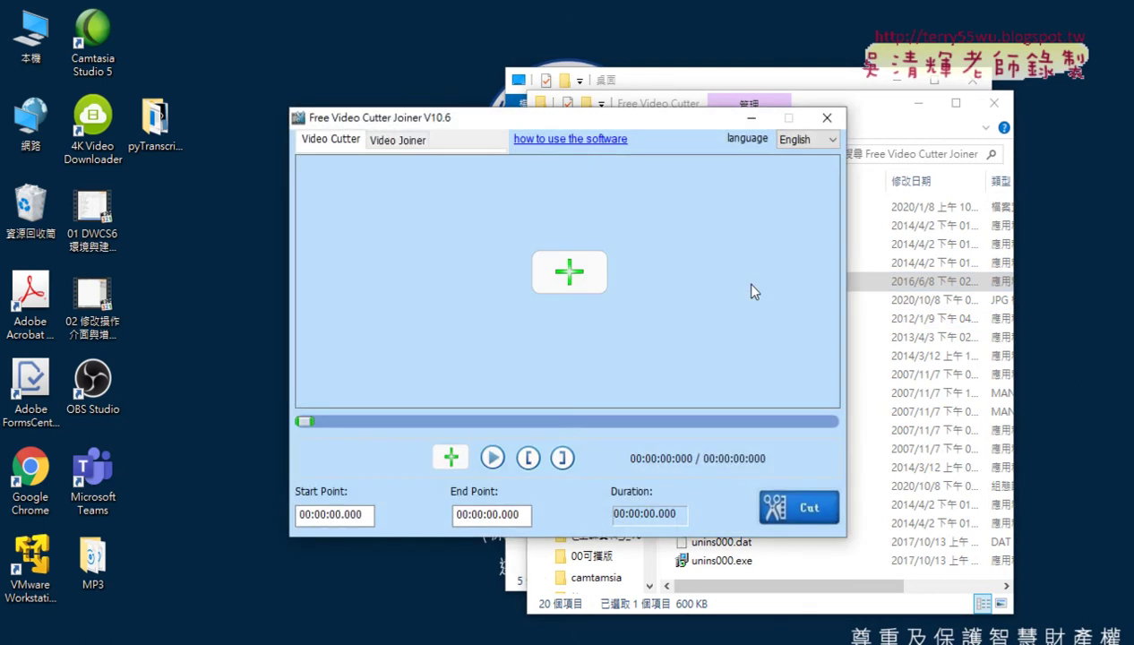
{"action": "left_click", "coordinate": [566, 272]}
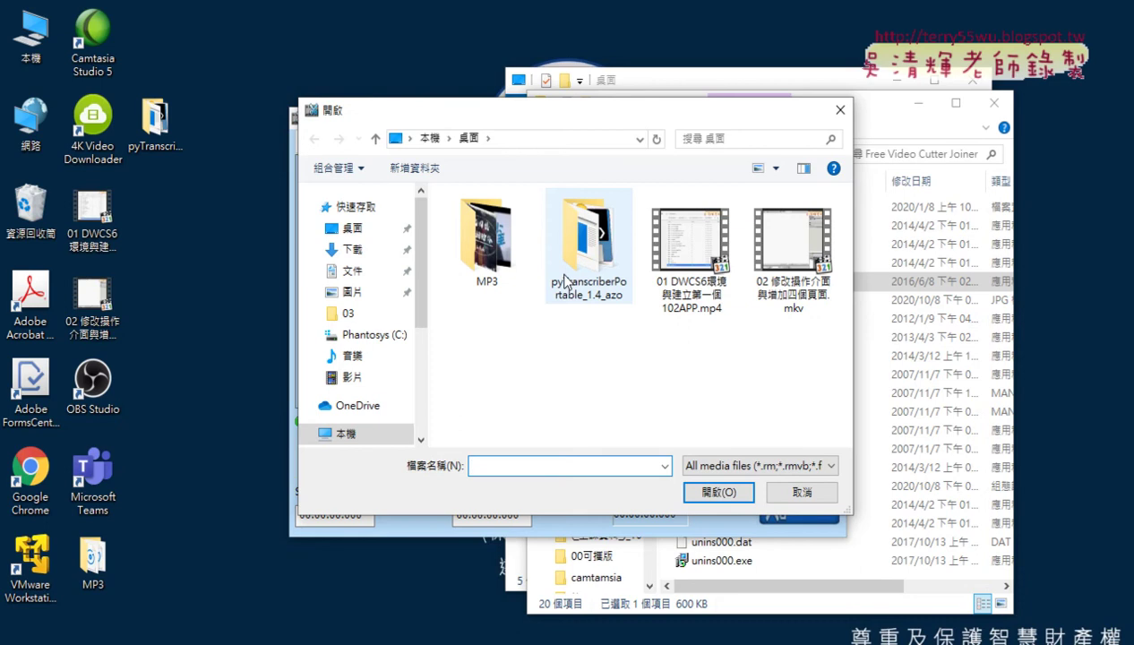
{"action": "left_click", "coordinate": [651, 267]}
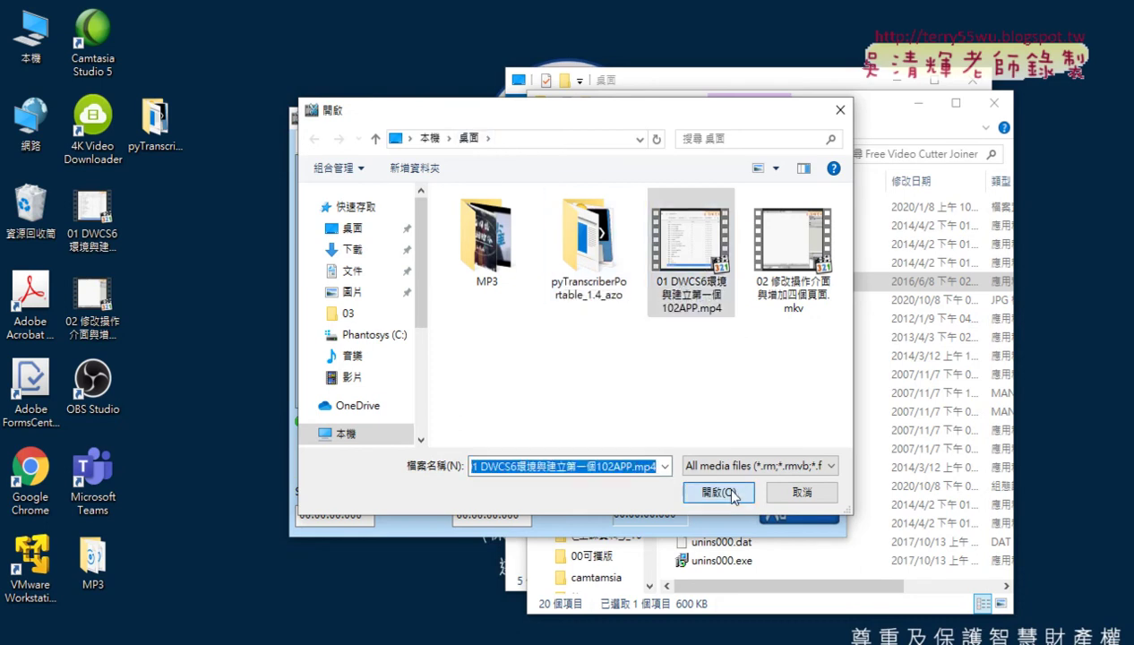
{"action": "left_click", "coordinate": [730, 494]}
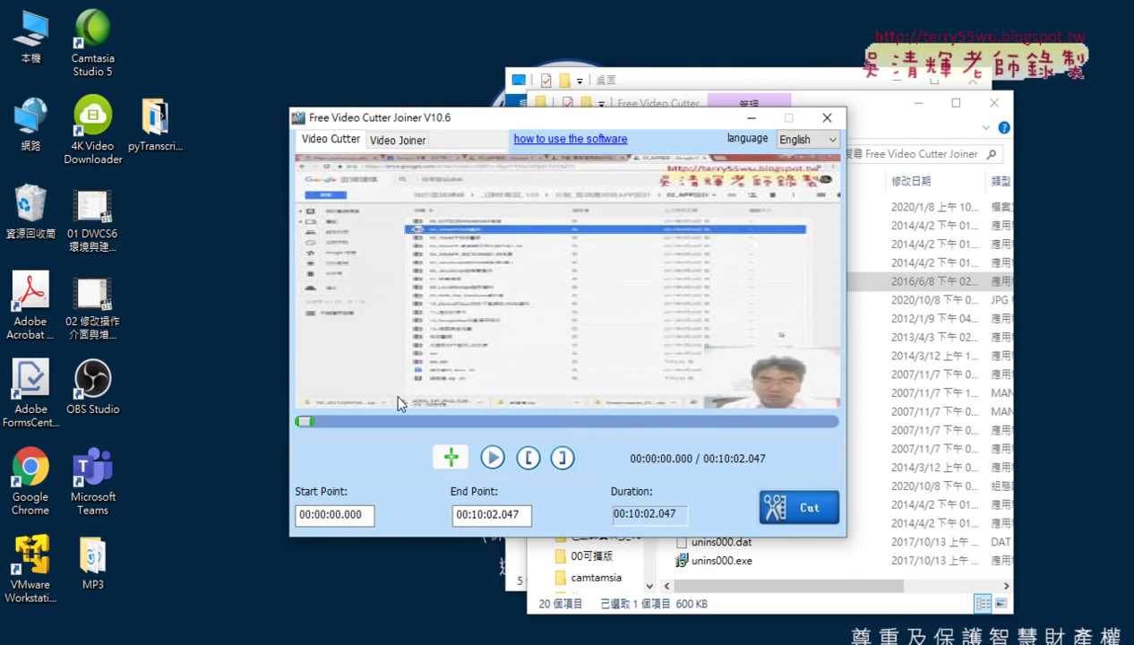
Step: Preview the loaded video in the external player, pausing and seeking to different moments, and close the player
{"action": "mouse_move", "coordinate": [312, 424]}
{"action": "left_mouse_down"}
{"action": "mouse_move", "coordinate": [353, 420]}
{"action": "mouse_move", "coordinate": [328, 426]}
{"action": "left_mouse_up"}
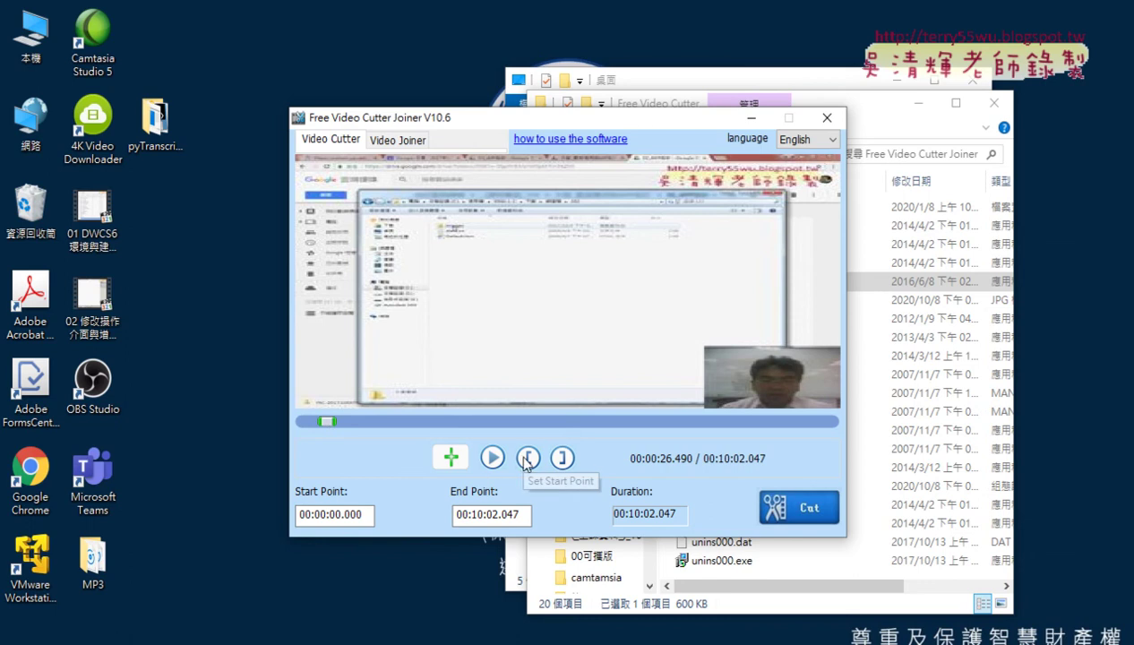
{"action": "left_click", "coordinate": [490, 461]}
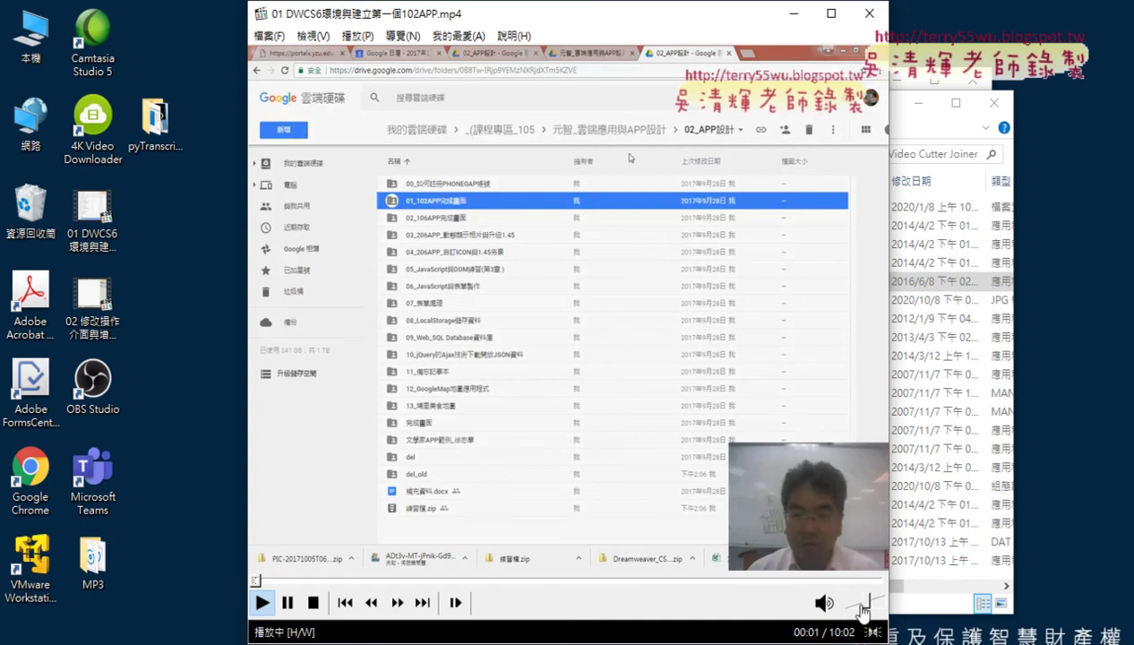
{"action": "left_click", "coordinate": [285, 581]}
{"action": "left_click", "coordinate": [360, 580]}
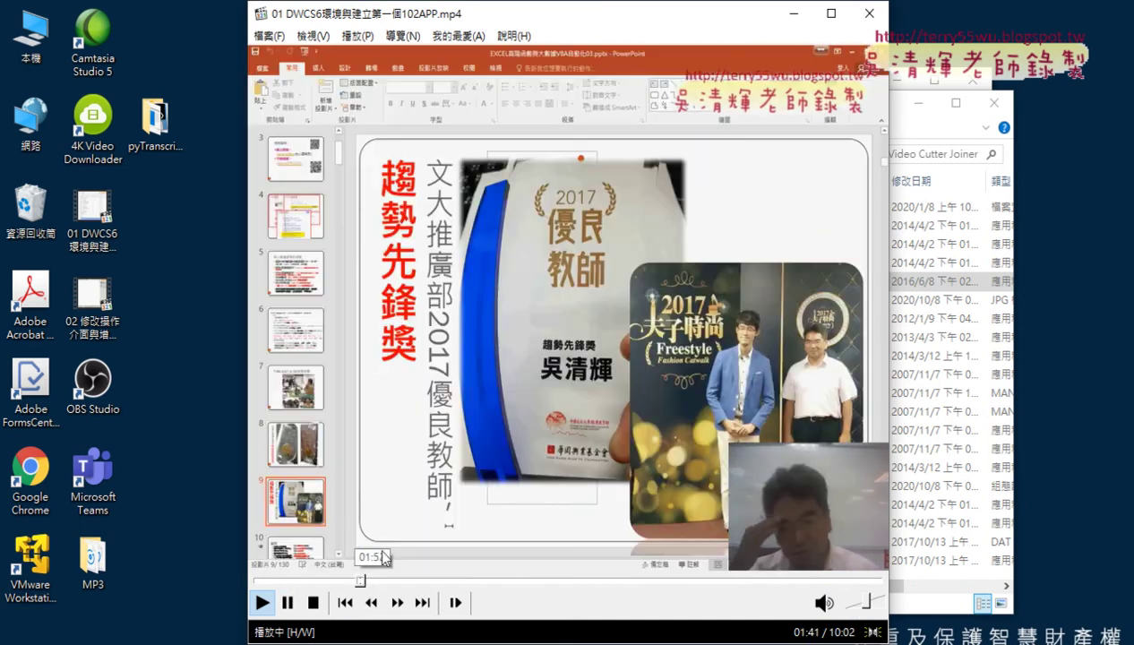
{"action": "left_click", "coordinate": [287, 602]}
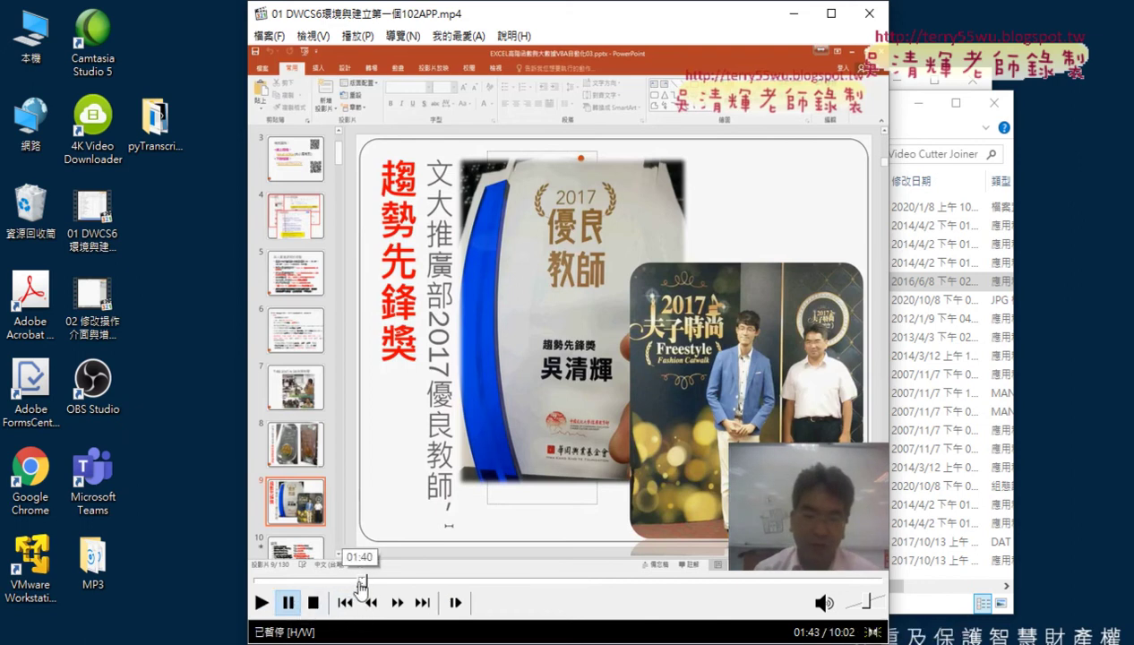
{"action": "left_click", "coordinate": [300, 580]}
{"action": "mouse_move", "coordinate": [300, 582]}
{"action": "left_mouse_down"}
{"action": "mouse_move", "coordinate": [281, 587]}
{"action": "mouse_move", "coordinate": [334, 587]}
{"action": "left_mouse_up"}
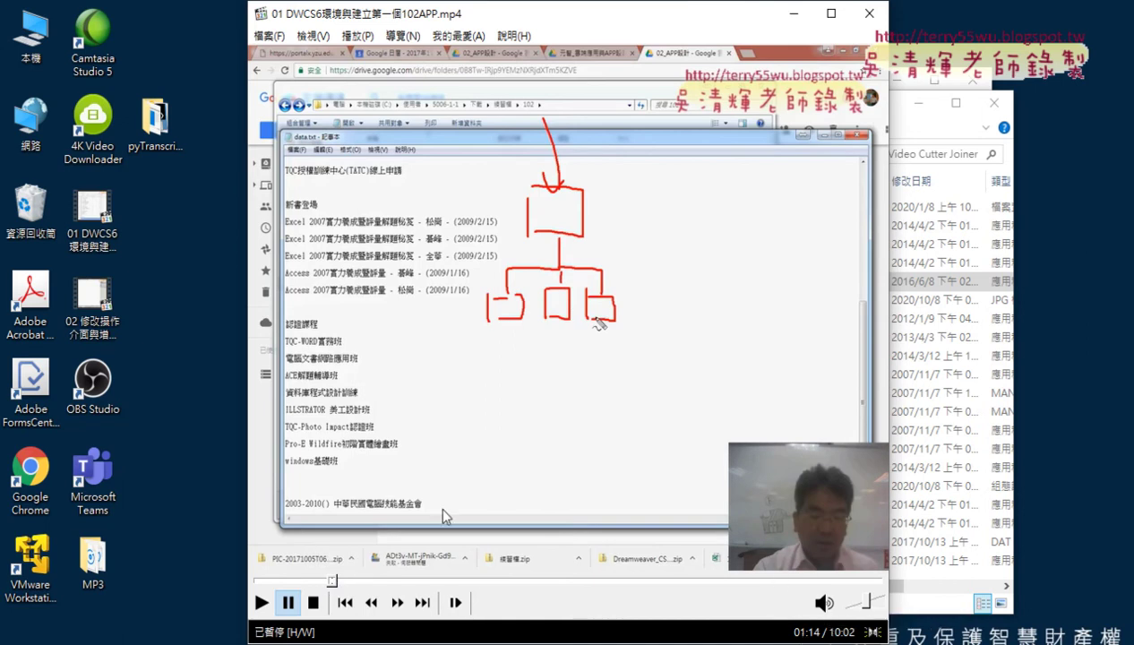
{"action": "left_click", "coordinate": [870, 13]}
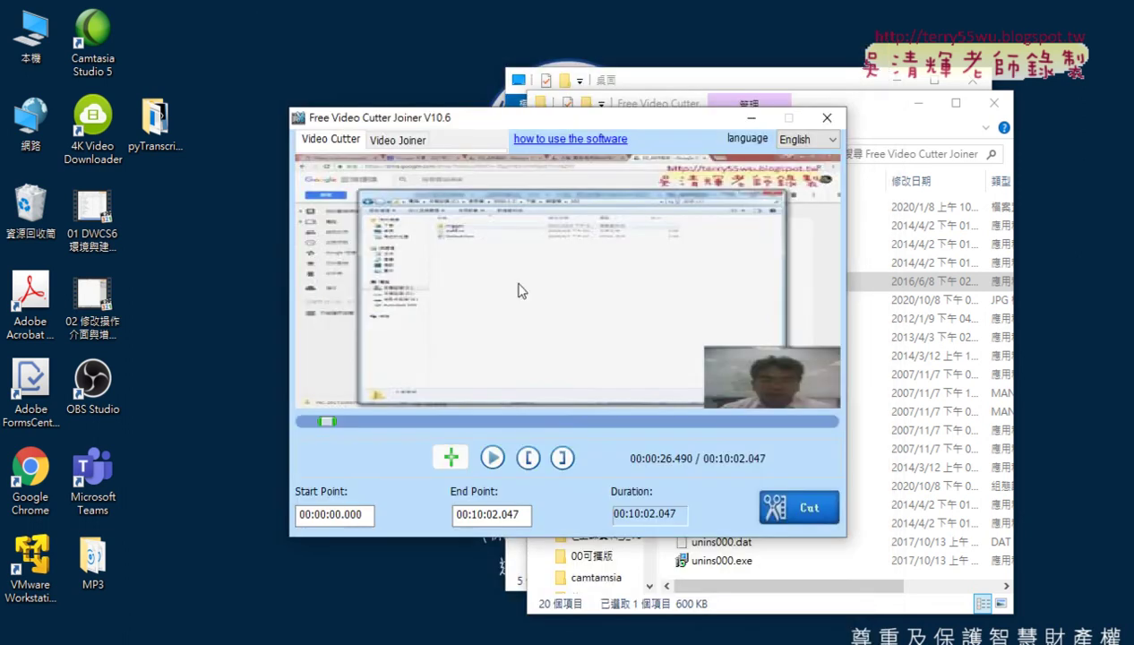
Step: Set the clip's start point to 00:00:21.673 and its end point to 00:01:21.276
{"action": "left_click_drag", "start_coordinate": [328, 422], "coordinate": [325, 425]}
{"action": "left_click", "coordinate": [528, 459]}
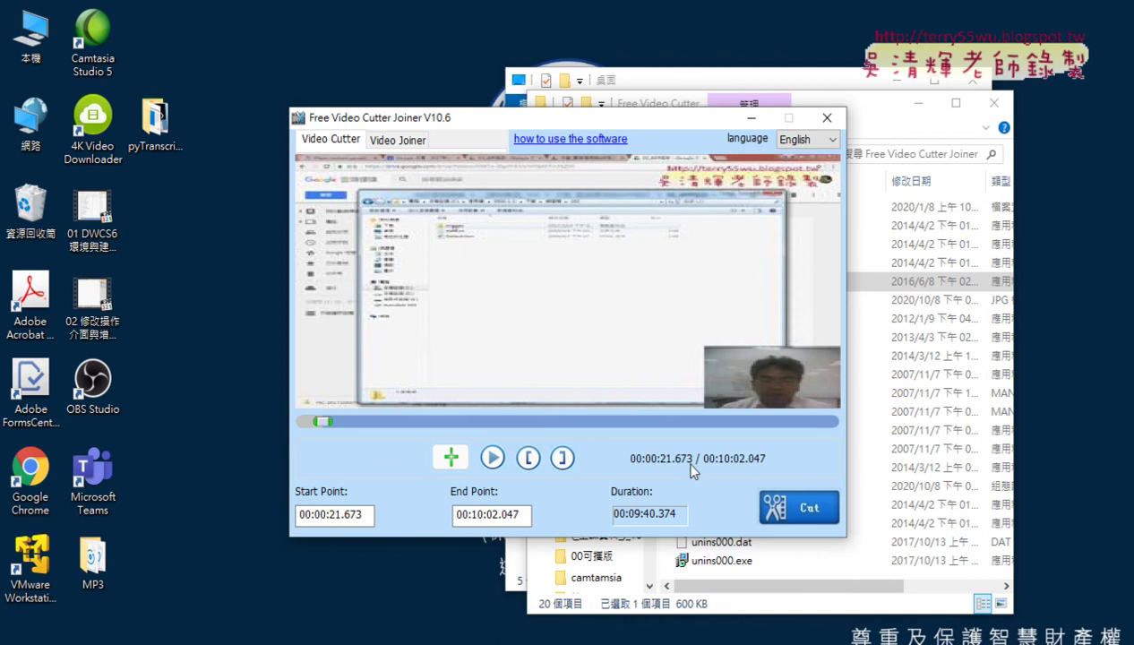
{"action": "left_click_drag", "start_coordinate": [329, 421], "coordinate": [379, 423]}
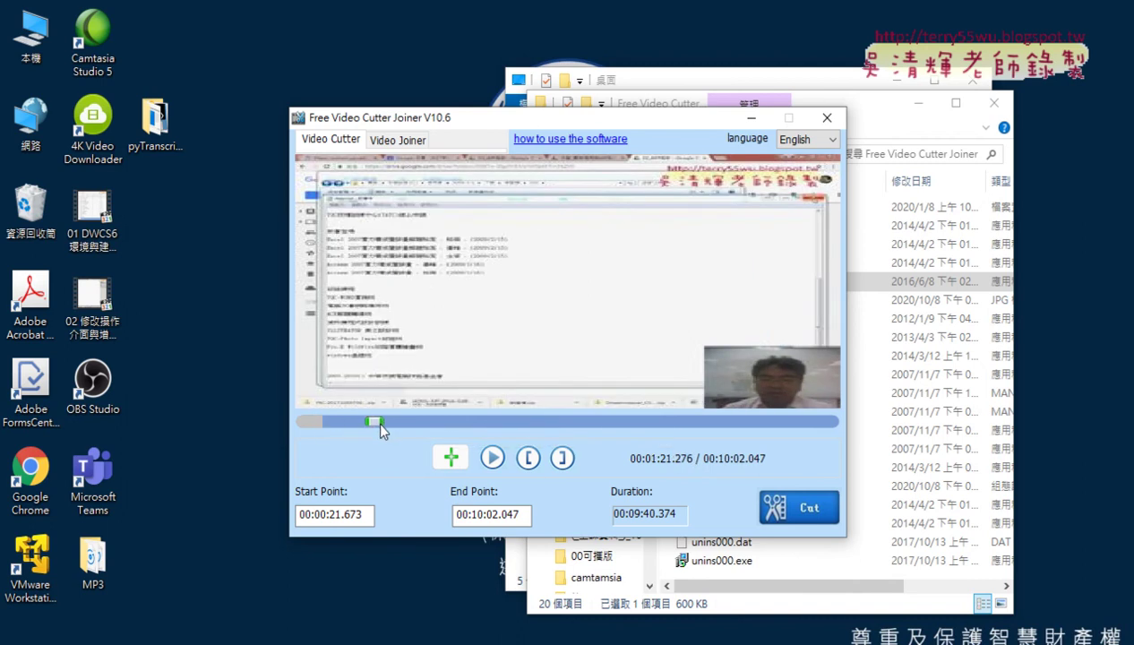
{"action": "left_click", "coordinate": [563, 461]}
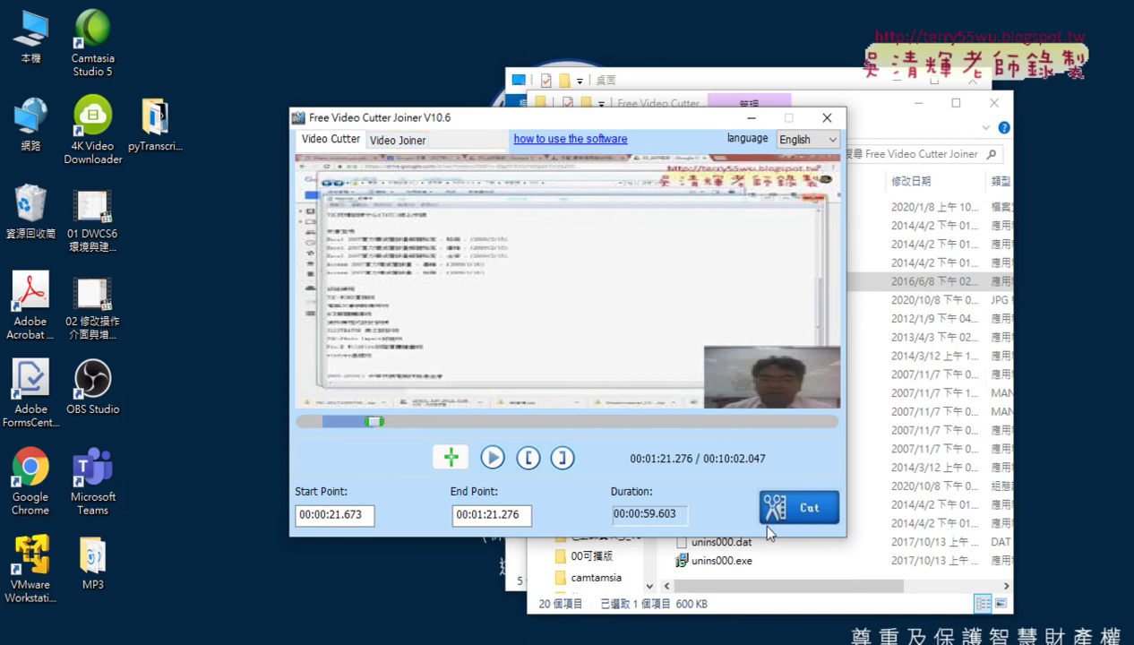
Step: Open the cut output settings and create a new output folder on the desktop
{"action": "left_click", "coordinate": [799, 514]}
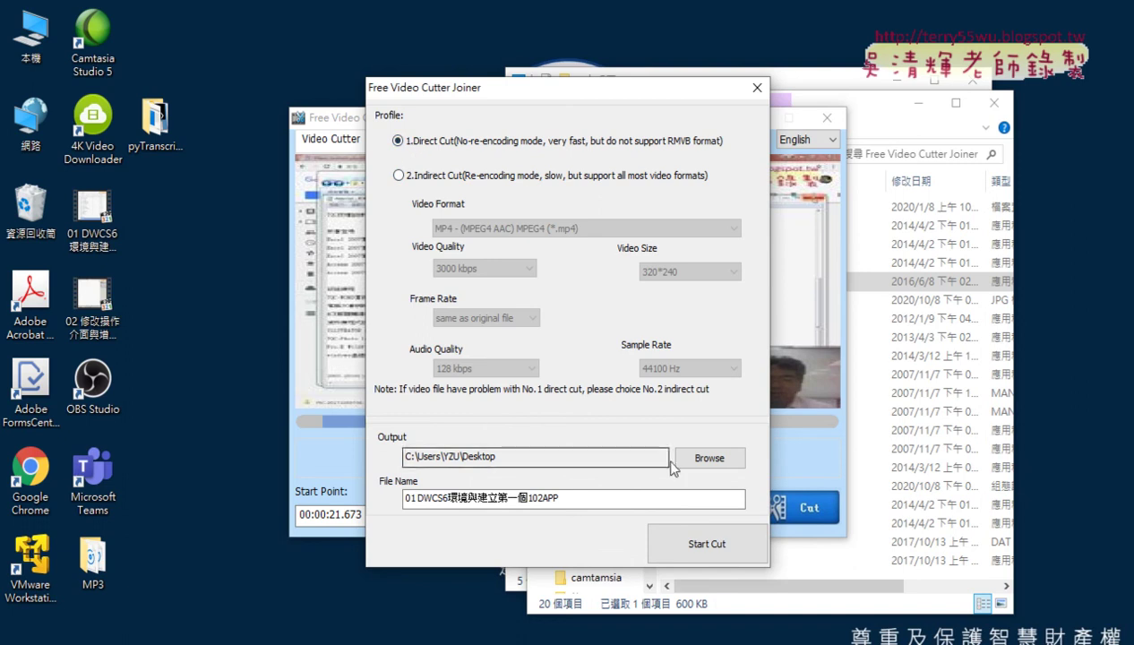
{"action": "left_click", "coordinate": [708, 459]}
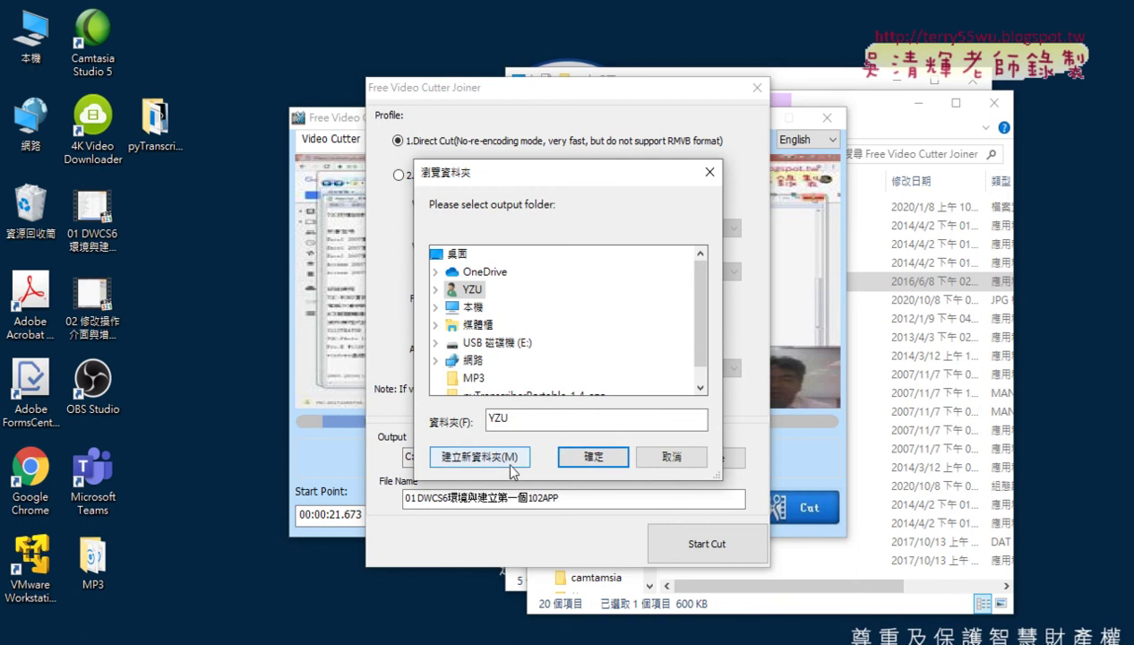
{"action": "left_click", "coordinate": [458, 255]}
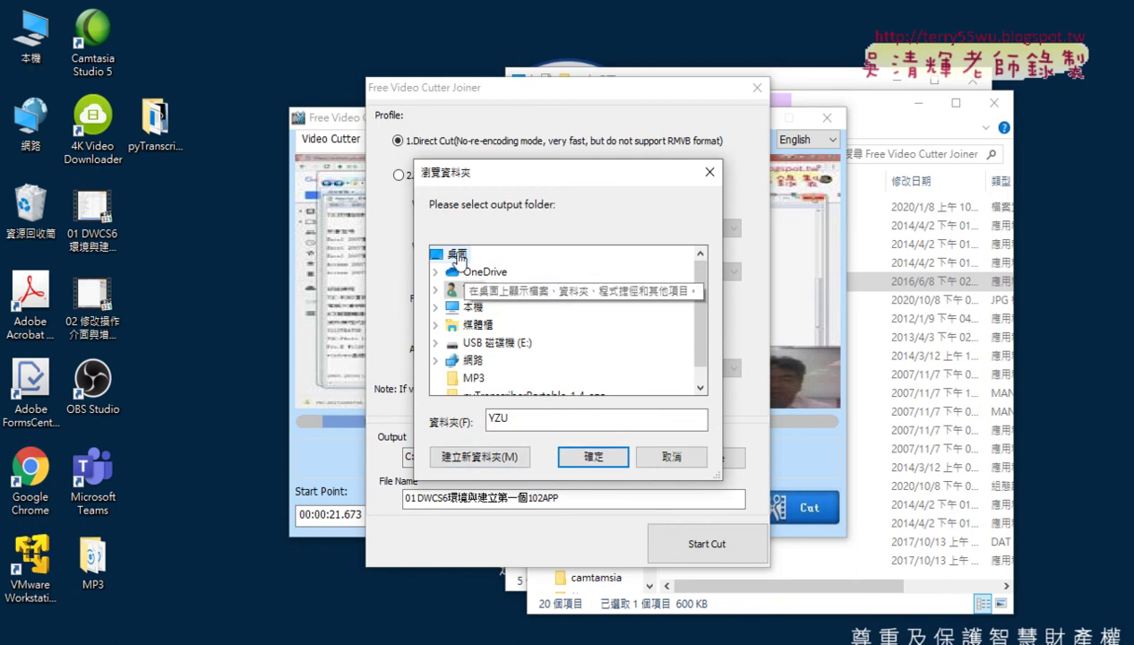
{"action": "left_click", "coordinate": [479, 457]}
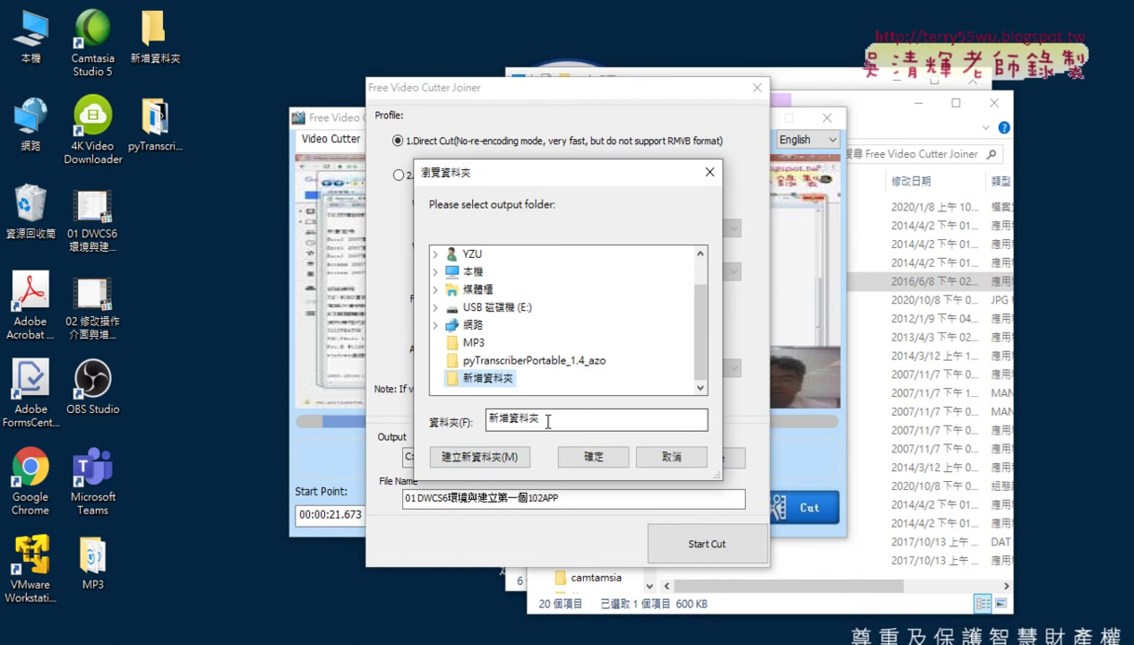
Step: Try to name the new folder 剪輯 and accept it as the output folder
{"action": "left_click", "coordinate": [509, 417]}
{"action": "type", "text": "剪輯"}
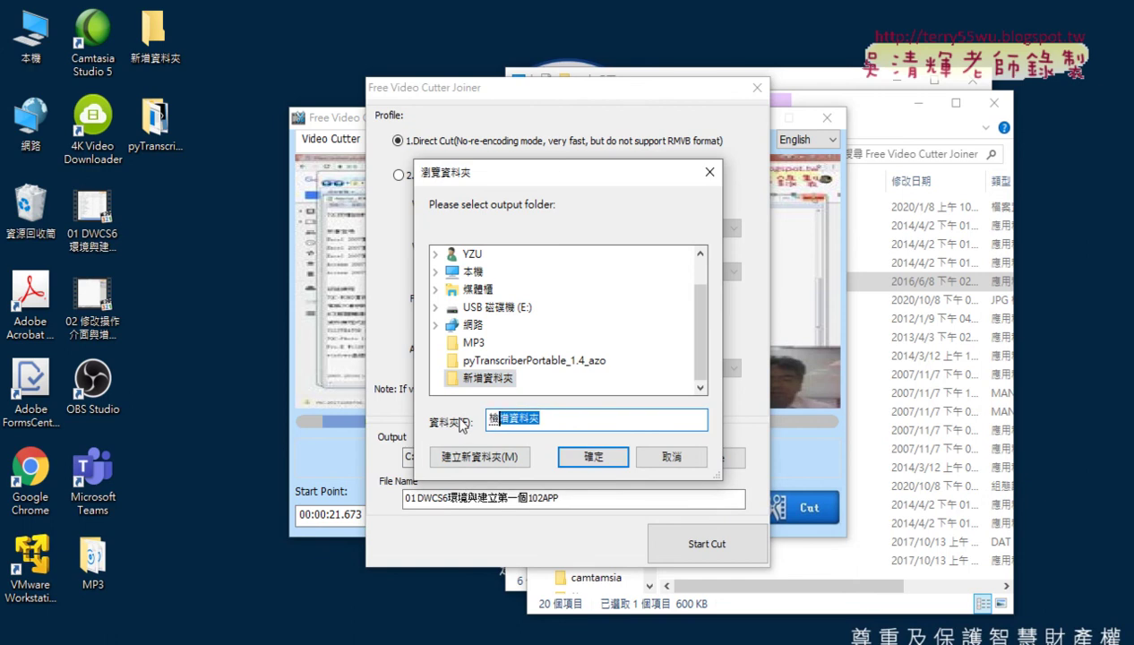
{"action": "key", "text": "Delete"}
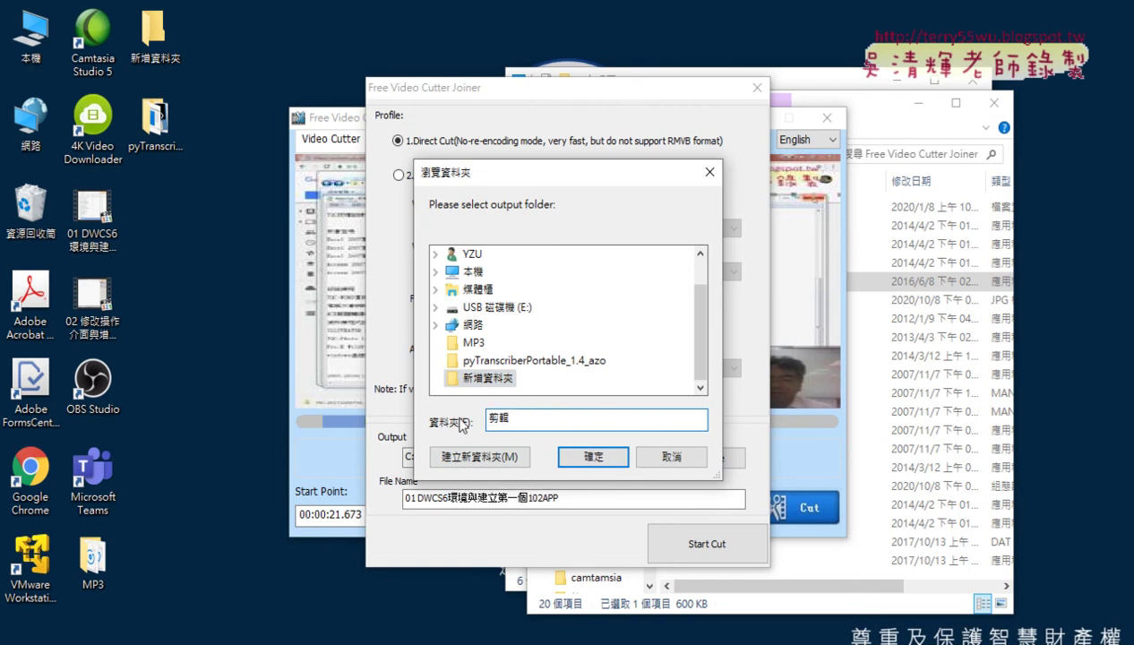
{"action": "double_click", "coordinate": [516, 419]}
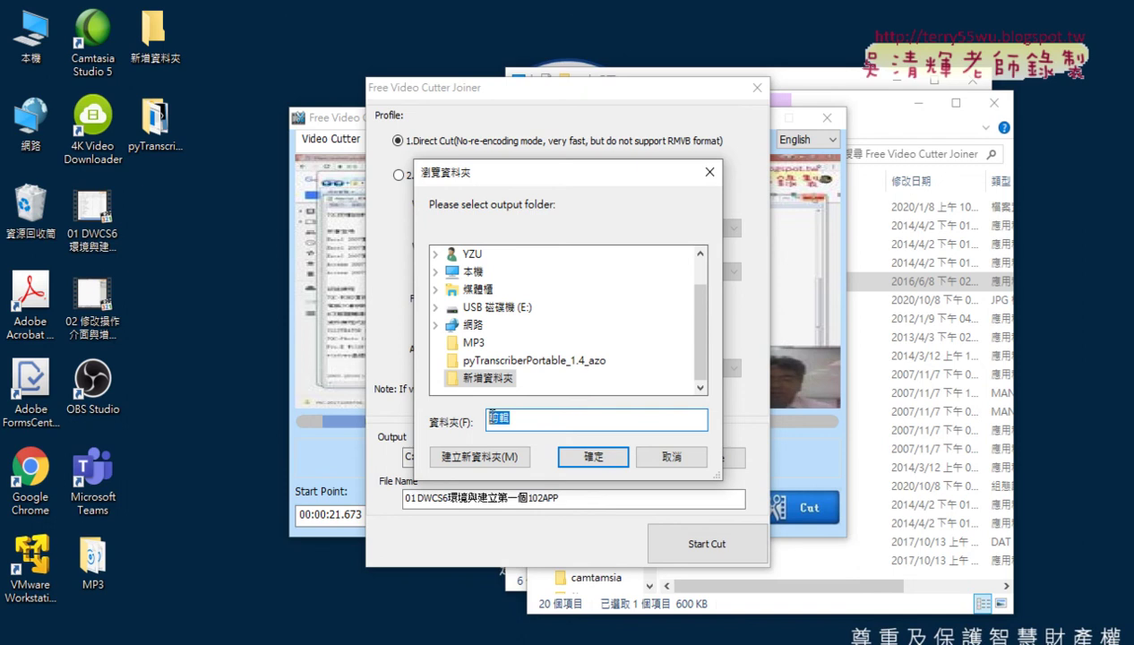
{"action": "left_click", "coordinate": [586, 456]}
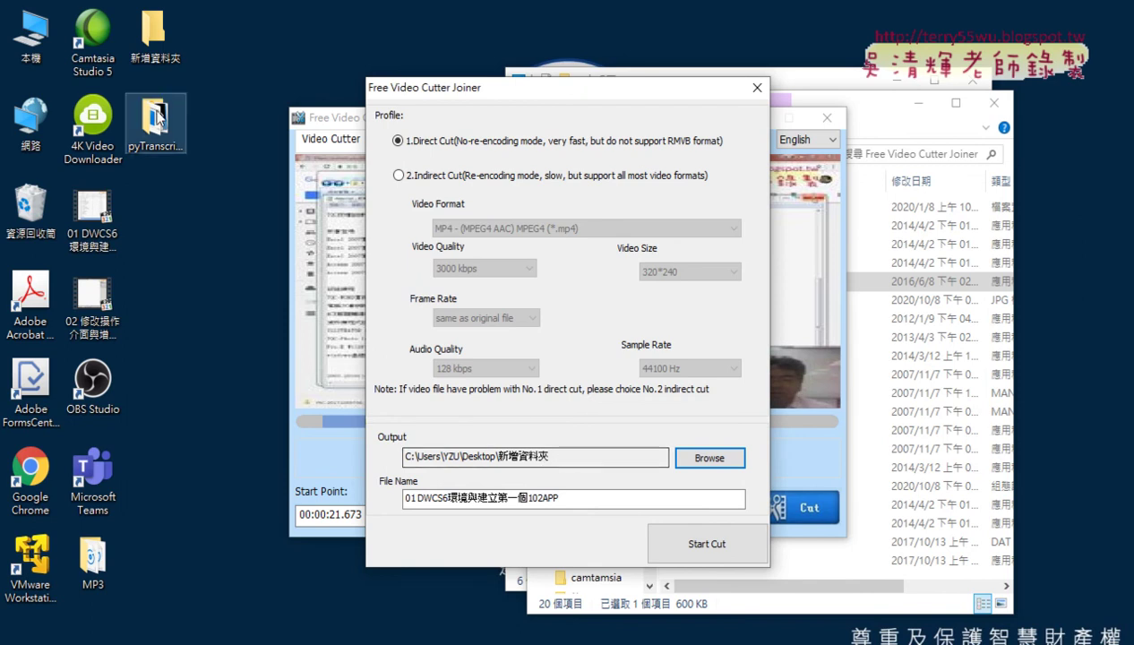
Step: Shorten the output file name to 01 and run the direct cut
{"action": "left_click", "coordinate": [160, 51]}
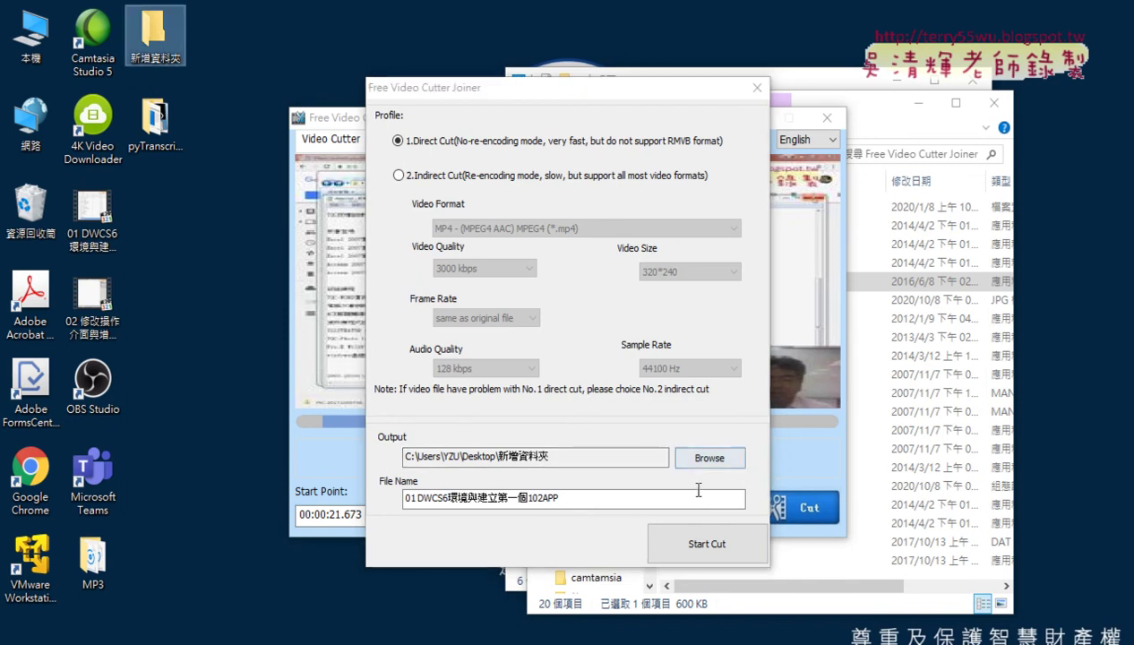
{"action": "left_click_drag", "start_coordinate": [575, 503], "coordinate": [412, 498]}
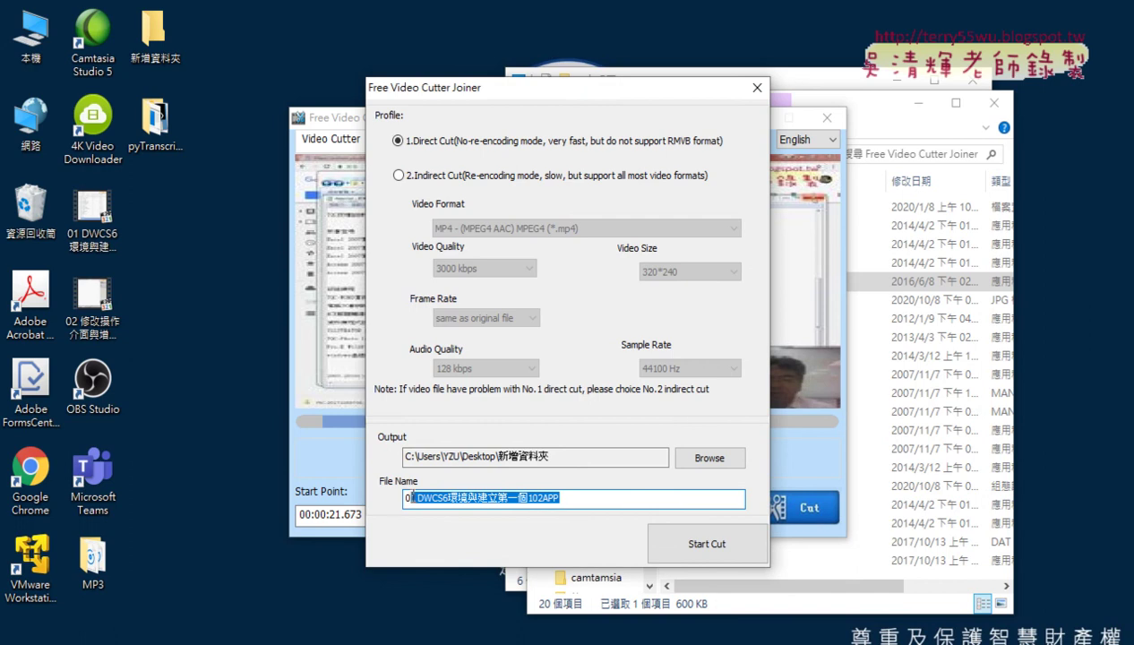
{"action": "key", "text": "Delete"}
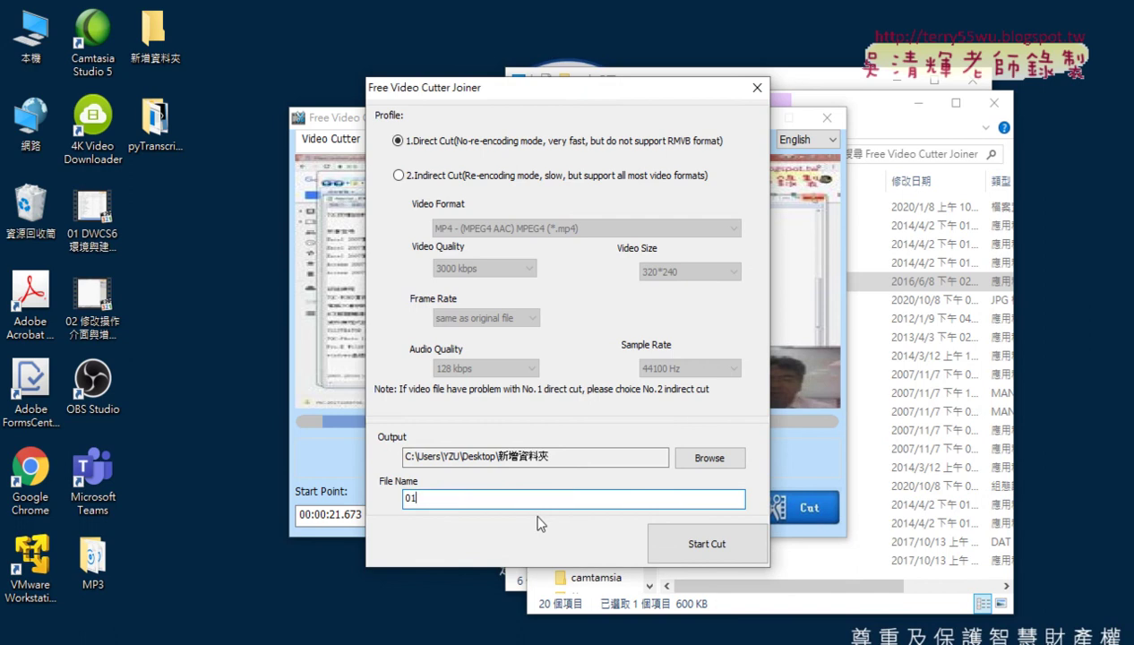
{"action": "left_click", "coordinate": [716, 552]}
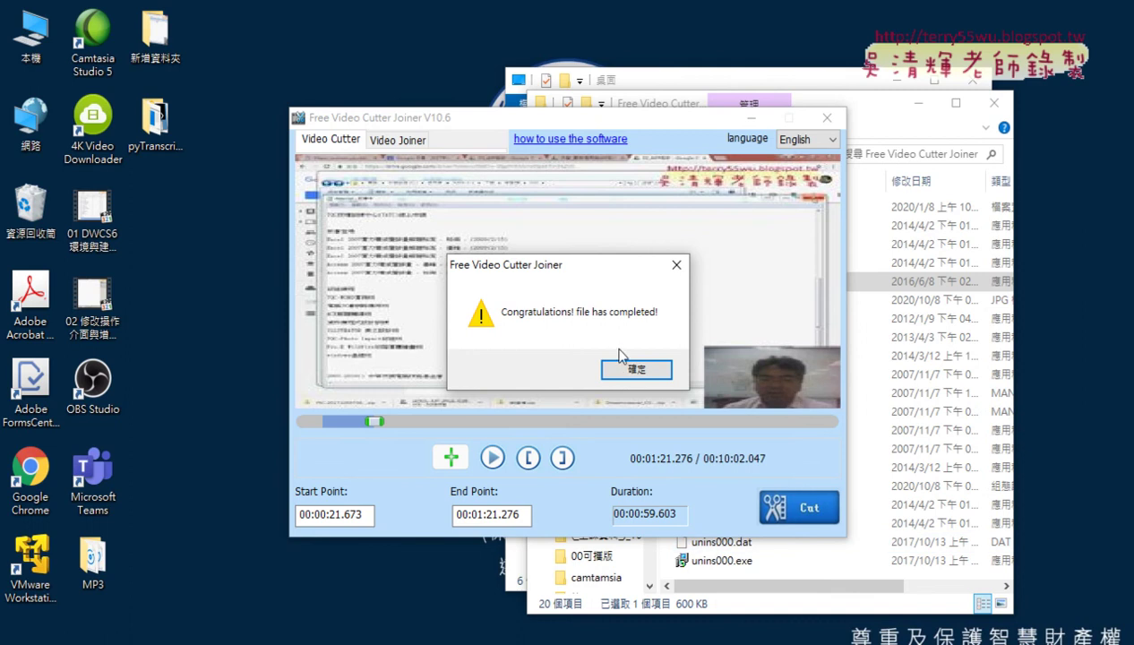
{"action": "left_click", "coordinate": [616, 365]}
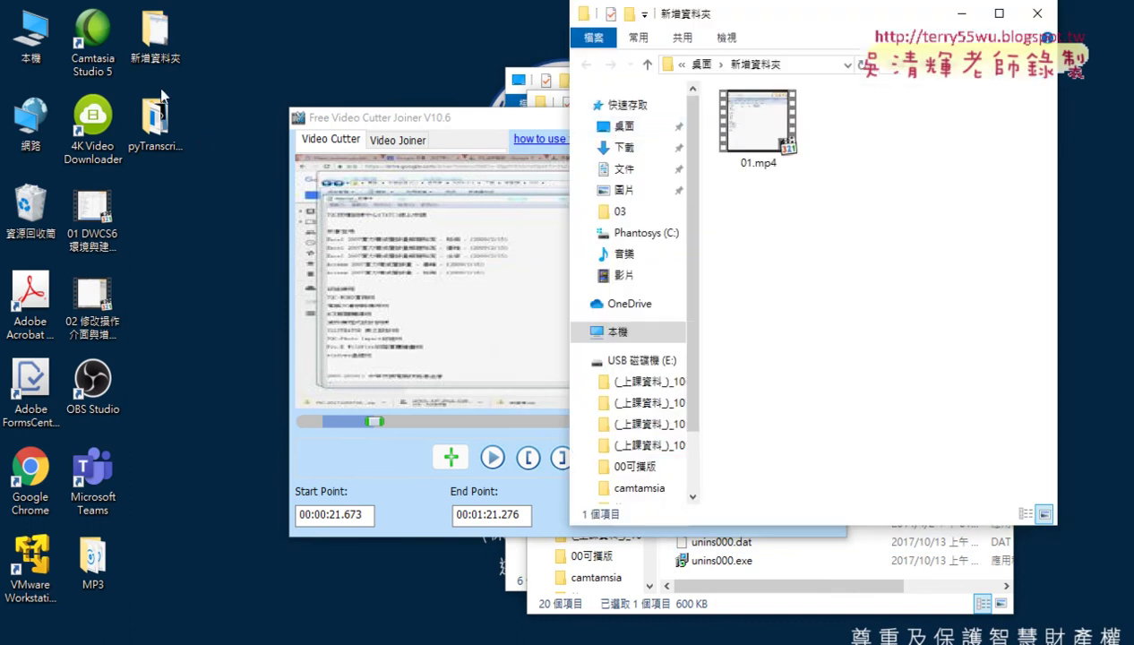
Step: Close the output folder window and rename the 新增資料夾 folder on the desktop to 剪輯
{"action": "left_click", "coordinate": [1037, 13]}
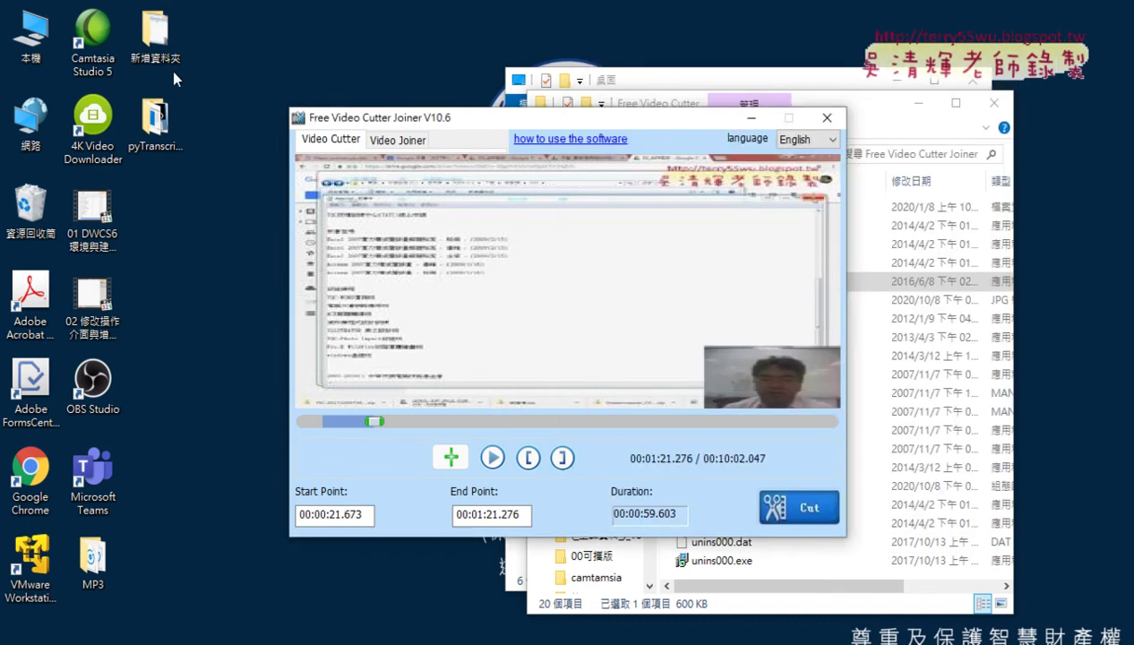
{"action": "left_click", "coordinate": [159, 58]}
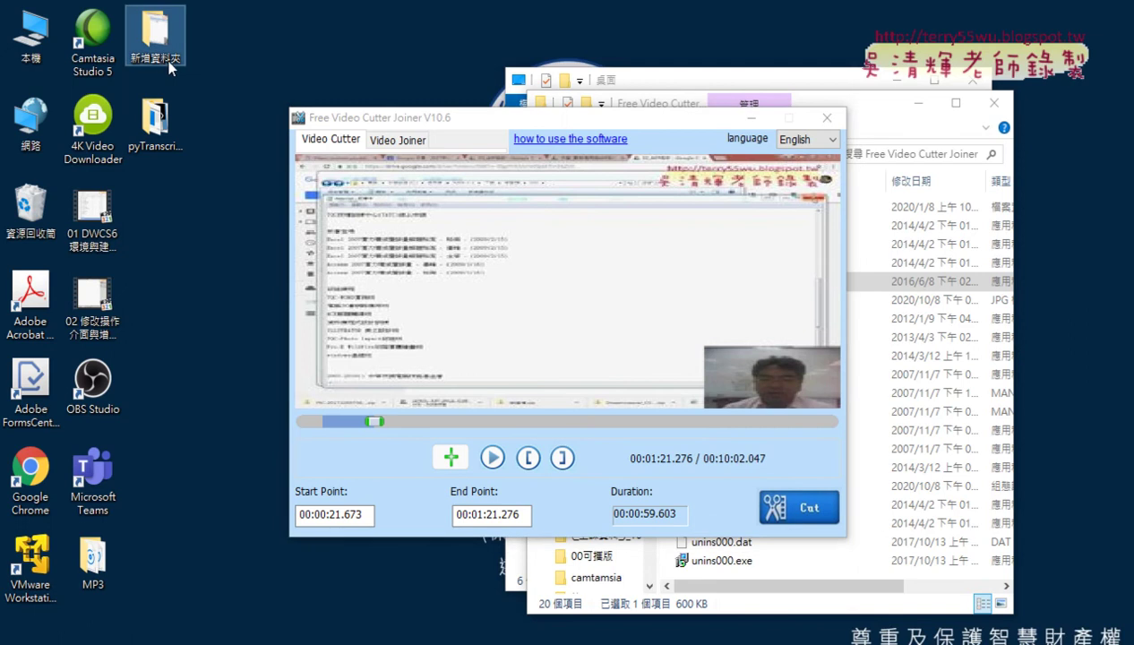
{"action": "type", "text": "剪輯"}
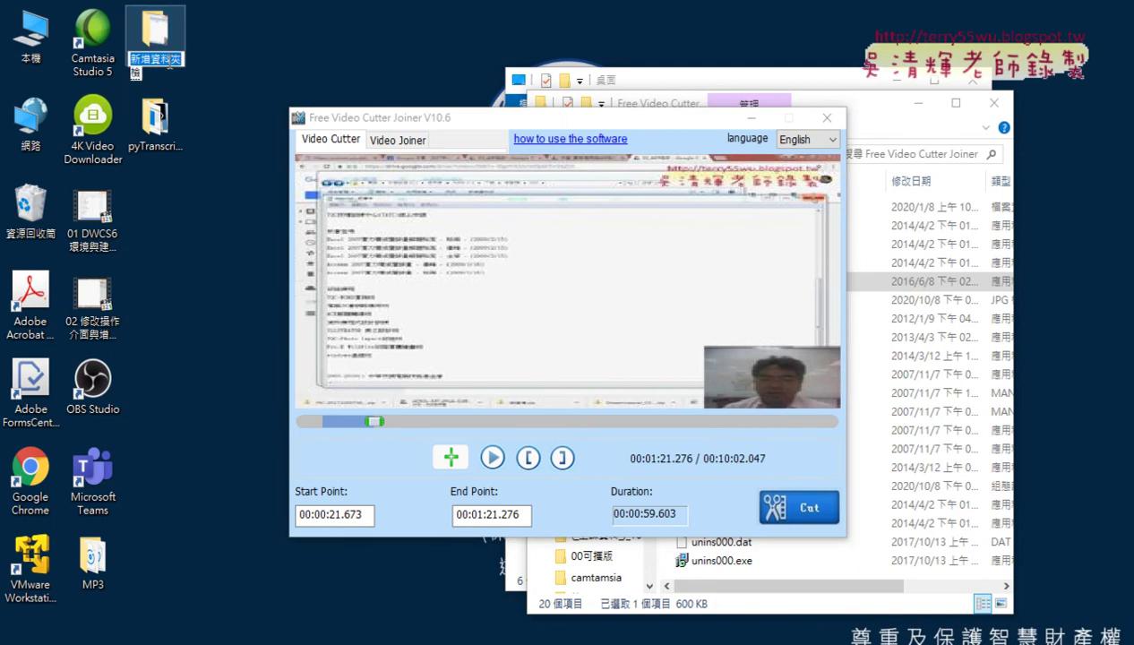
{"action": "key", "text": "Return"}
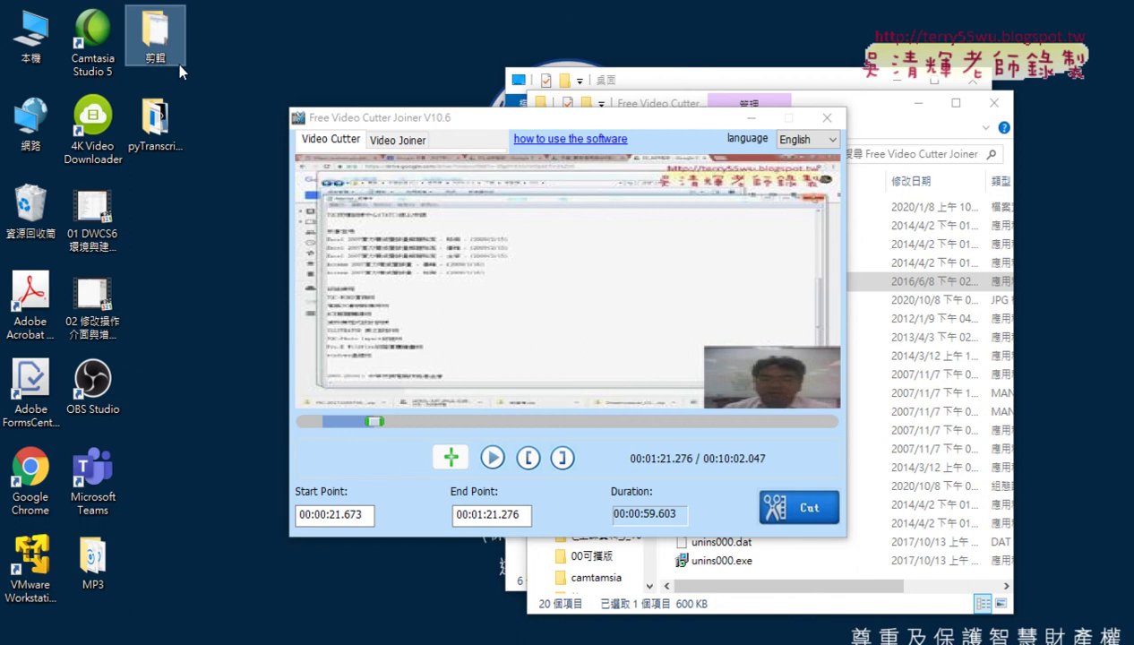
{"action": "left_click", "coordinate": [180, 61]}
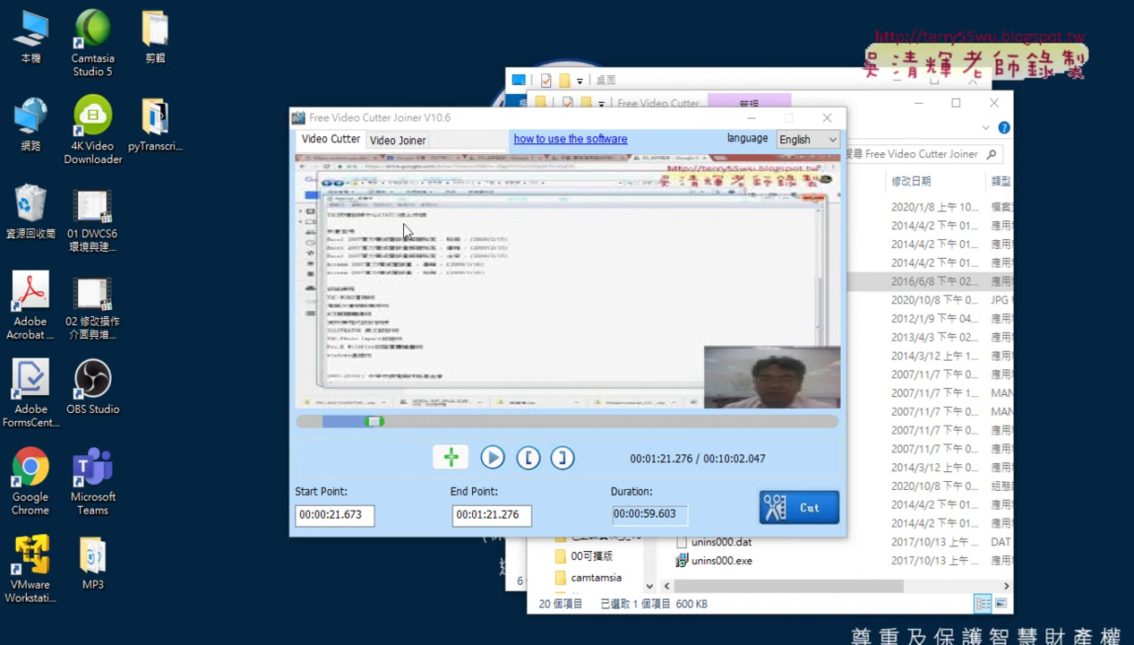
Step: Open the 剪輯 folder on the desktop to check its contents, and close it again
{"action": "double_click", "coordinate": [154, 34]}
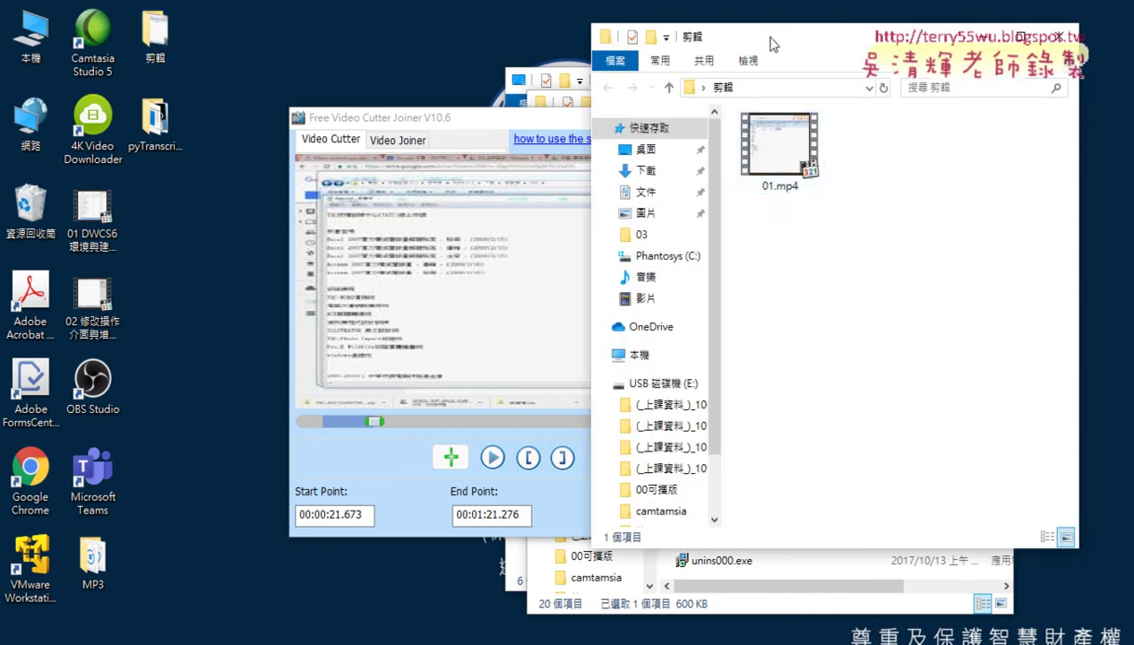
{"action": "left_click_drag", "start_coordinate": [829, 38], "coordinate": [585, 38]}
{"action": "left_click", "coordinate": [813, 36]}
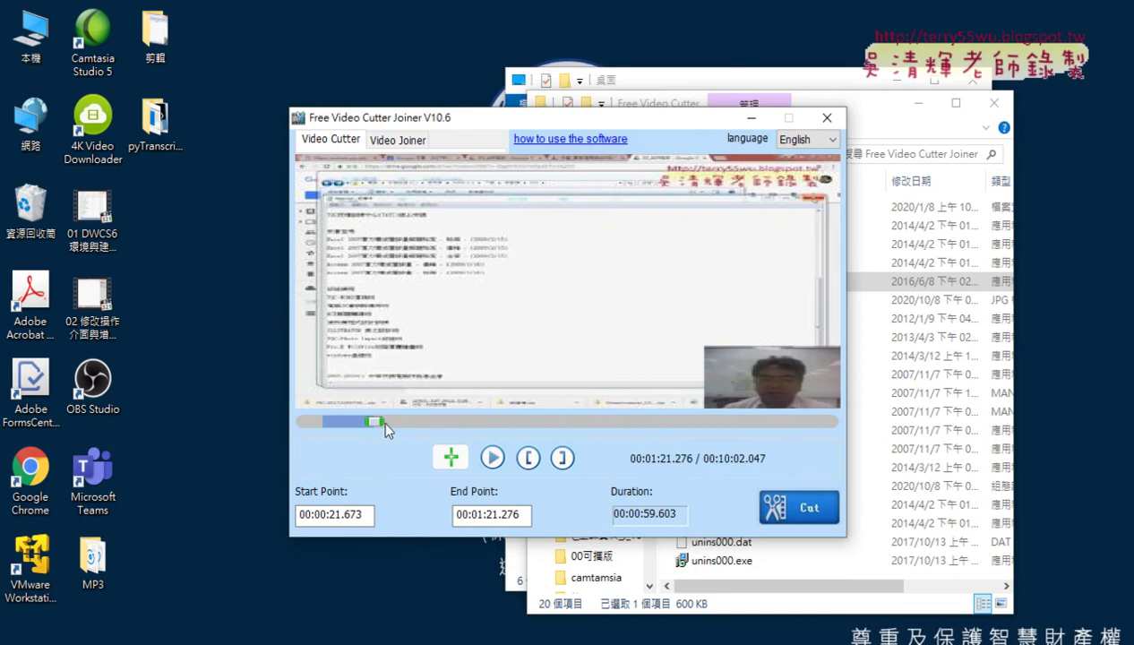
Step: Set the second segment's start point to 00:02:40.746 and its end point to 00:04:03.226
{"action": "left_click_drag", "start_coordinate": [379, 420], "coordinate": [515, 430]}
{"action": "left_click", "coordinate": [527, 458]}
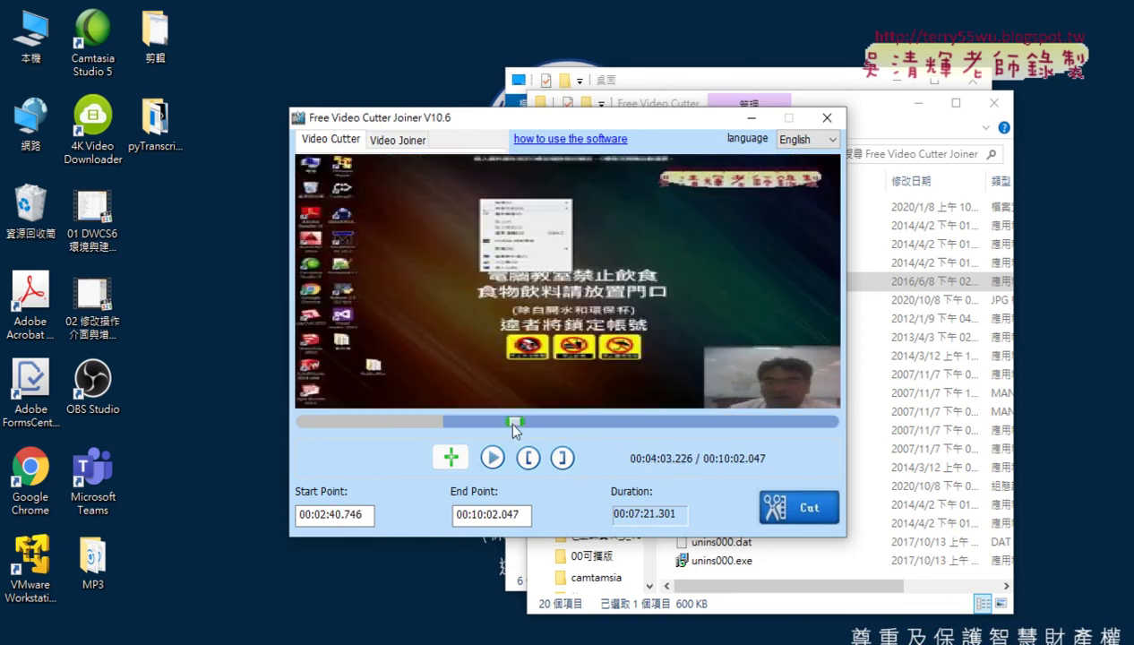
{"action": "left_click", "coordinate": [561, 457]}
Step: Name the second segment's output file 02 and choose the desktop folder 剪輯 as its output location
{"action": "left_click", "coordinate": [801, 509]}
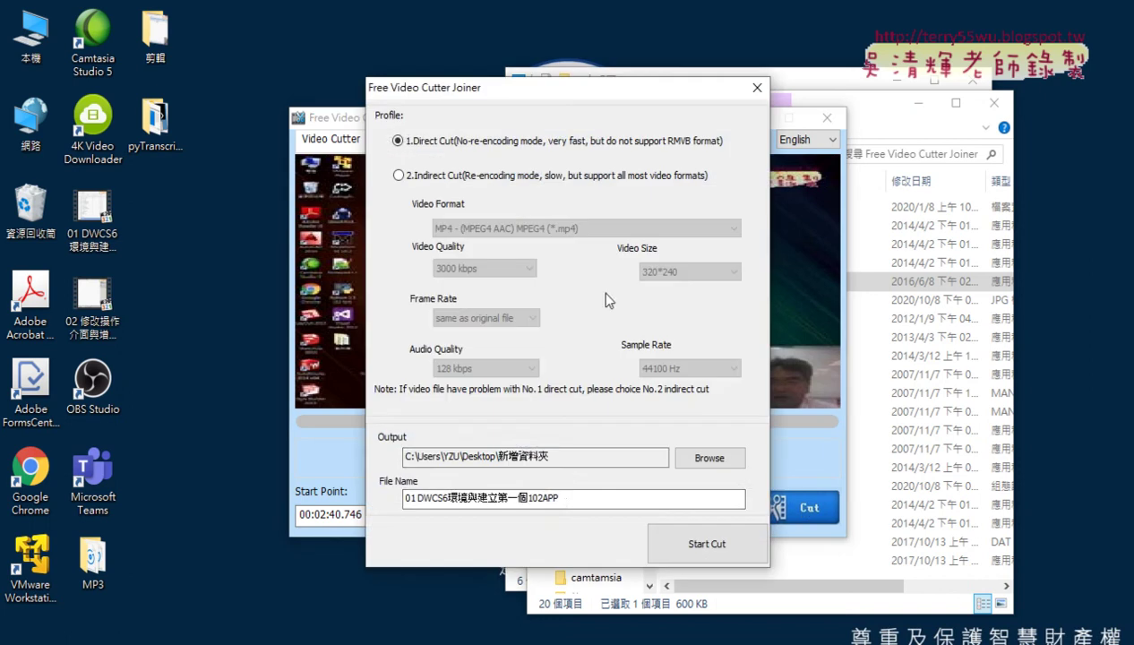
{"action": "left_click_drag", "start_coordinate": [600, 498], "coordinate": [371, 498]}
{"action": "type", "text": "02"}
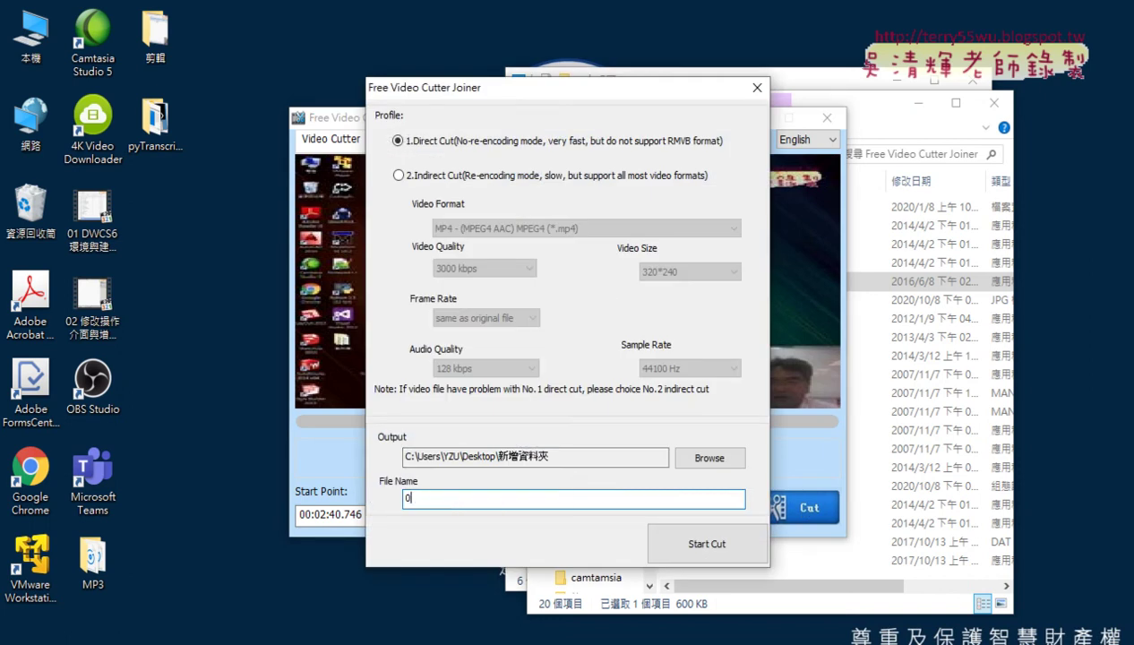
{"action": "left_click", "coordinate": [717, 467]}
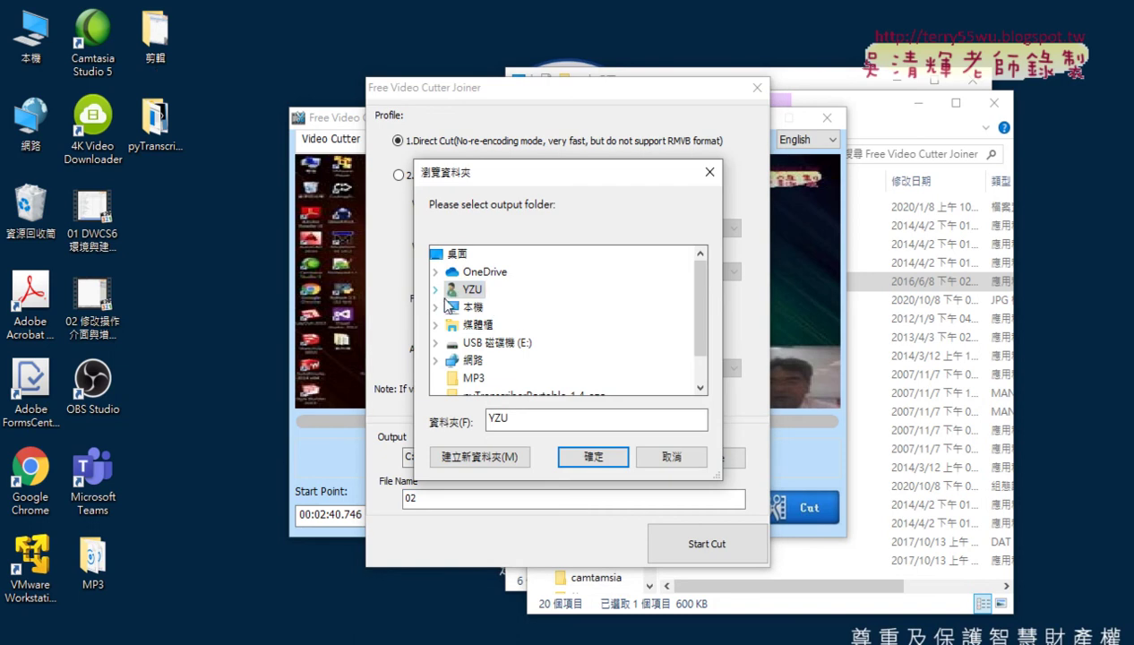
{"action": "left_click_drag", "start_coordinate": [697, 318], "coordinate": [709, 343]}
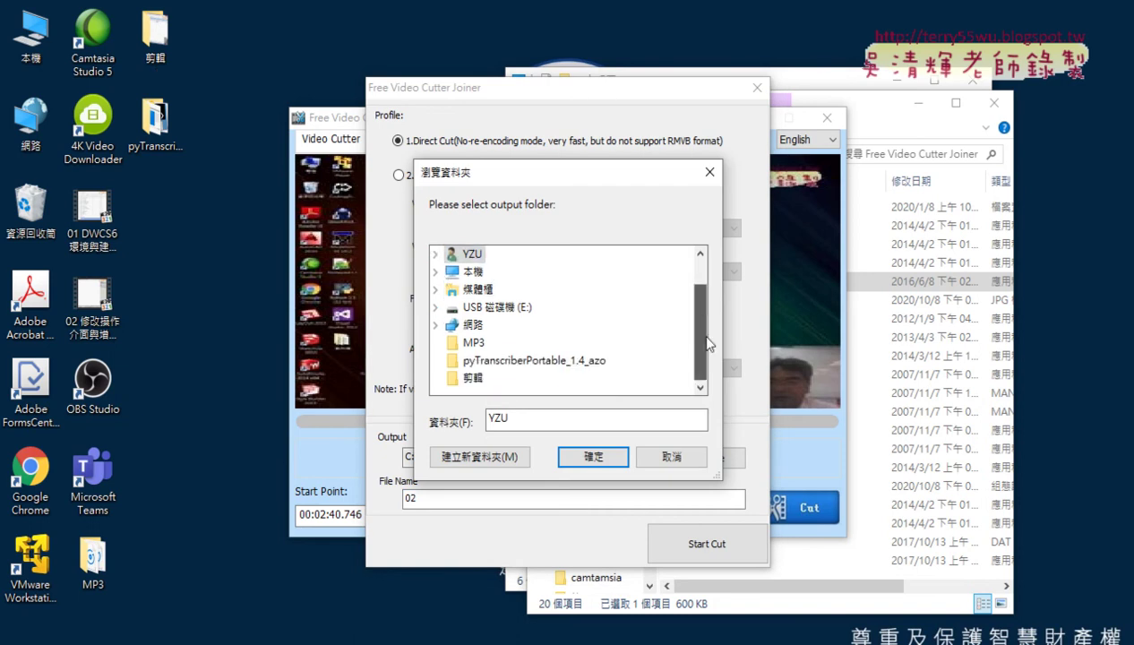
{"action": "left_click", "coordinate": [469, 378]}
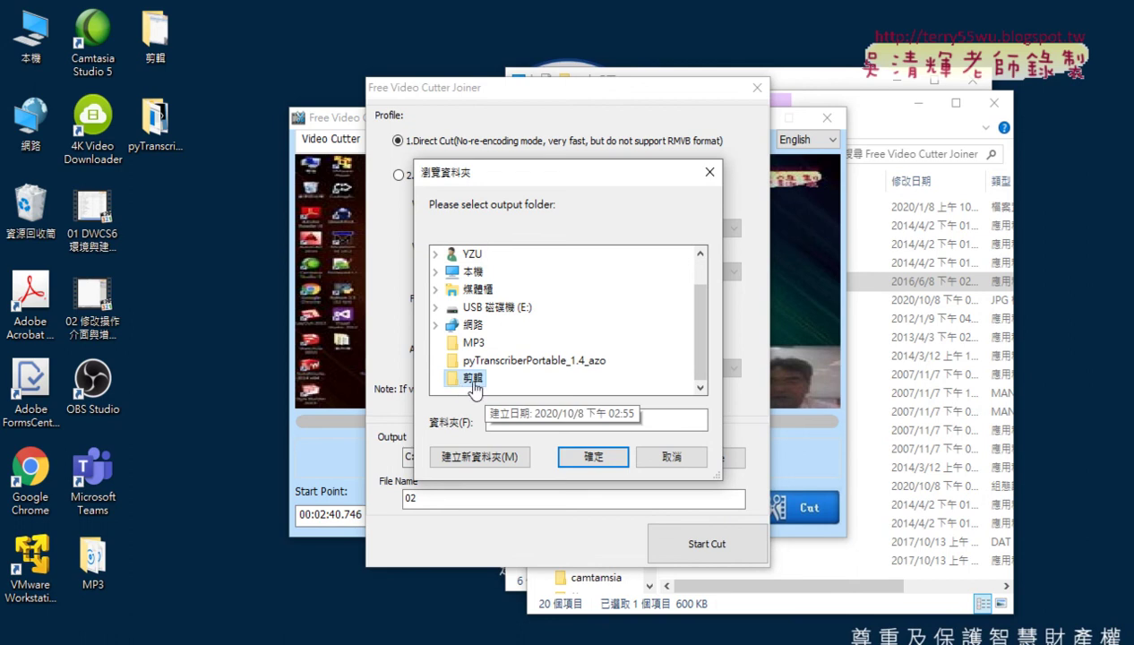
{"action": "left_click", "coordinate": [593, 457]}
{"action": "double_click", "coordinate": [527, 459]}
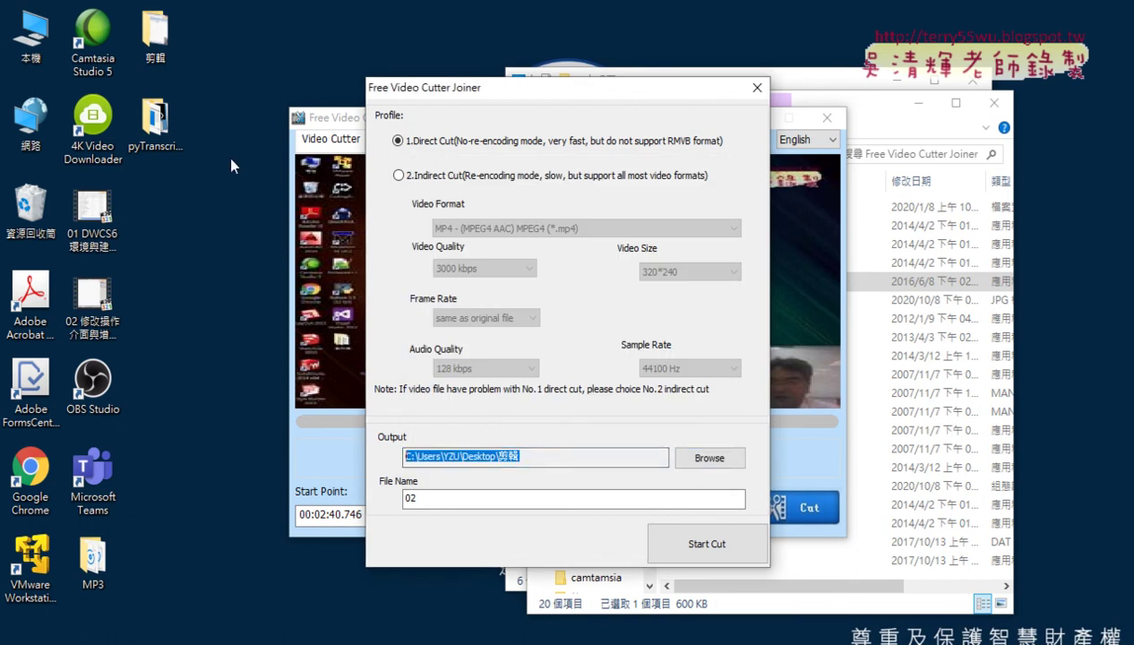
Step: Run the direct cut of segment 02, dismiss the completion message and close the output folder
{"action": "left_click", "coordinate": [722, 543]}
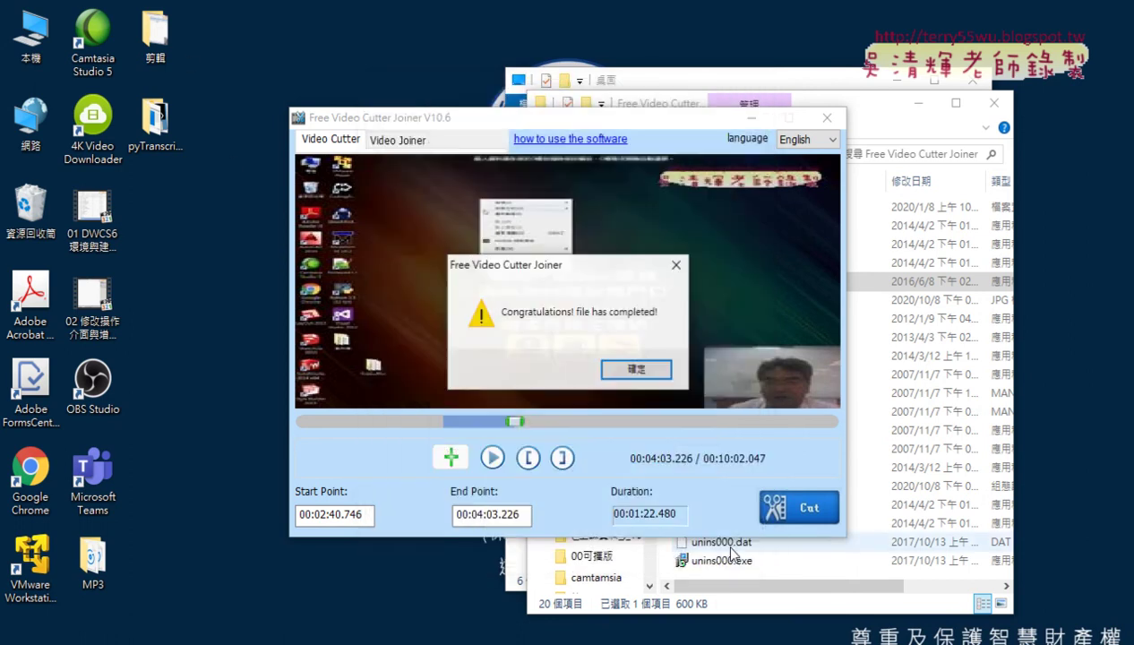
{"action": "left_click", "coordinate": [632, 369]}
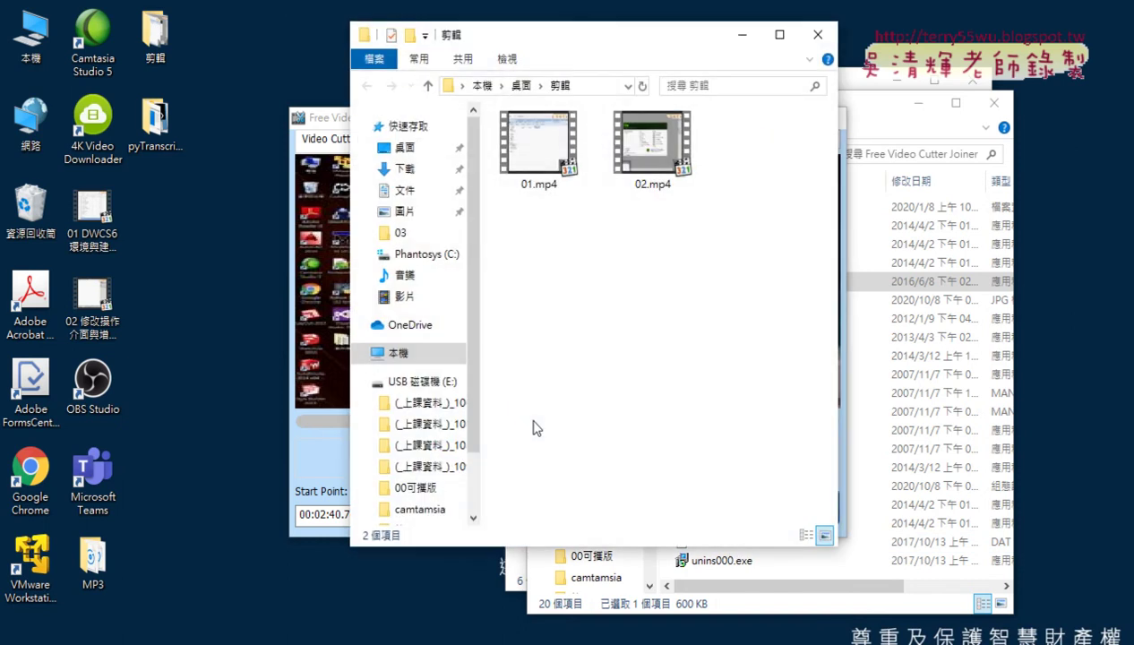
{"action": "left_click", "coordinate": [810, 41]}
Step: Set the third segment's start point to 00:05:12.462 and its end point to 00:06:06.044
{"action": "left_click_drag", "start_coordinate": [525, 424], "coordinate": [620, 421]}
{"action": "left_click", "coordinate": [530, 457]}
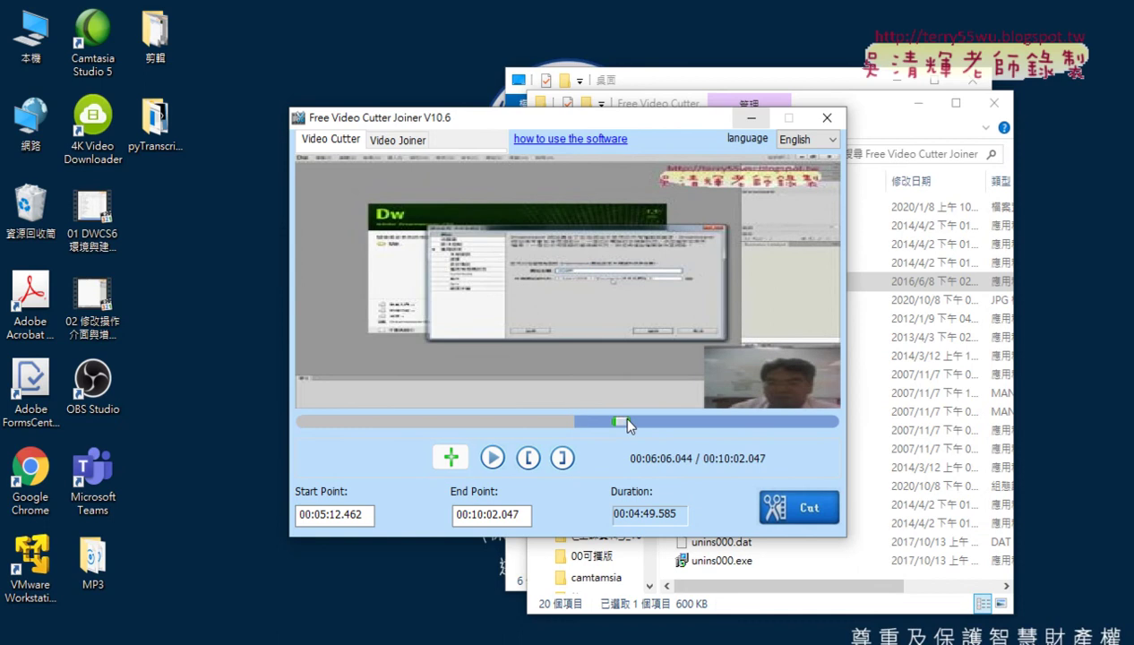
{"action": "left_click", "coordinate": [561, 457]}
Step: Name the third segment's output file 03 and run its direct cut, closing the output folder when finished
{"action": "left_click", "coordinate": [777, 513]}
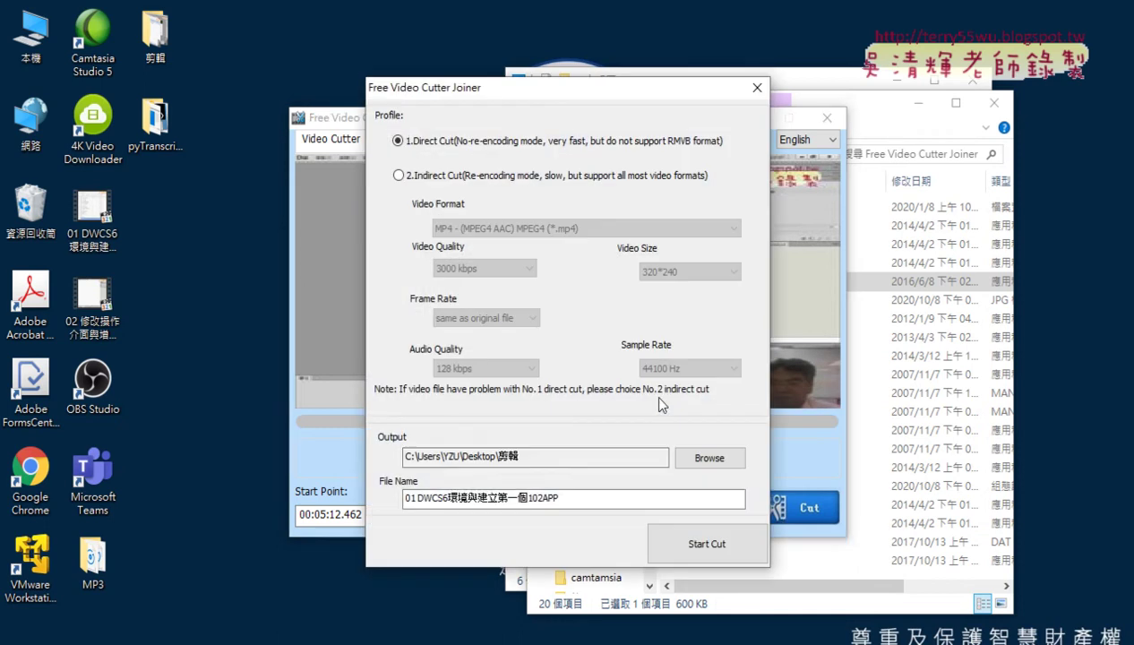
{"action": "left_click_drag", "start_coordinate": [573, 497], "coordinate": [291, 509]}
{"action": "type", "text": "03"}
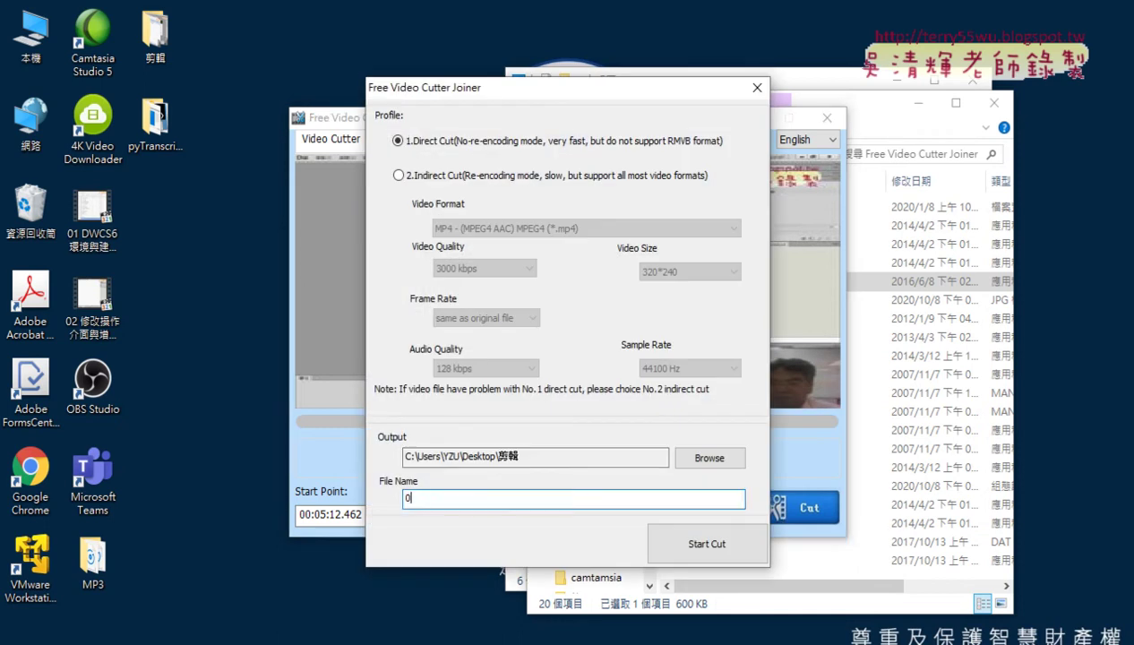
{"action": "left_click", "coordinate": [673, 551]}
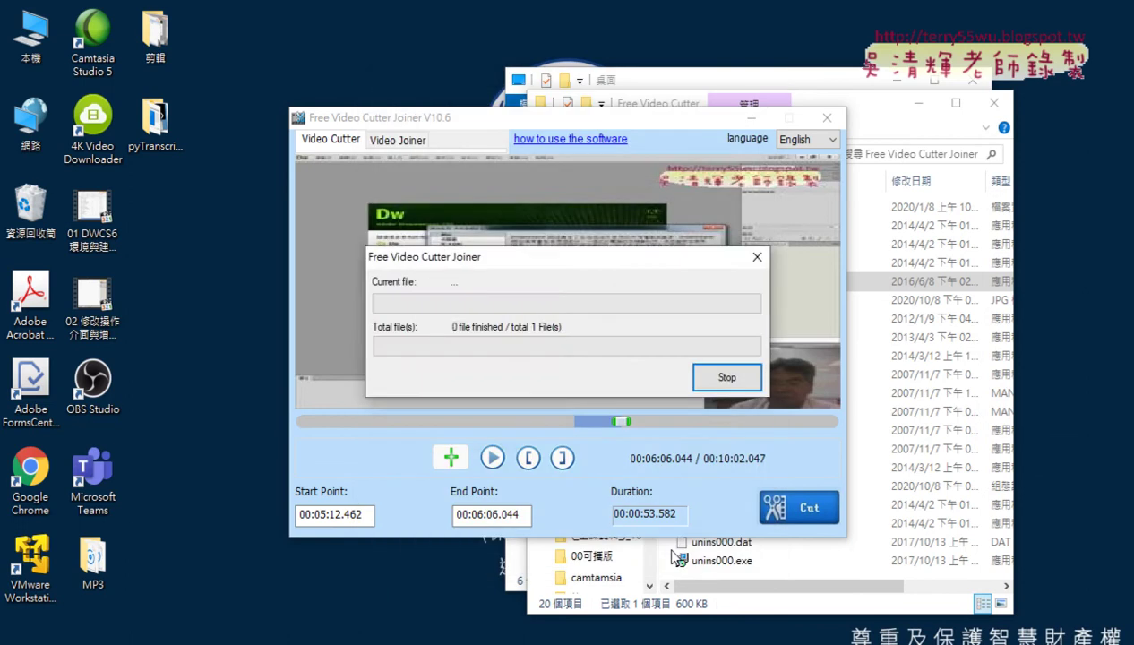
{"action": "left_click", "coordinate": [635, 370]}
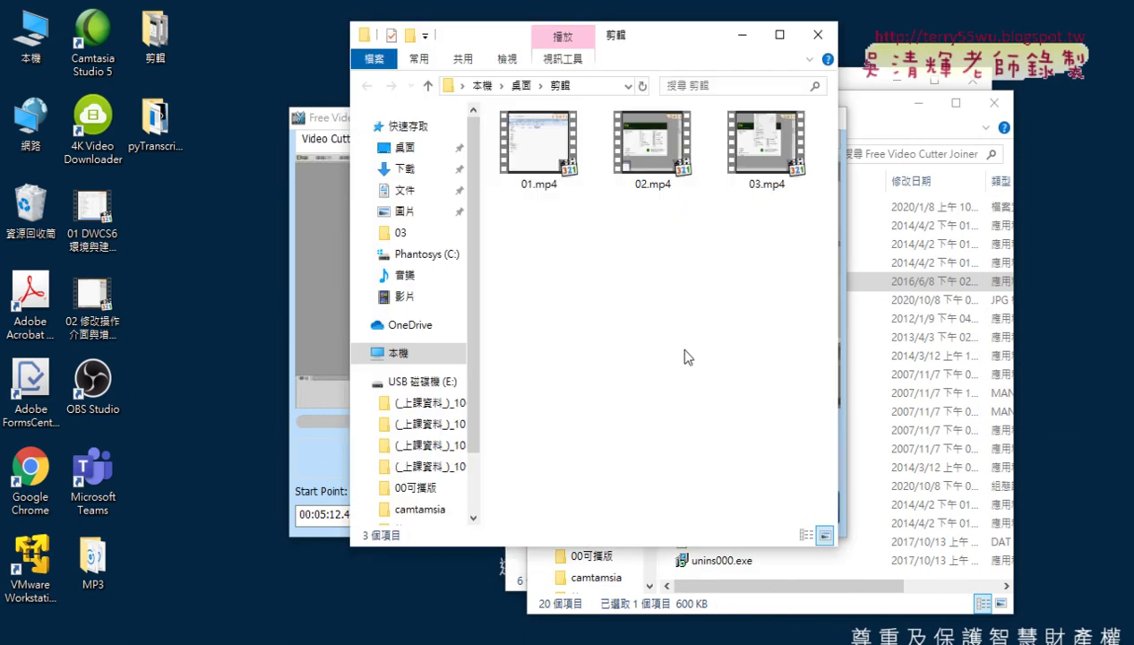
{"action": "left_click", "coordinate": [816, 35]}
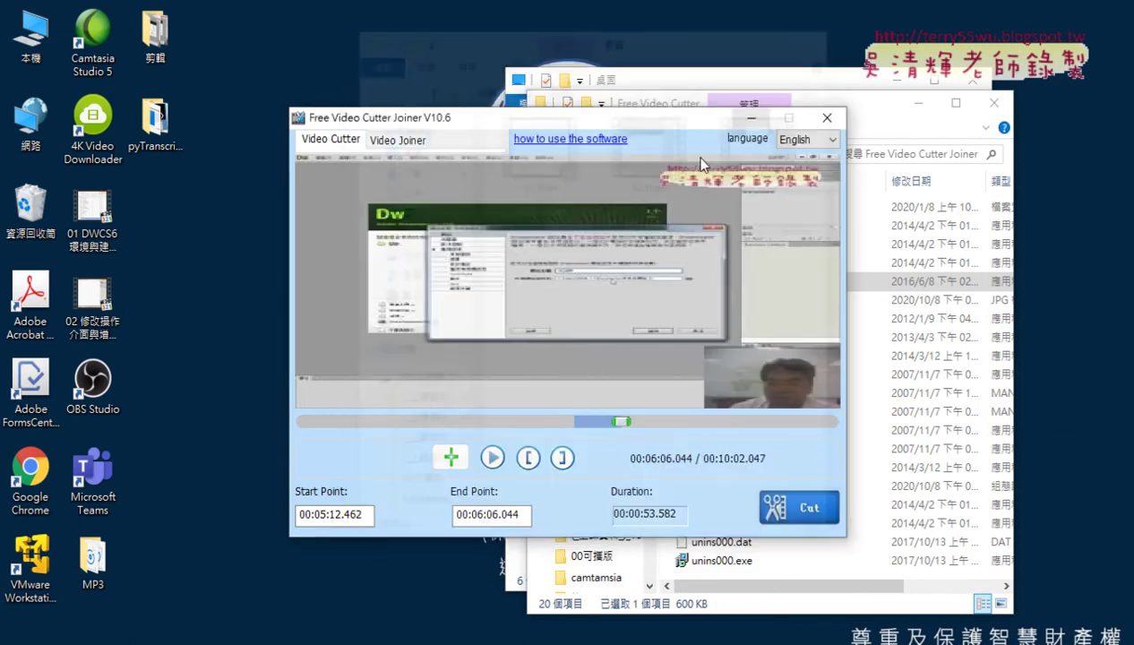
{"action": "left_click", "coordinate": [397, 140]}
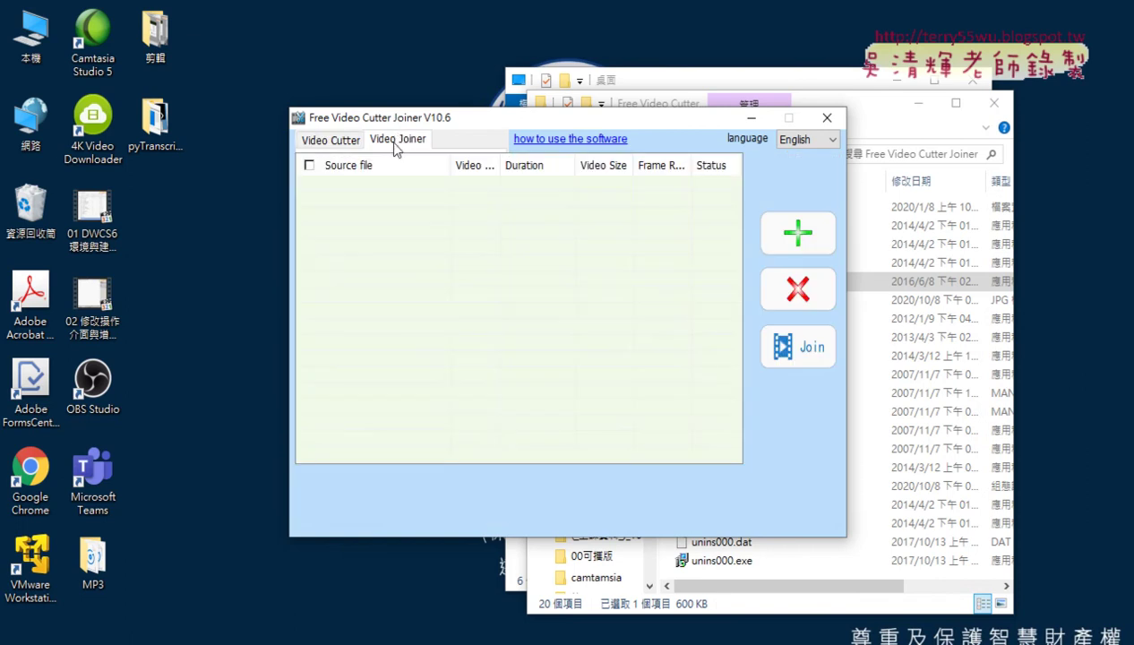
{"action": "left_click", "coordinate": [309, 165]}
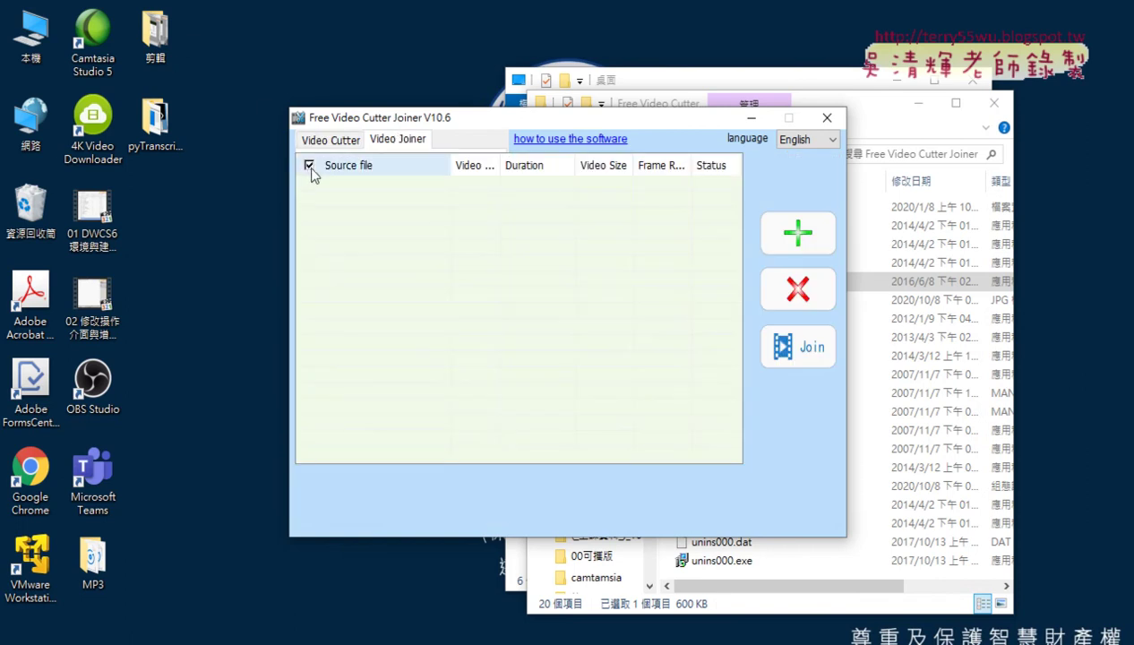
{"action": "left_click", "coordinate": [309, 166]}
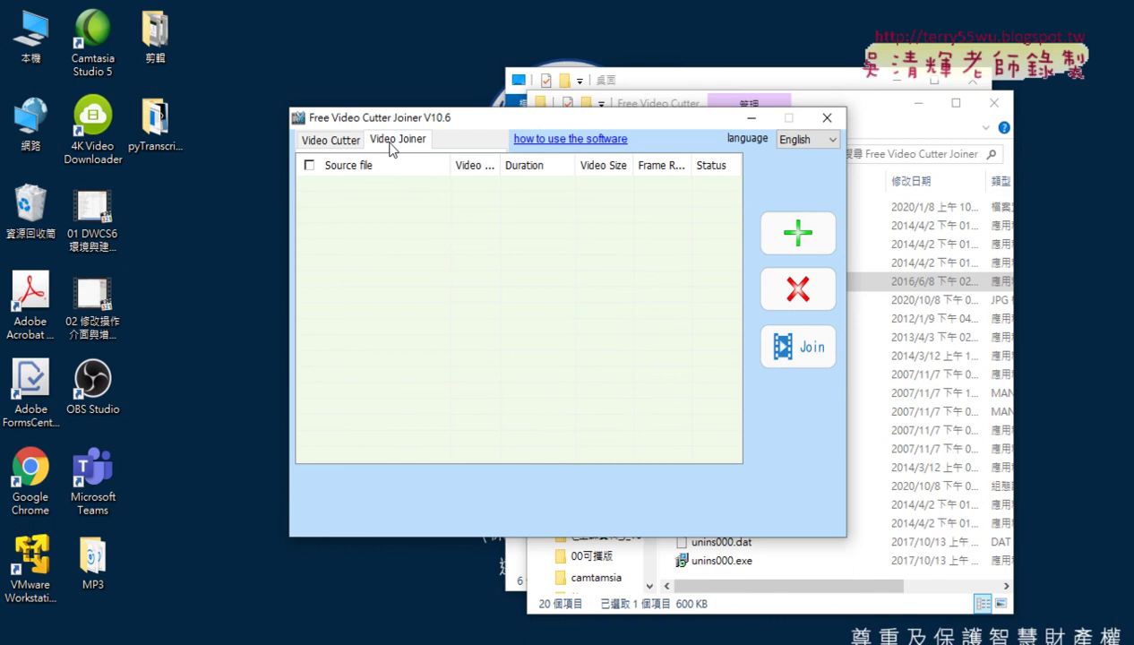
{"action": "left_click", "coordinate": [331, 140]}
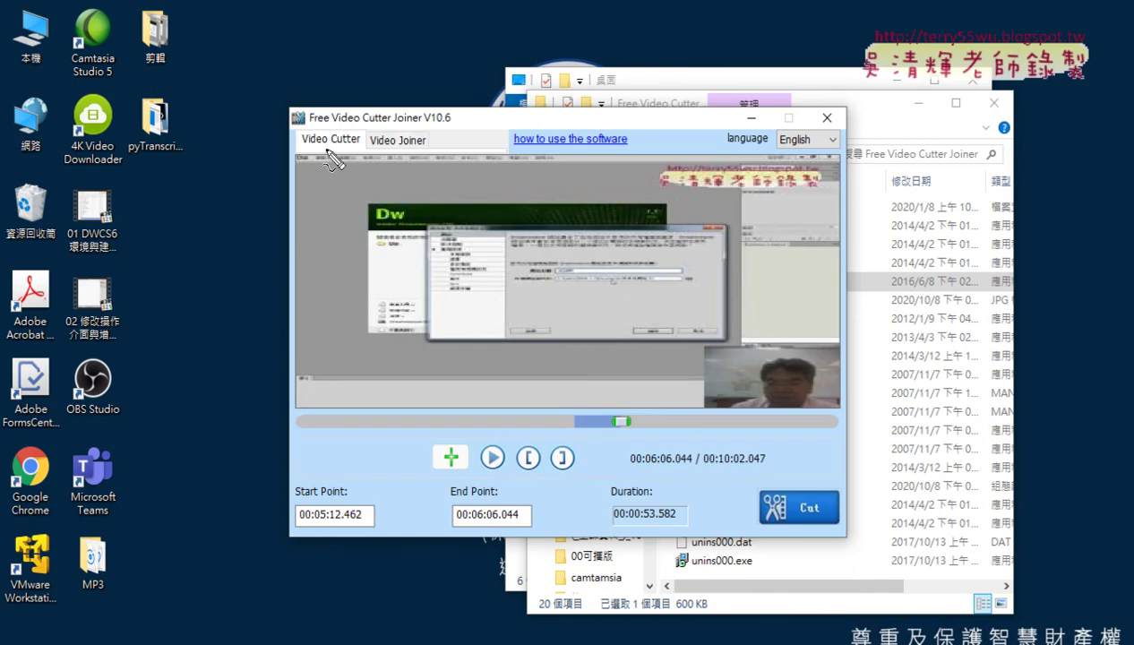
{"action": "mouse_move", "coordinate": [358, 143]}
{"action": "left_mouse_down"}
{"action": "mouse_move", "coordinate": [302, 132]}
{"action": "mouse_move", "coordinate": [378, 137]}
{"action": "mouse_move", "coordinate": [377, 154]}
{"action": "mouse_move", "coordinate": [350, 137]}
{"action": "mouse_move", "coordinate": [350, 122]}
{"action": "mouse_move", "coordinate": [384, 93]}
{"action": "mouse_move", "coordinate": [424, 141]}
{"action": "mouse_move", "coordinate": [382, 157]}
{"action": "mouse_move", "coordinate": [383, 142]}
{"action": "mouse_move", "coordinate": [428, 134]}
{"action": "left_mouse_up"}
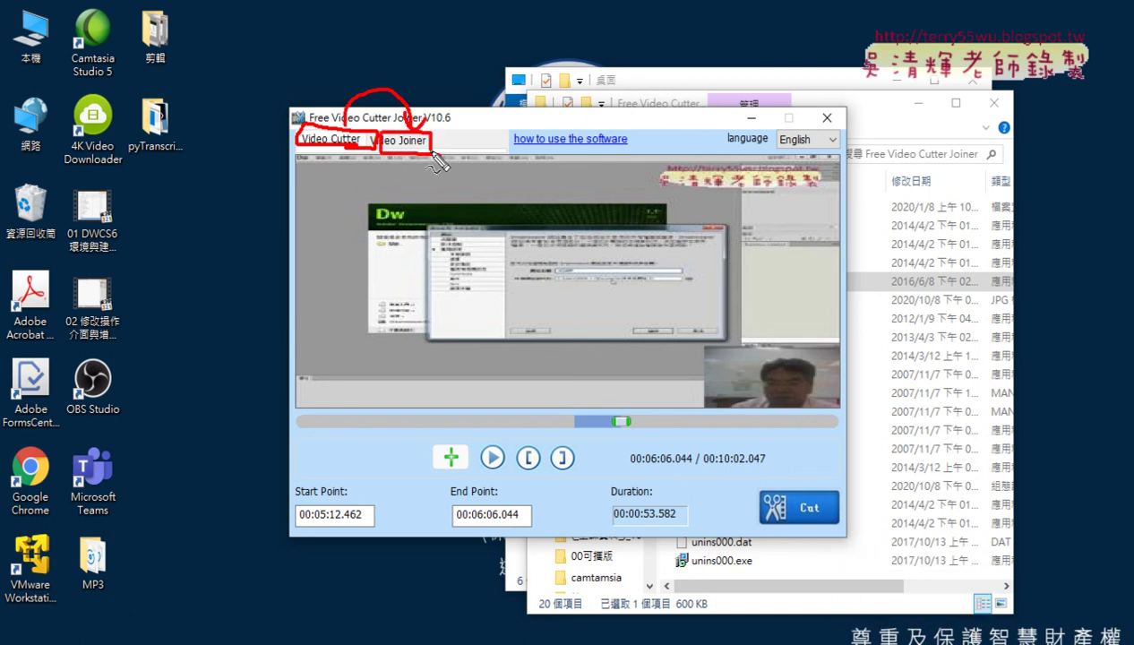
{"action": "key", "text": "Escape"}
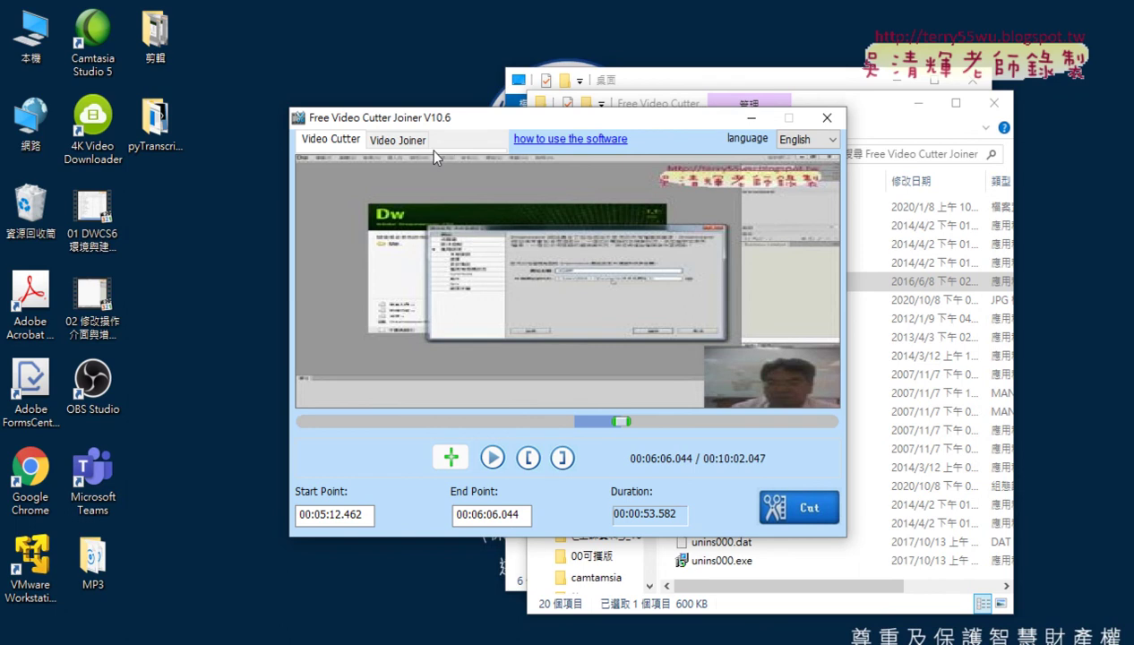
Step: Add the clips 01.mp4, 02.mp4 and 03.mp4 from the desktop folder 剪輯 to the Video Joiner list
{"action": "left_click", "coordinate": [416, 146]}
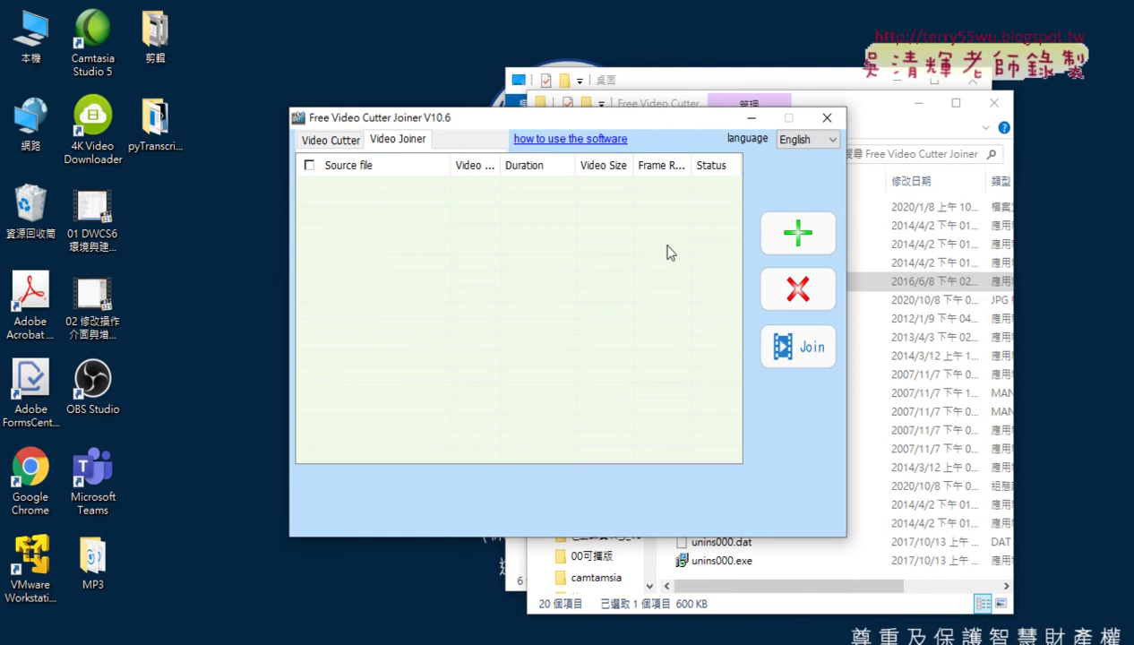
{"action": "left_click", "coordinate": [798, 233]}
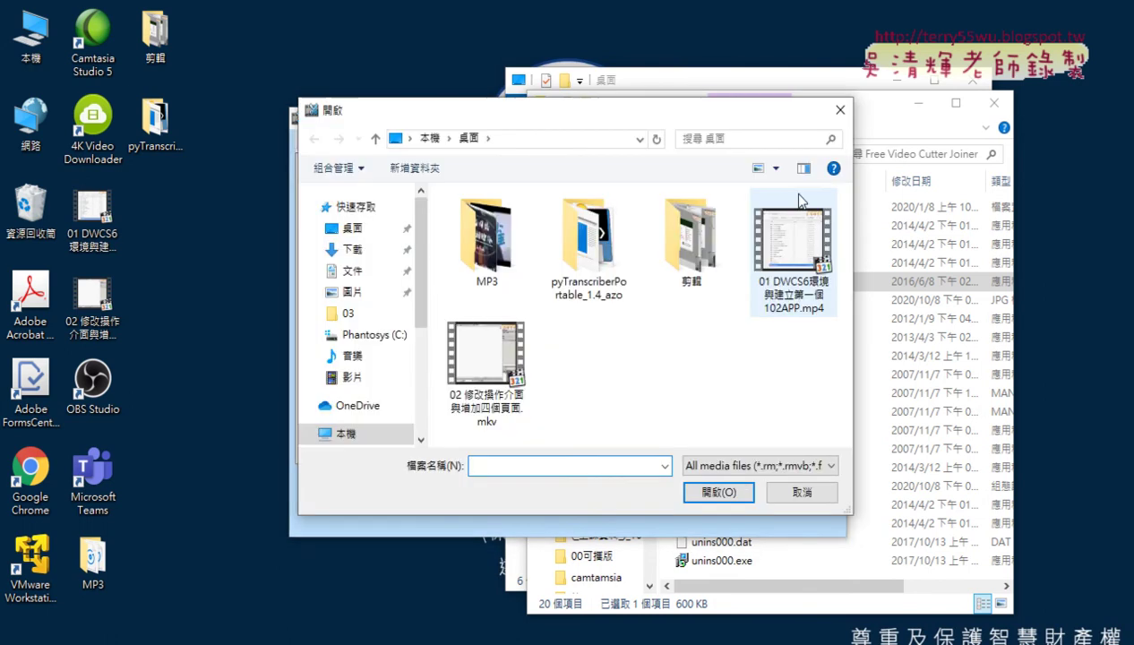
{"action": "double_click", "coordinate": [698, 230]}
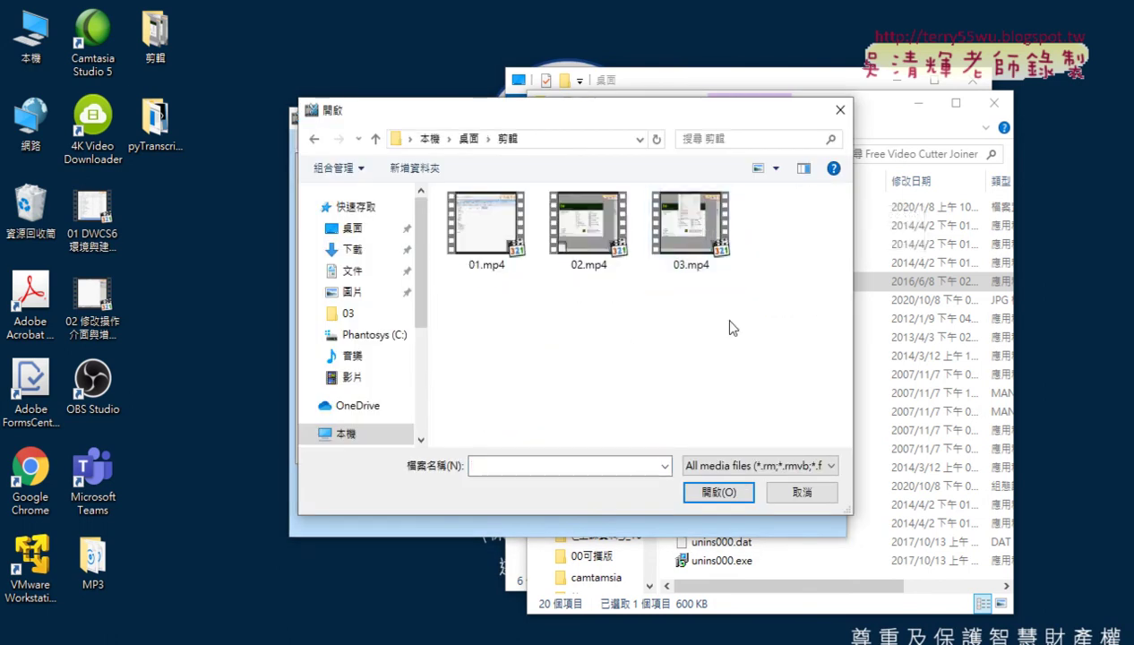
{"action": "left_click_drag", "start_coordinate": [749, 353], "coordinate": [443, 190]}
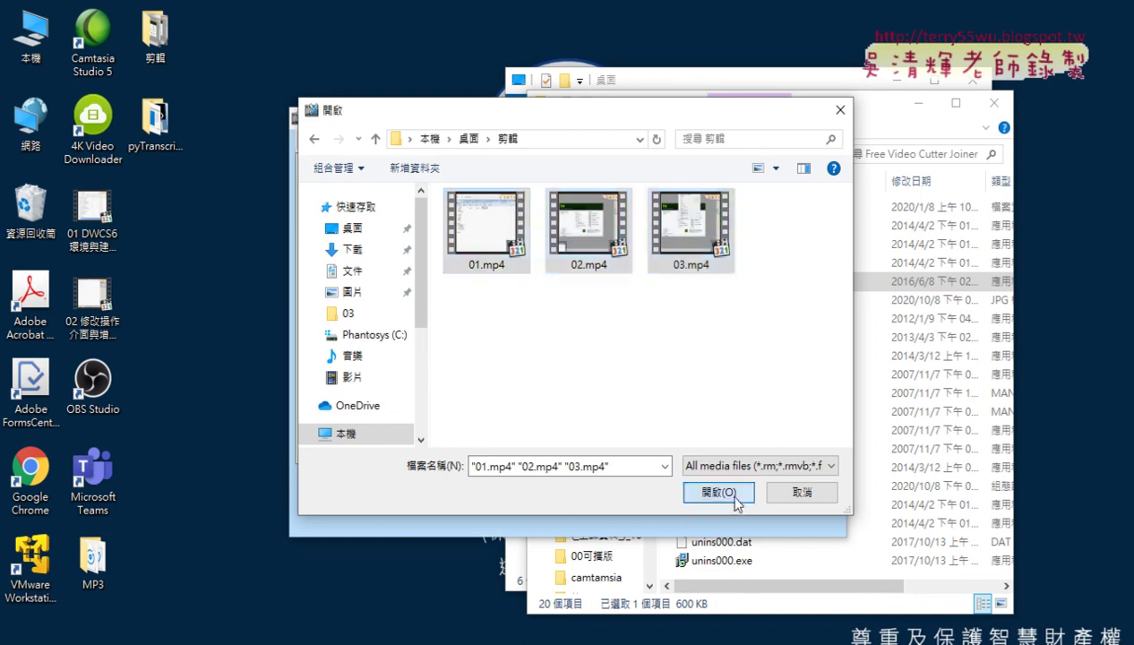
{"action": "left_click", "coordinate": [725, 491]}
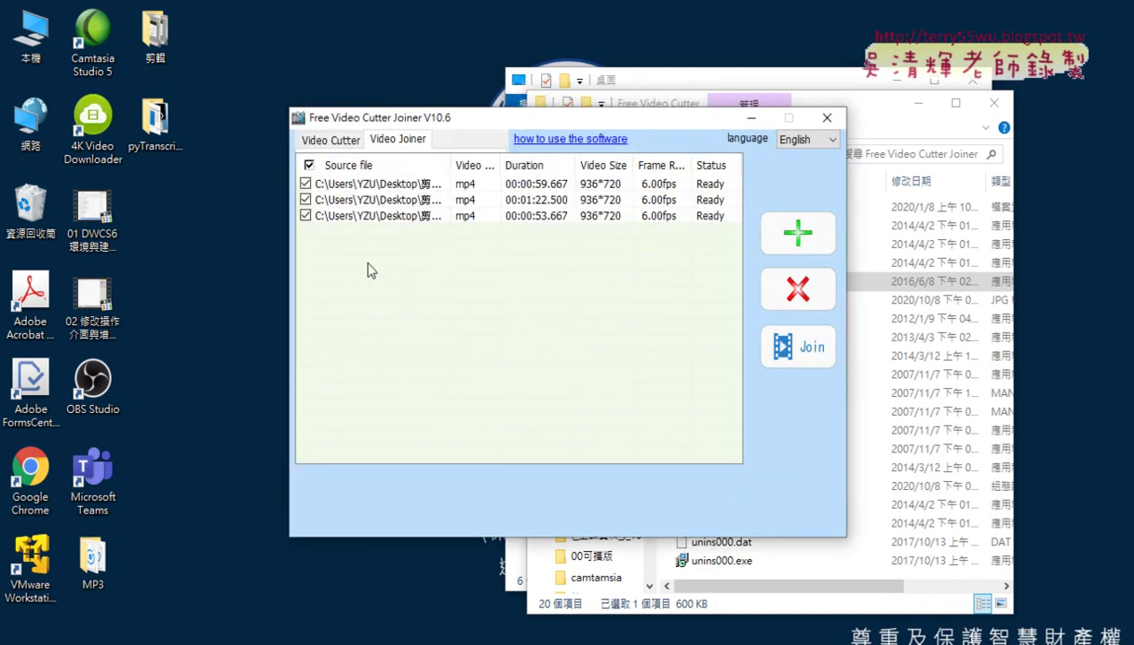
Step: Join the three listed clips in Direct Join mode into an output file named all, dismissing the completion message
{"action": "left_click", "coordinate": [802, 359]}
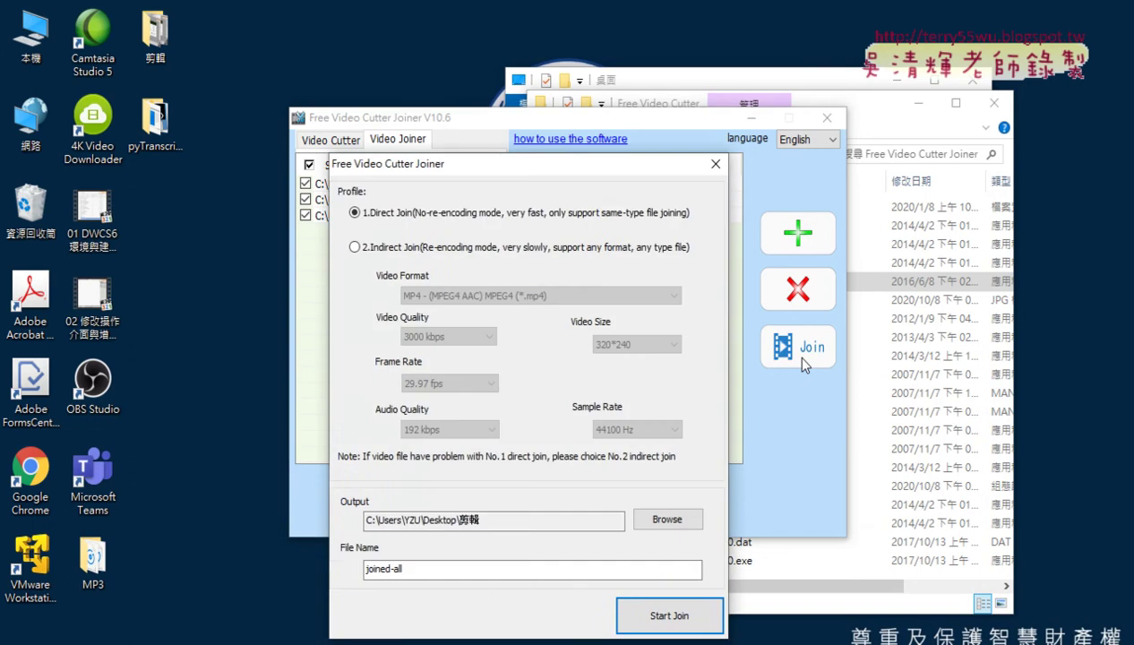
{"action": "left_click_drag", "start_coordinate": [573, 168], "coordinate": [767, 43]}
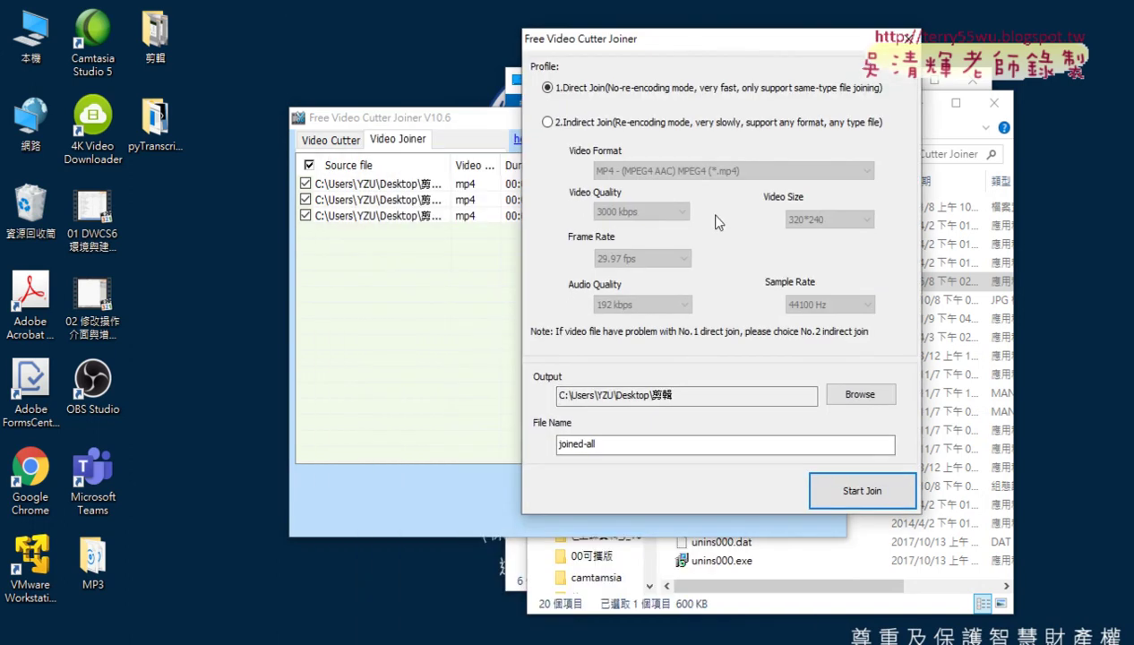
{"action": "double_click", "coordinate": [578, 445]}
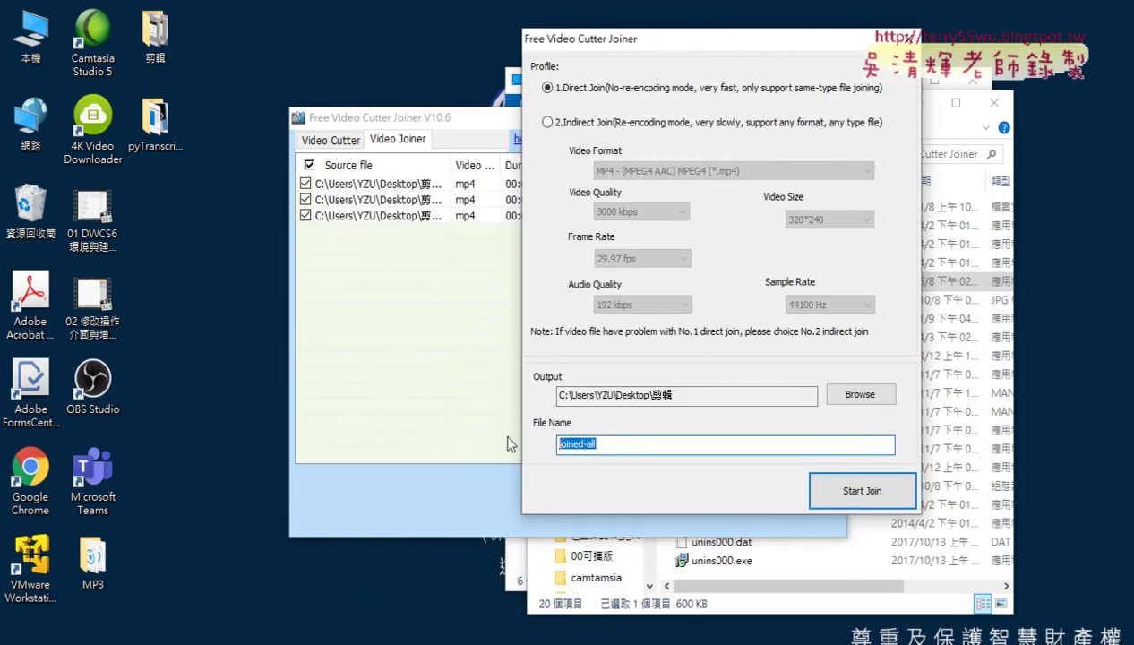
{"action": "left_click_drag", "start_coordinate": [578, 445], "coordinate": [481, 438]}
{"action": "key", "text": "BackSpace"}
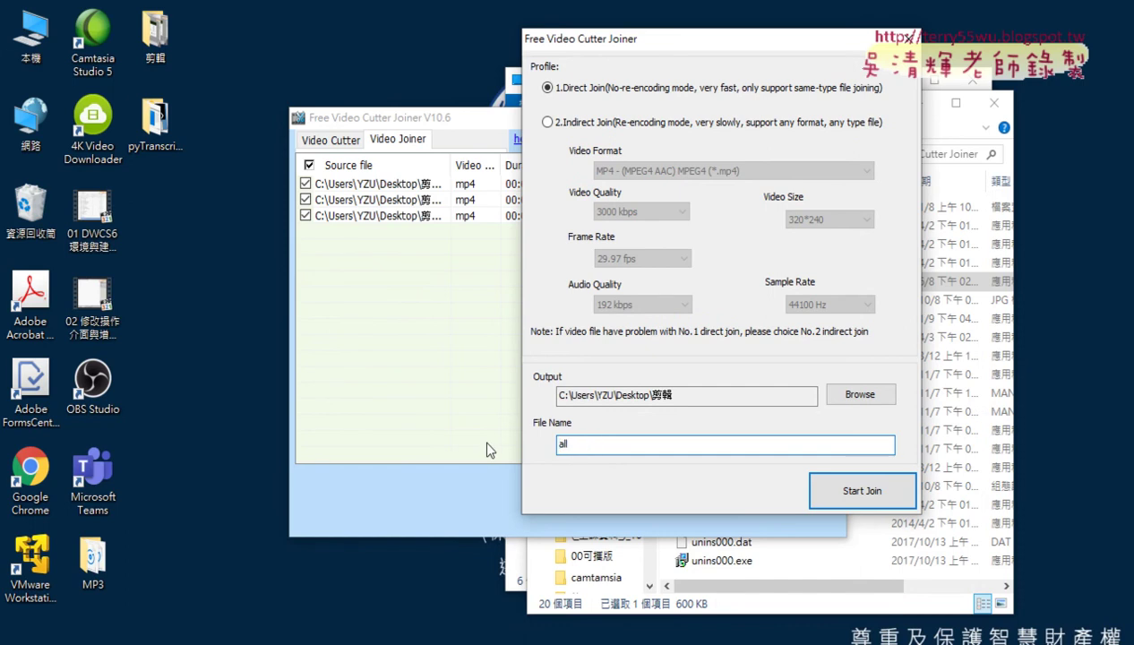
{"action": "left_click", "coordinate": [884, 505]}
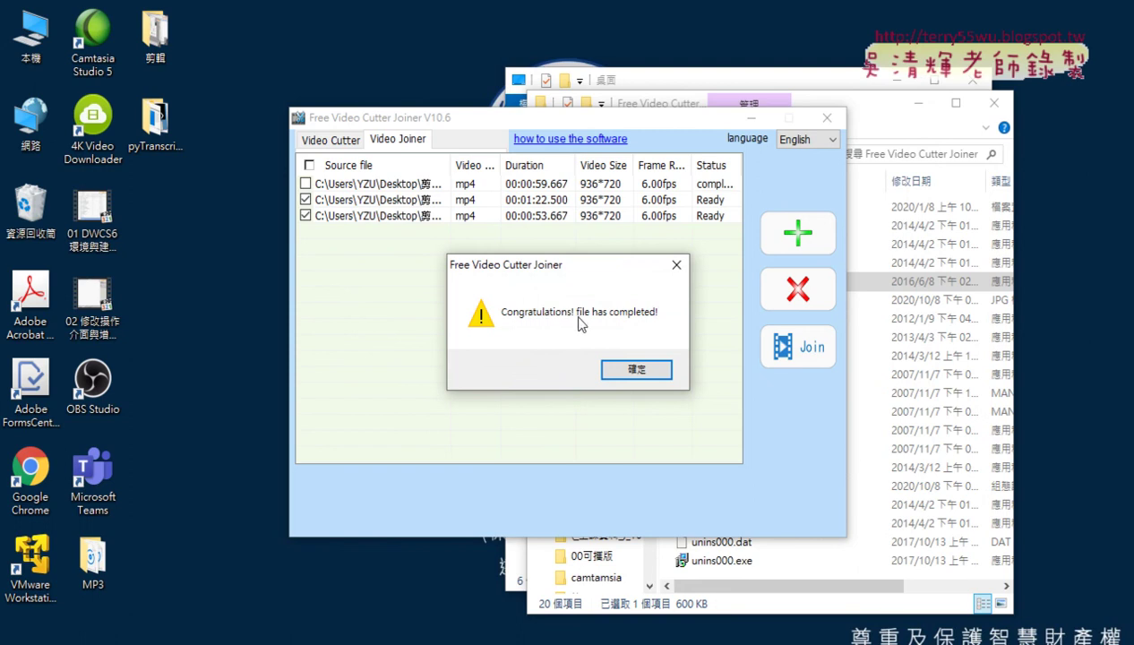
{"action": "left_click", "coordinate": [638, 370]}
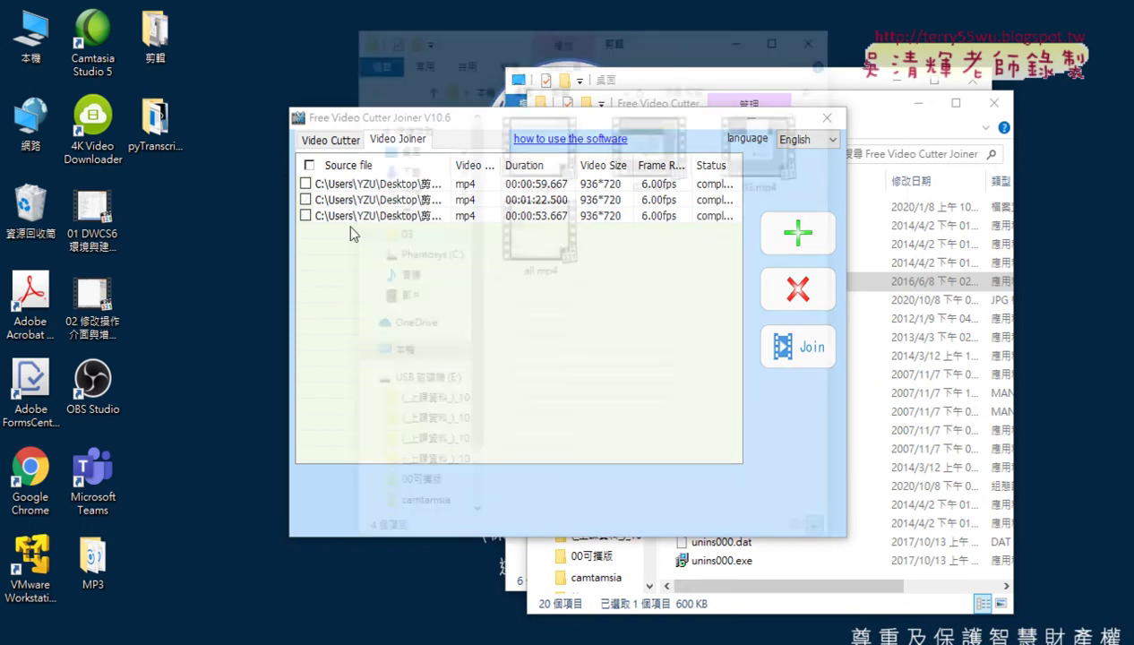
Step: Play the joined video all.mp4 from the output folder to check it, closing and replaying it once before pausing
{"action": "double_click", "coordinate": [544, 243]}
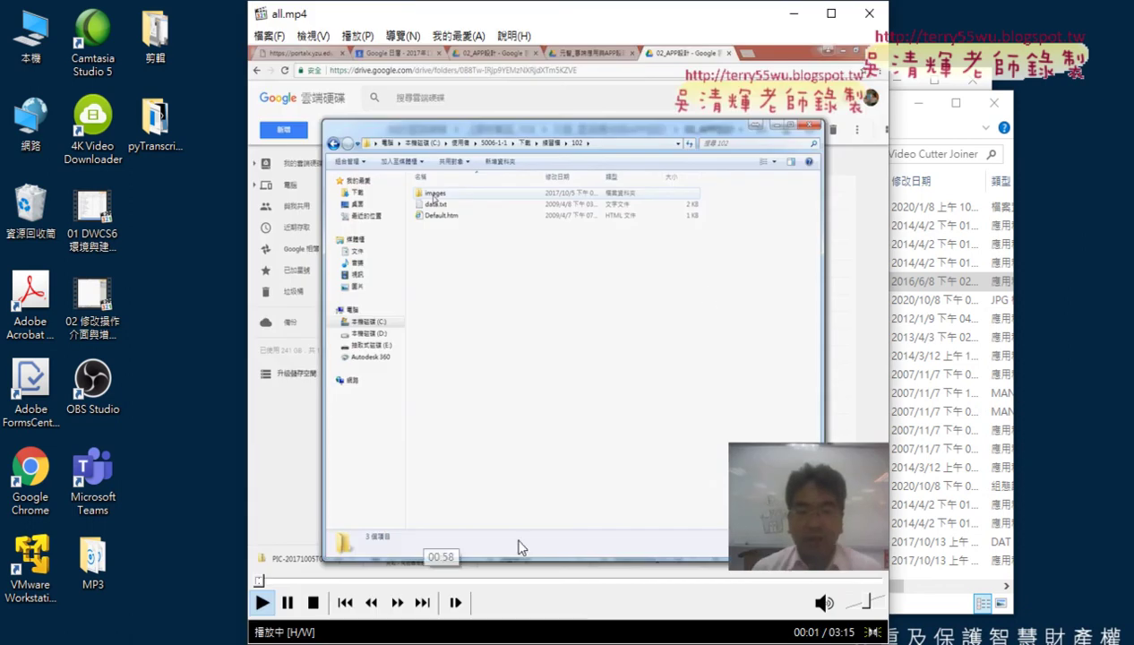
{"action": "left_click", "coordinate": [868, 13]}
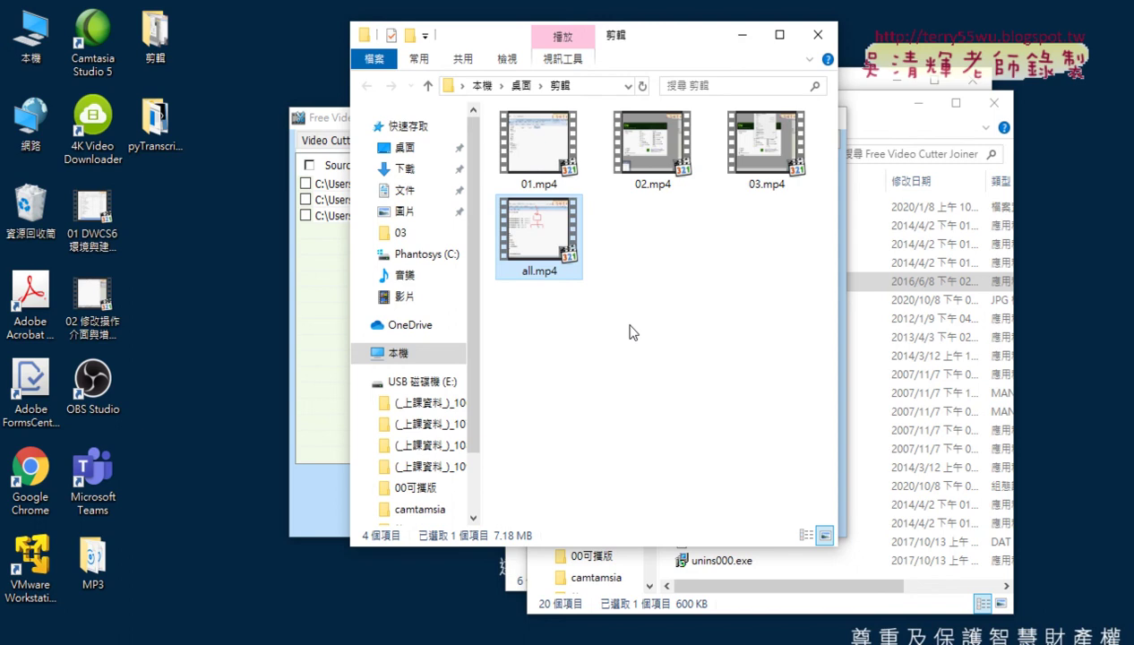
{"action": "double_click", "coordinate": [519, 222]}
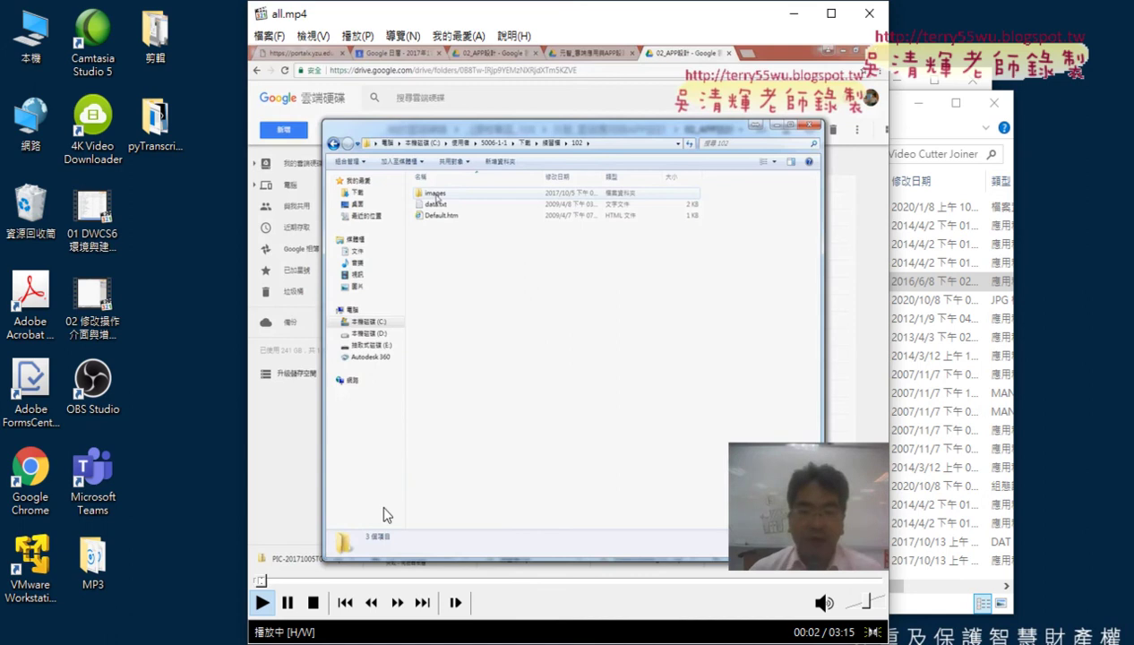
{"action": "left_click", "coordinate": [287, 602]}
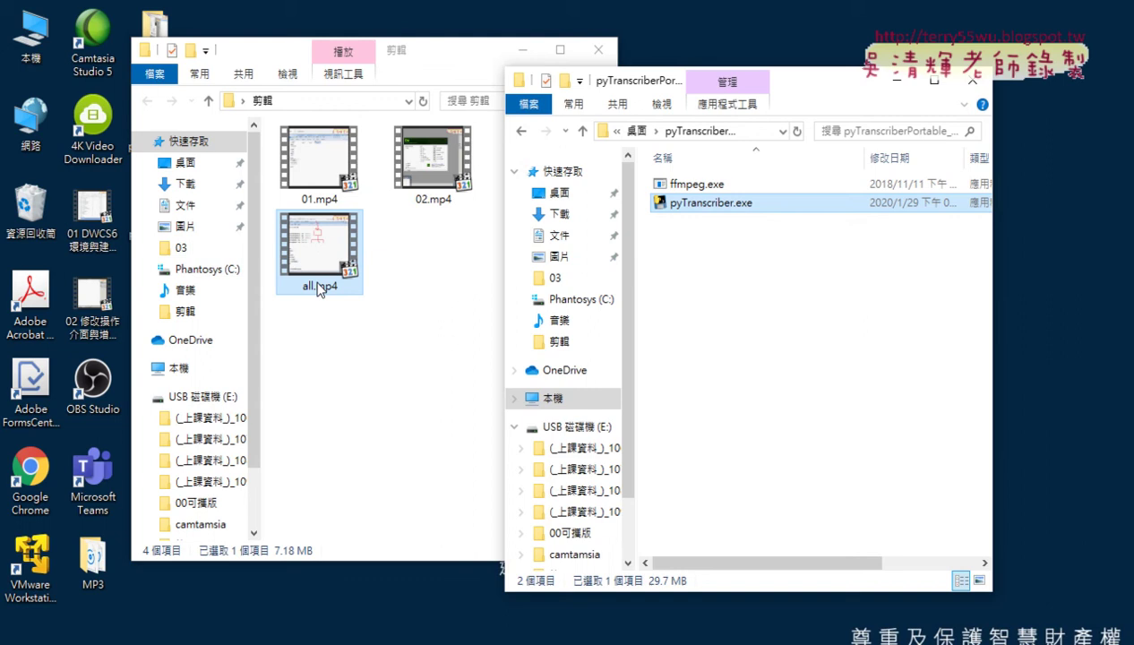
Step: Return the pyTranscriber folder window to the desktop and preview all.mp4 from the 剪輯 folder, closing the player
{"action": "left_click", "coordinate": [311, 254]}
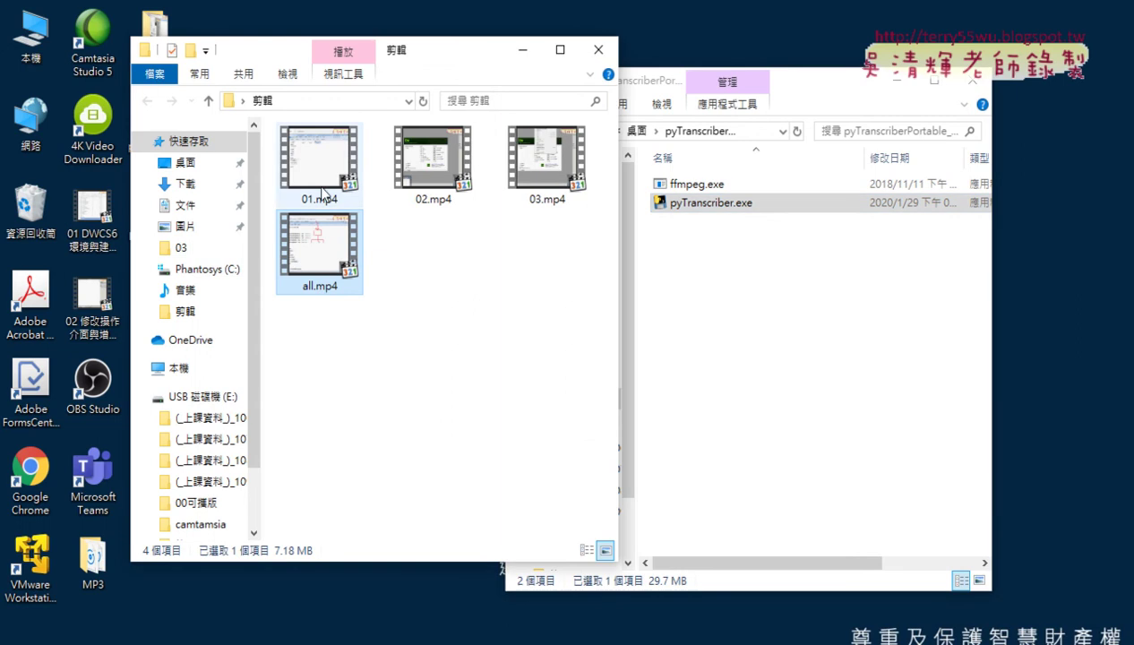
{"action": "left_click_drag", "start_coordinate": [266, 147], "coordinate": [526, 207]}
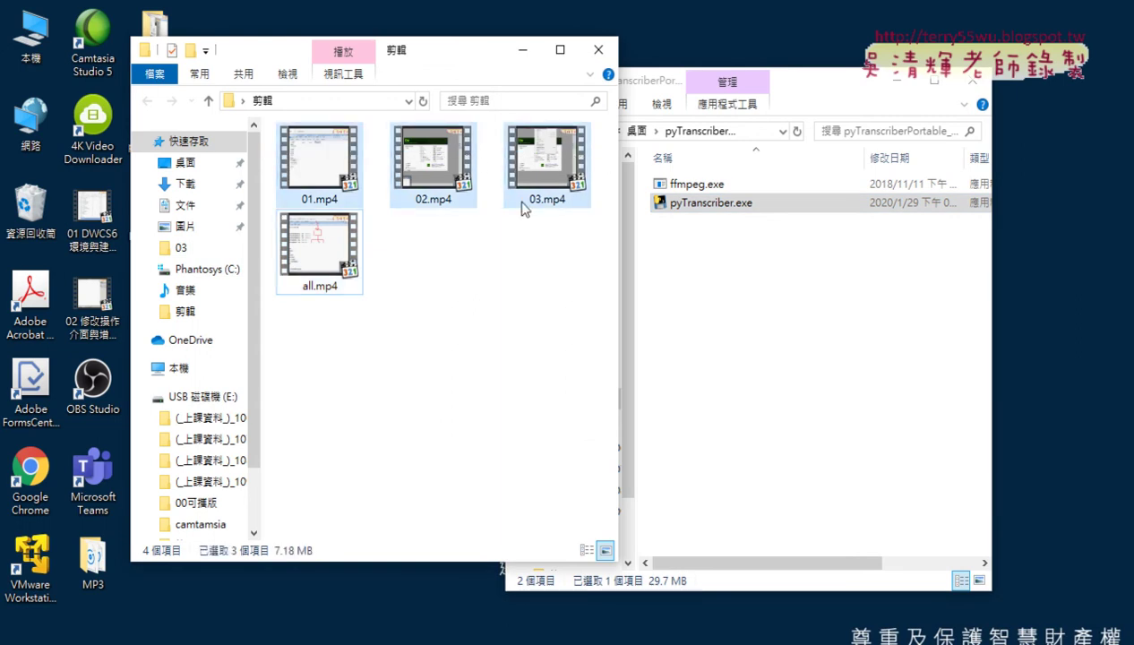
{"action": "left_click", "coordinate": [311, 278]}
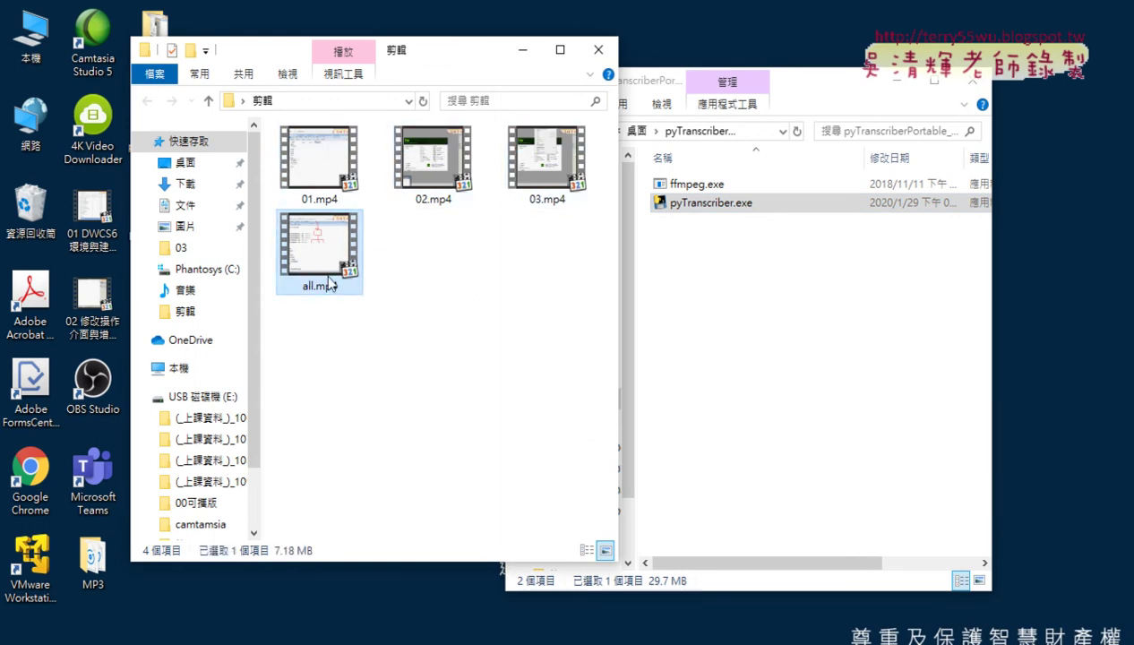
{"action": "left_click", "coordinate": [752, 360]}
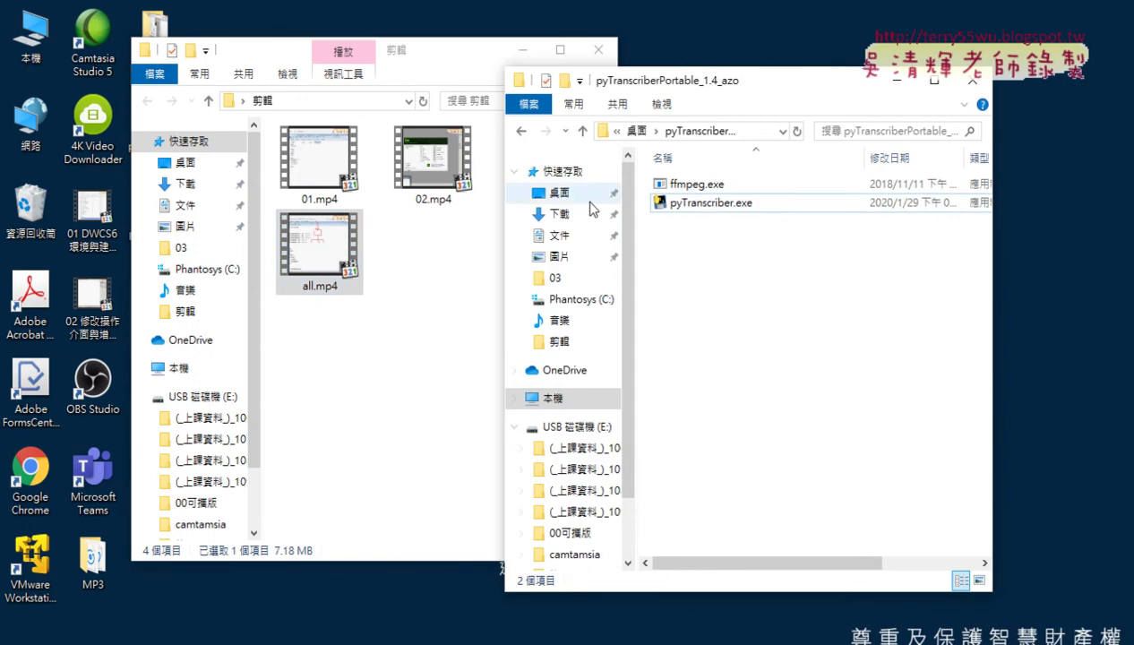
{"action": "left_click", "coordinate": [519, 132]}
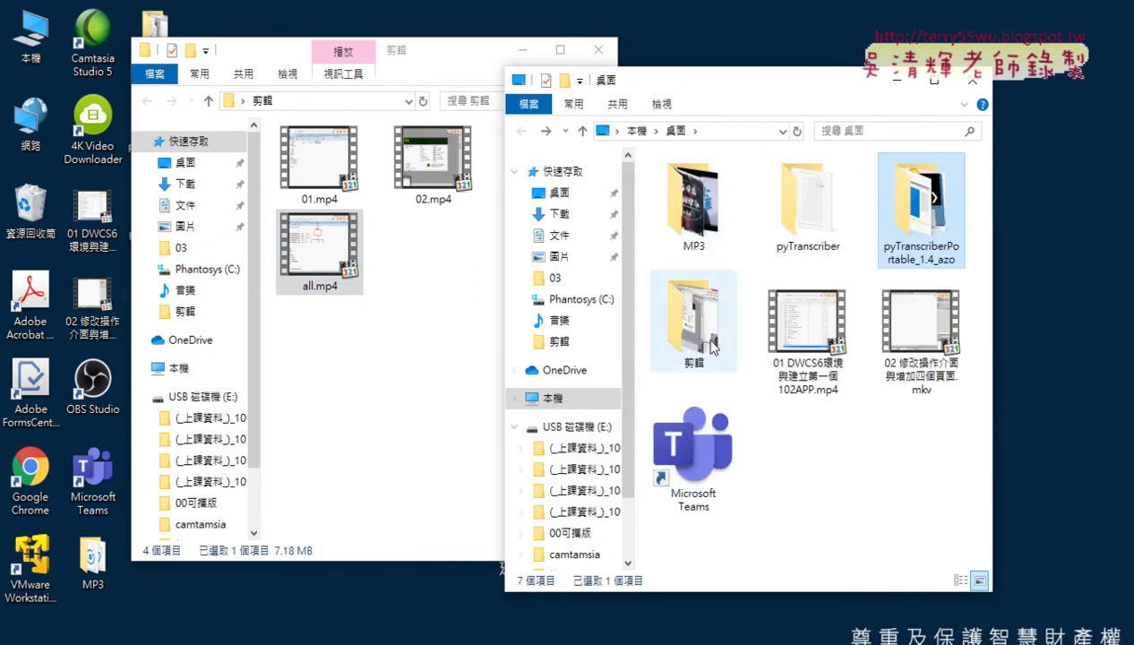
{"action": "double_click", "coordinate": [322, 236]}
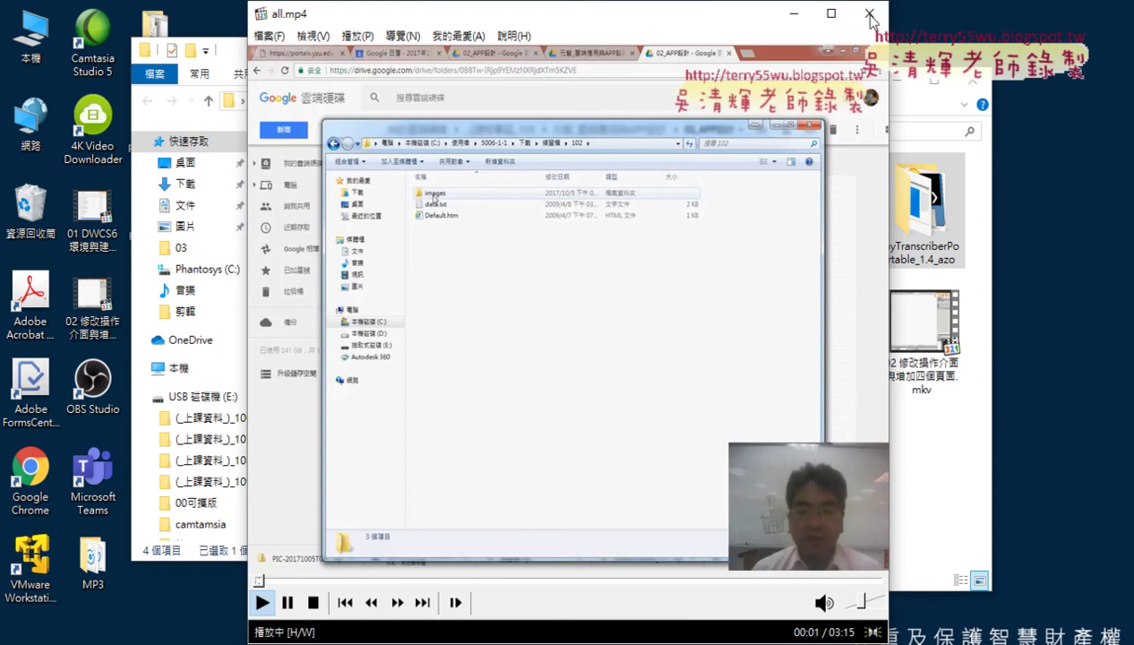
{"action": "left_click", "coordinate": [868, 18]}
{"action": "left_click_drag", "start_coordinate": [450, 56], "coordinate": [388, 55]}
Step: Switch to Google Drive in Chrome, show the downloaded pyTranscriberPortable_1.4_azo.zip in its folder, and minimize both windows
{"action": "left_click", "coordinate": [699, 87]}
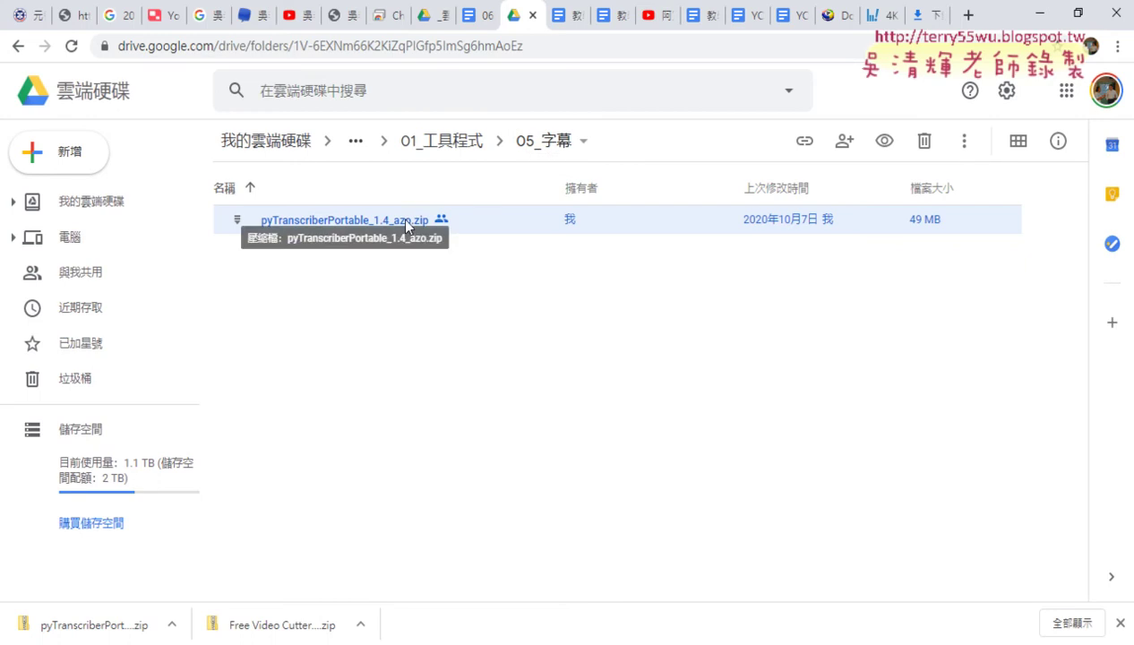
{"action": "left_click", "coordinate": [172, 624]}
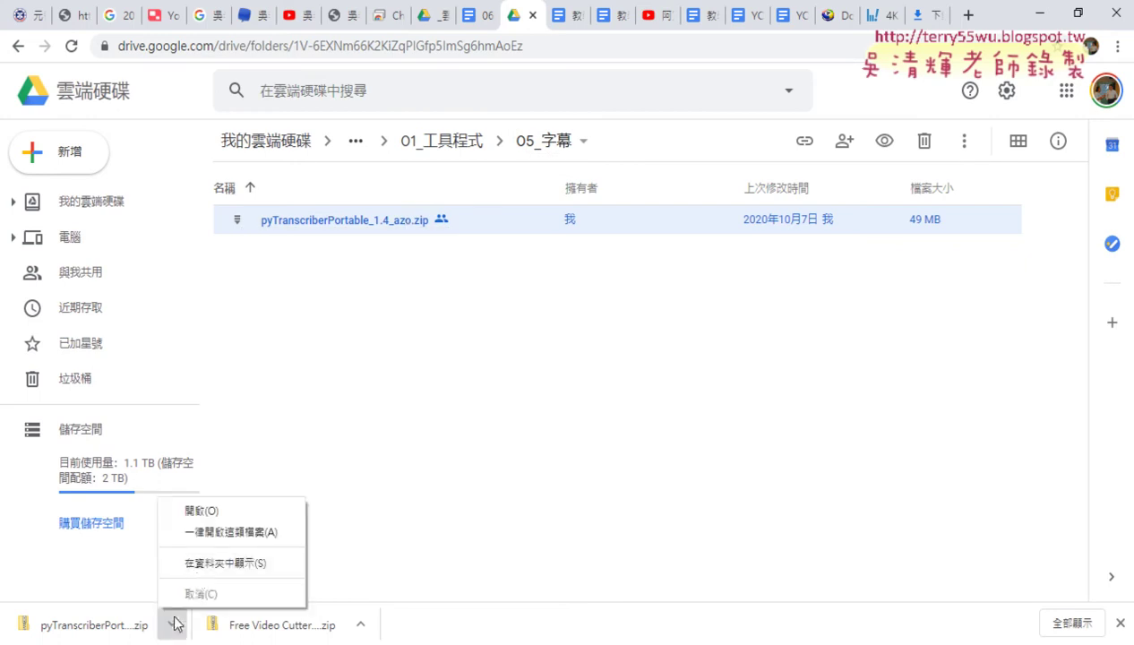
{"action": "left_click", "coordinate": [199, 560]}
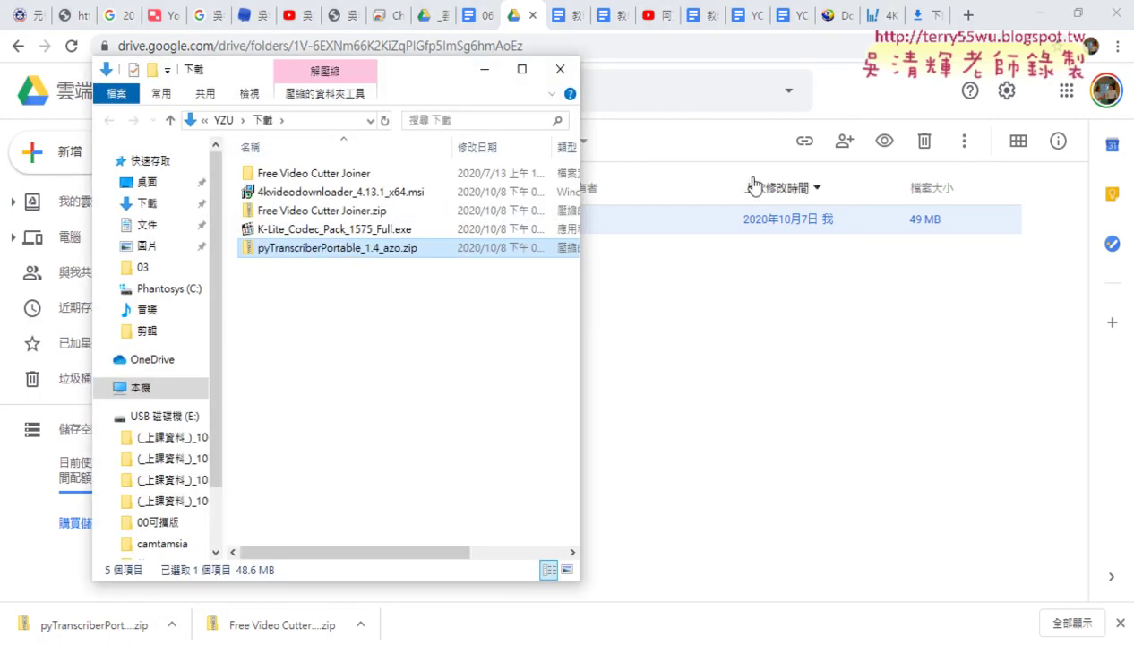
{"action": "left_click", "coordinate": [1039, 18]}
{"action": "left_click", "coordinate": [1038, 18]}
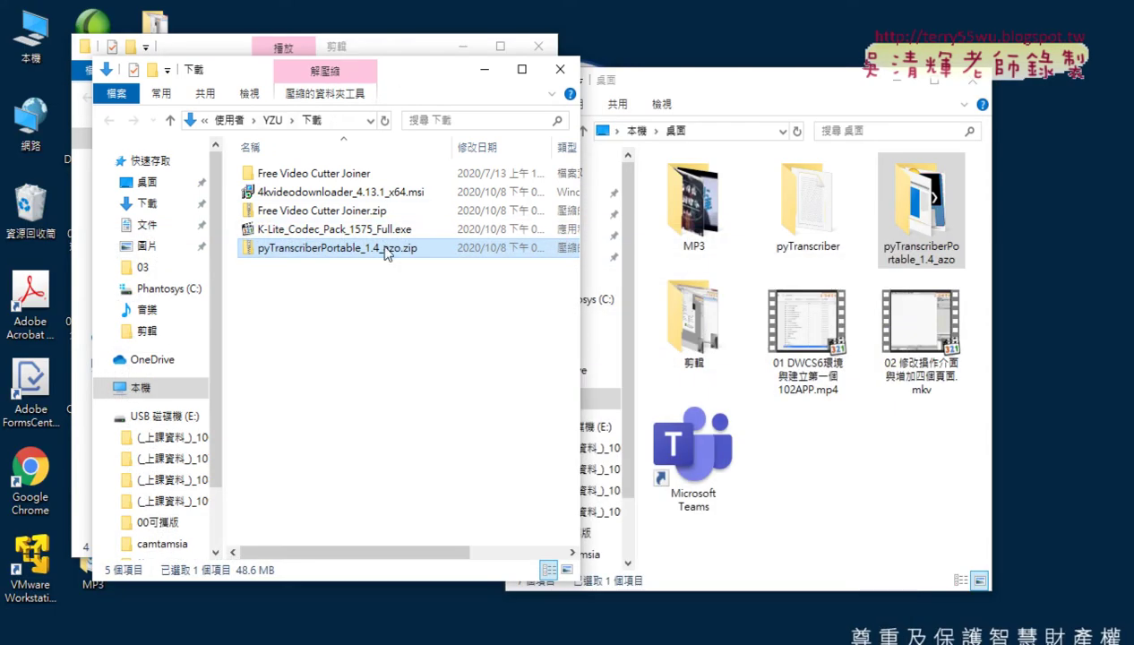
{"action": "left_click", "coordinate": [484, 69]}
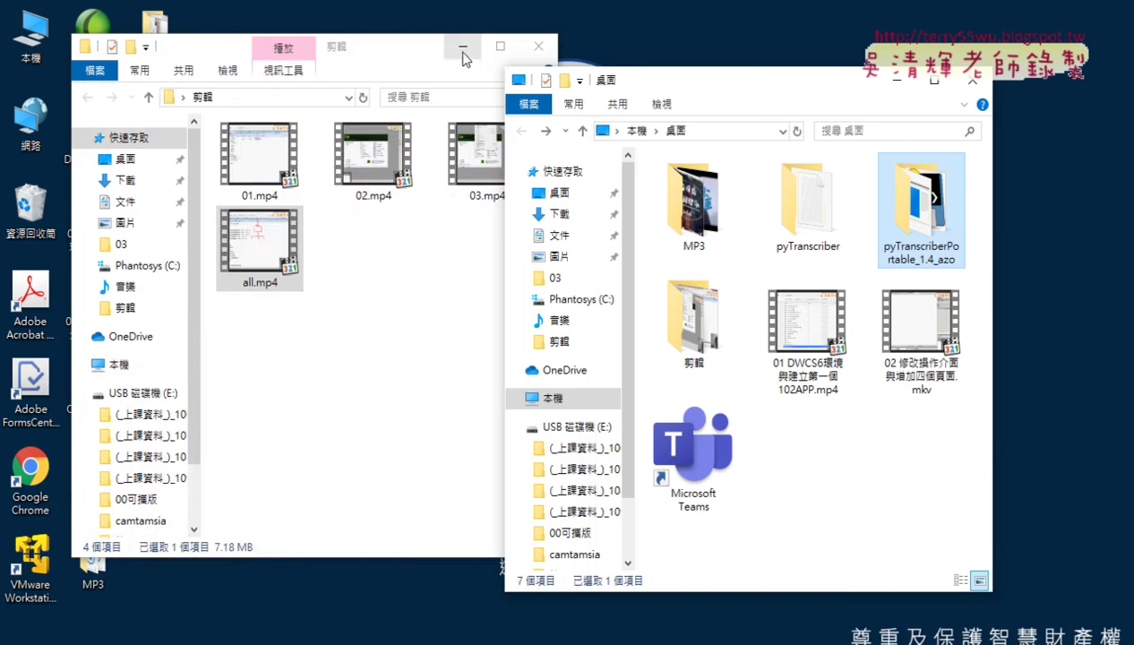
Step: Launch pyTranscriber.exe from the desktop folder pyTranscriberPortable_1.4_azo and minimize its console window
{"action": "left_click", "coordinate": [462, 46]}
{"action": "double_click", "coordinate": [162, 130]}
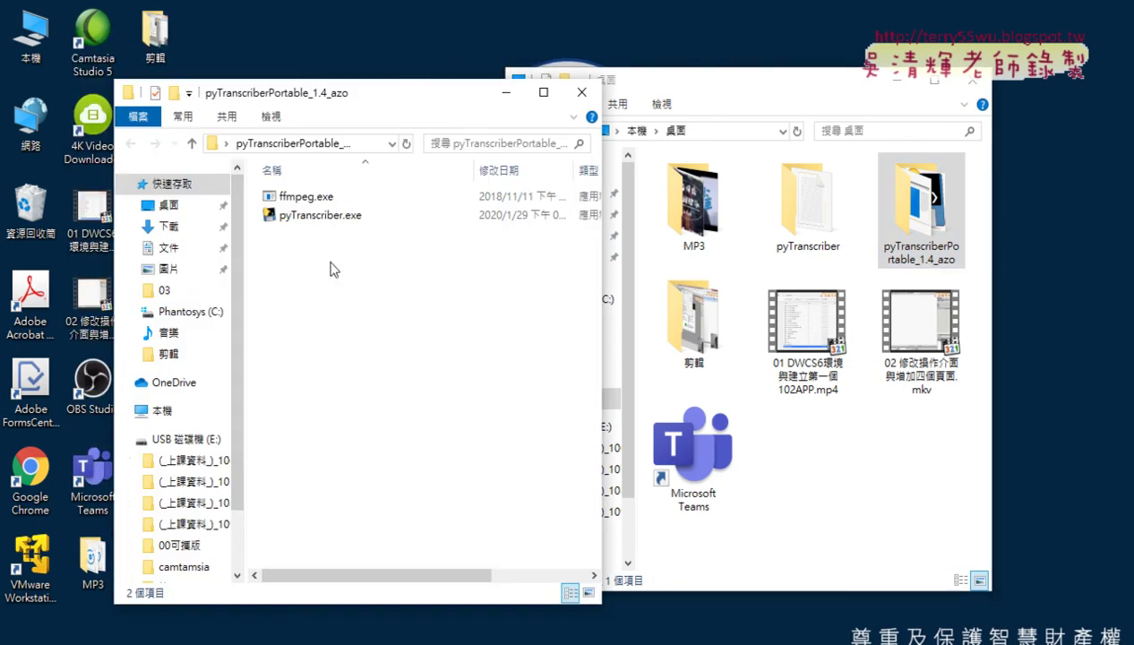
{"action": "left_click_drag", "start_coordinate": [332, 267], "coordinate": [333, 198]}
{"action": "left_click", "coordinate": [346, 220]}
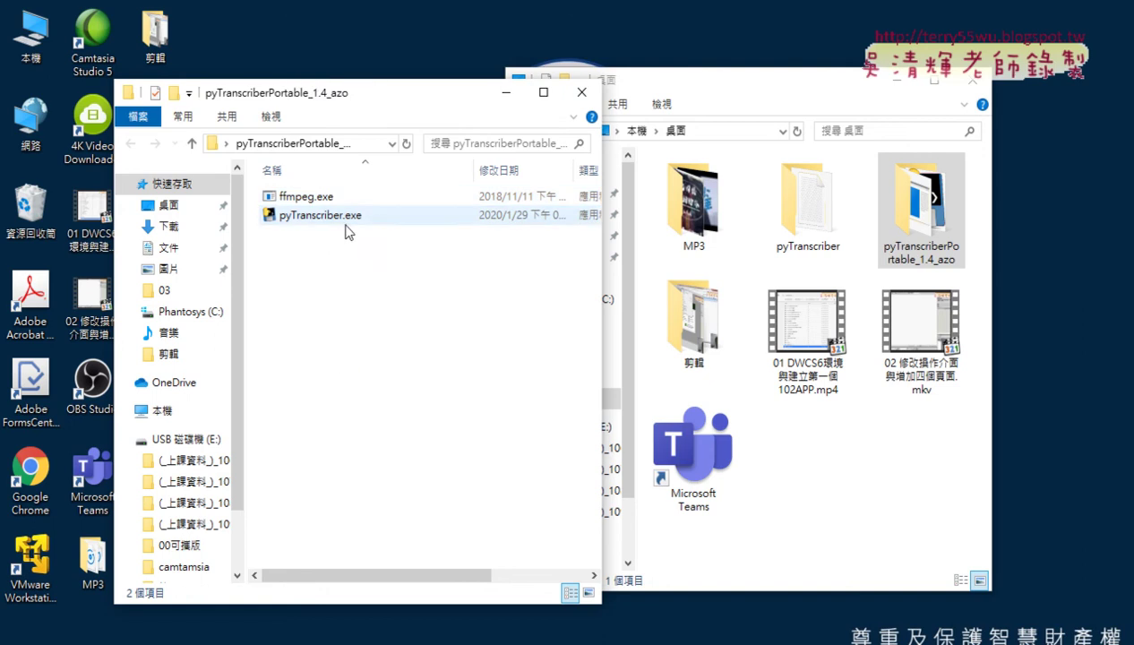
{"action": "double_click", "coordinate": [348, 228]}
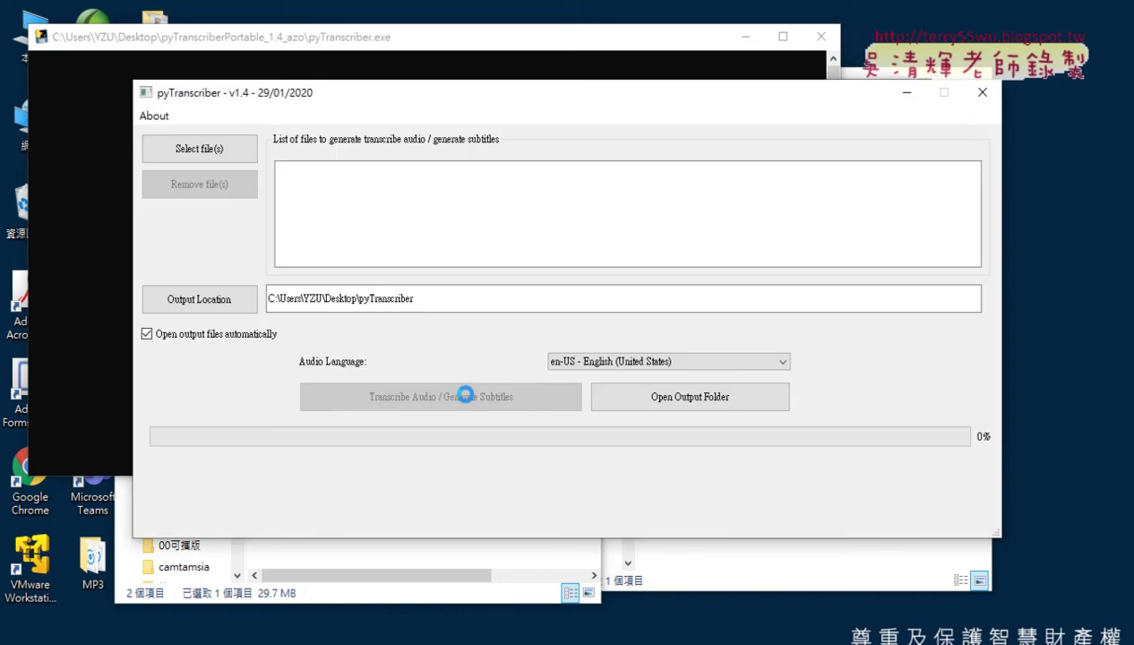
{"action": "left_click", "coordinate": [746, 40]}
{"action": "left_click_drag", "start_coordinate": [641, 103], "coordinate": [654, 62]}
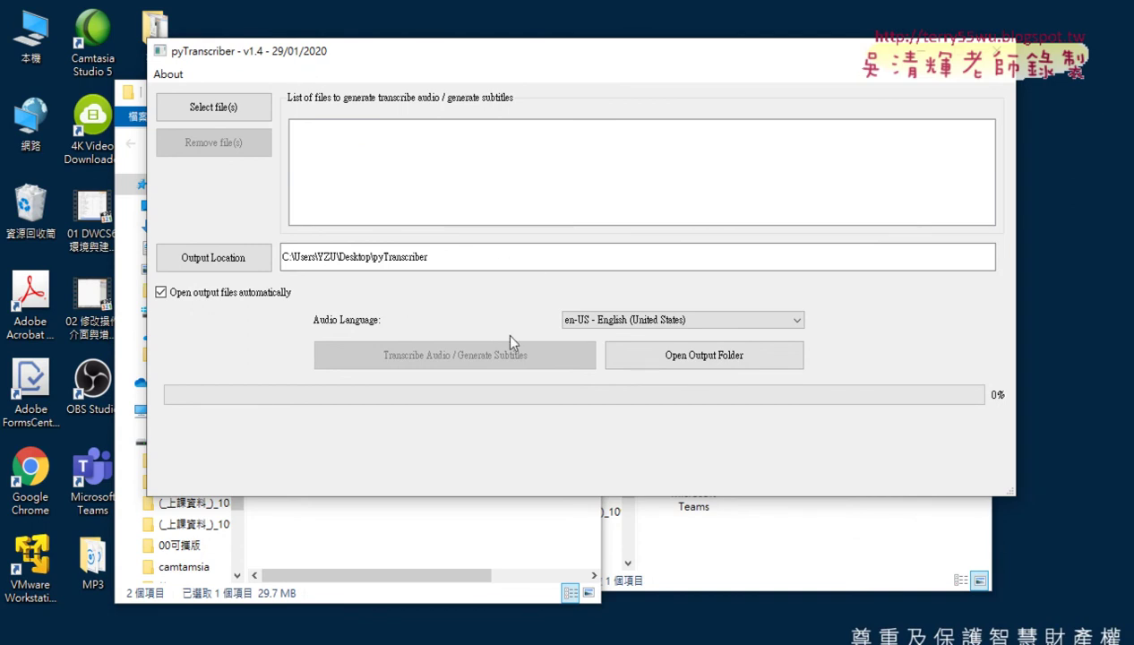
Step: Set the audio language to zh-TW - Chinese (Traditional, Taiwan)
{"action": "left_click", "coordinate": [631, 320]}
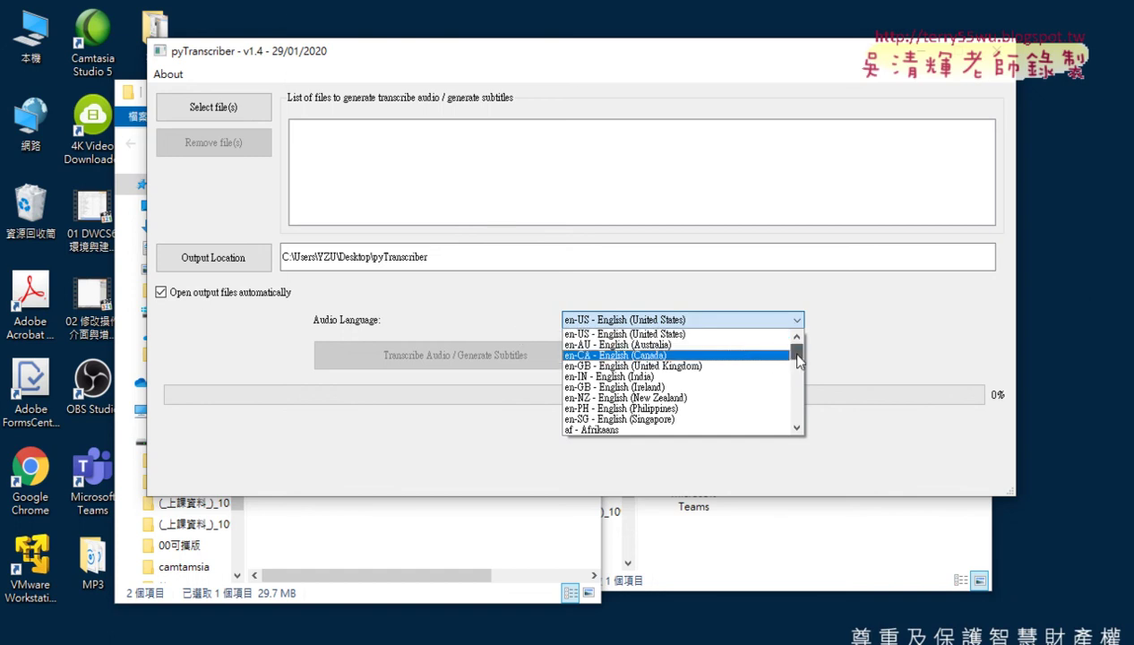
{"action": "left_click_drag", "start_coordinate": [797, 360], "coordinate": [805, 443]}
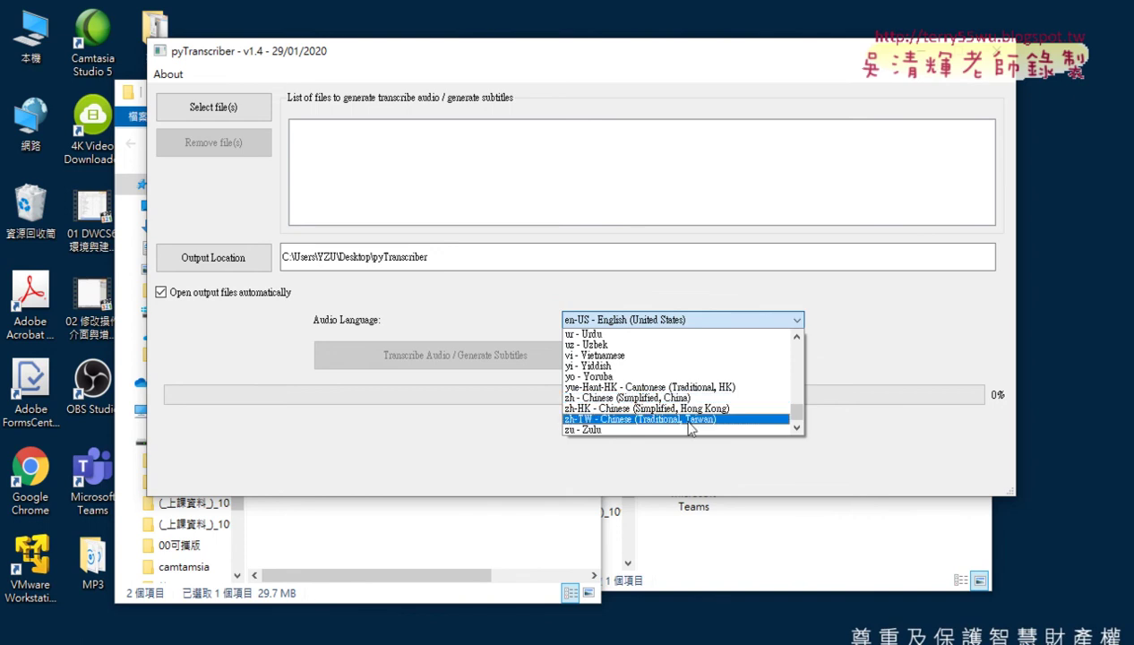
{"action": "left_click", "coordinate": [693, 419]}
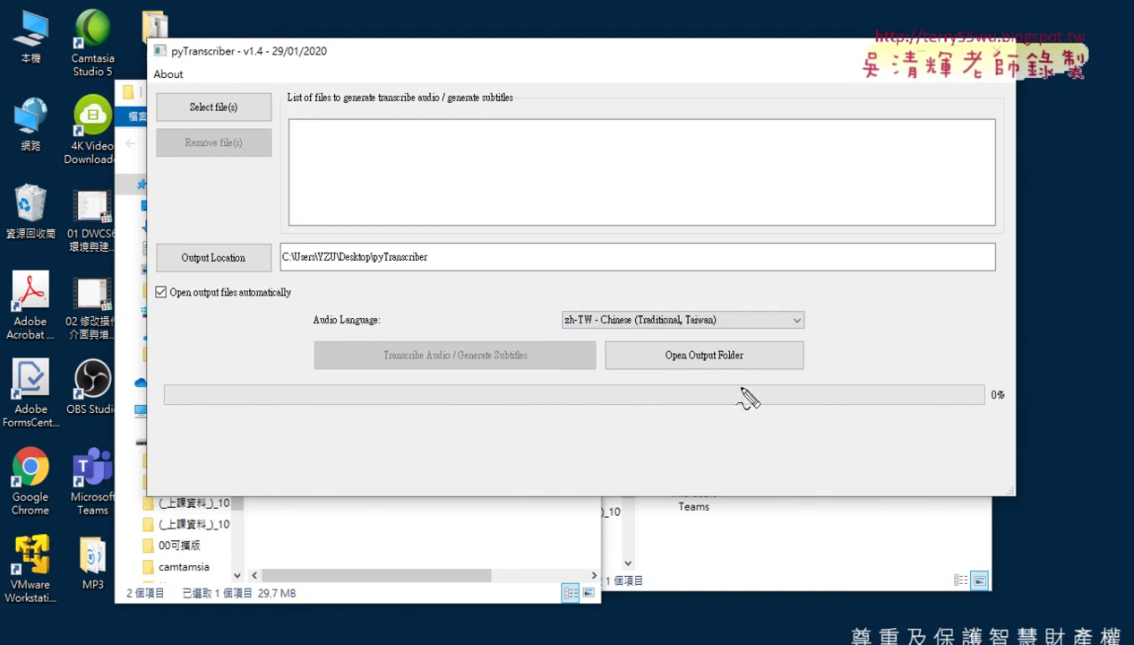
{"action": "mouse_move", "coordinate": [768, 335]}
{"action": "left_mouse_down"}
{"action": "mouse_move", "coordinate": [584, 325]}
{"action": "mouse_move", "coordinate": [750, 313]}
{"action": "mouse_move", "coordinate": [680, 337]}
{"action": "left_mouse_up"}
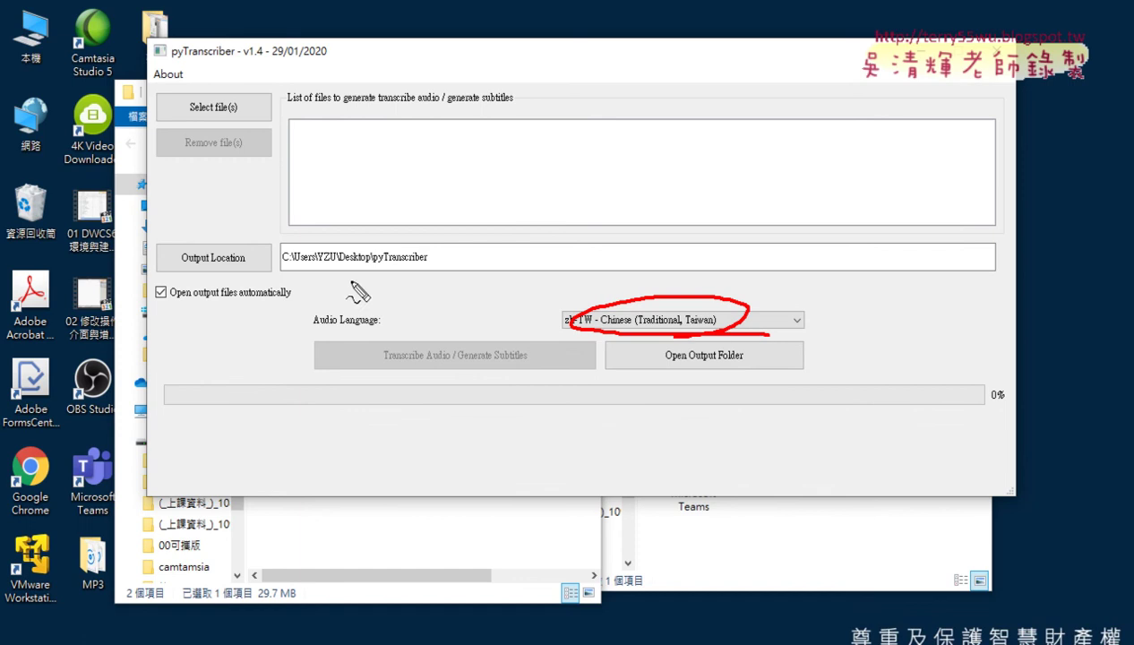
{"action": "mouse_move", "coordinate": [248, 115]}
{"action": "left_mouse_down"}
{"action": "mouse_move", "coordinate": [164, 112]}
{"action": "mouse_move", "coordinate": [212, 87]}
{"action": "mouse_move", "coordinate": [271, 118]}
{"action": "left_mouse_up"}
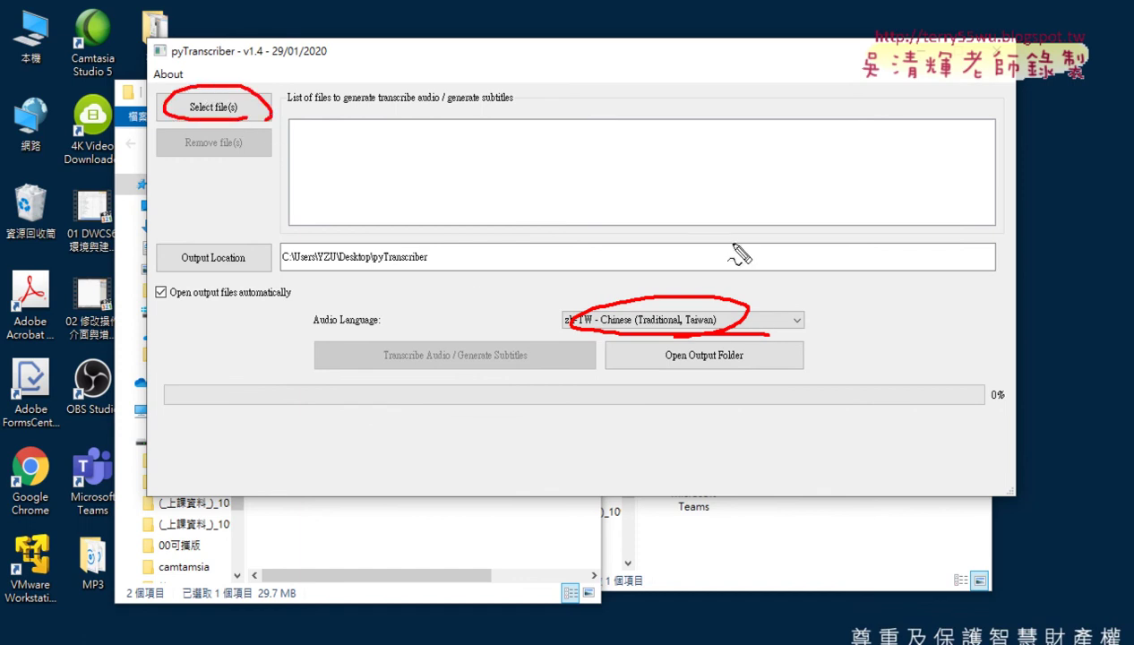
{"action": "mouse_move", "coordinate": [724, 232]}
{"action": "left_mouse_down"}
{"action": "mouse_move", "coordinate": [711, 289]}
{"action": "mouse_move", "coordinate": [744, 289]}
{"action": "left_mouse_up"}
{"action": "mouse_move", "coordinate": [280, 63]}
{"action": "left_mouse_down"}
{"action": "mouse_move", "coordinate": [309, 90]}
{"action": "mouse_move", "coordinate": [345, 90]}
{"action": "left_mouse_up"}
{"action": "key", "text": "Escape"}
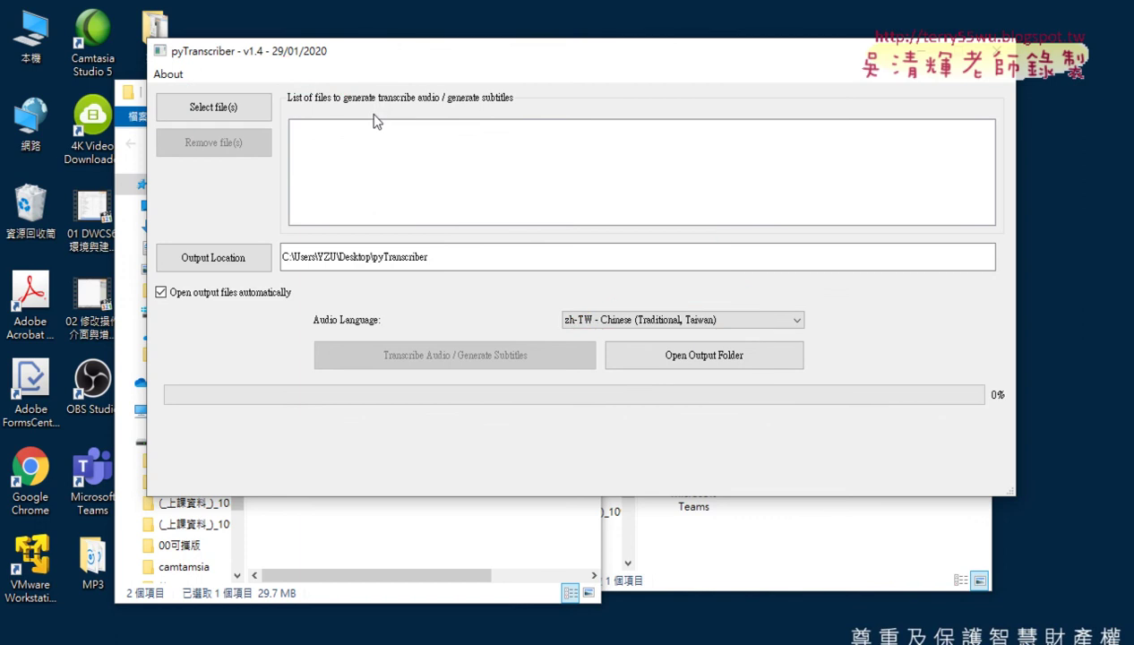
Step: Add all.mp4 from the desktop folder 剪輯 to the list of files to transcribe
{"action": "left_click", "coordinate": [240, 107]}
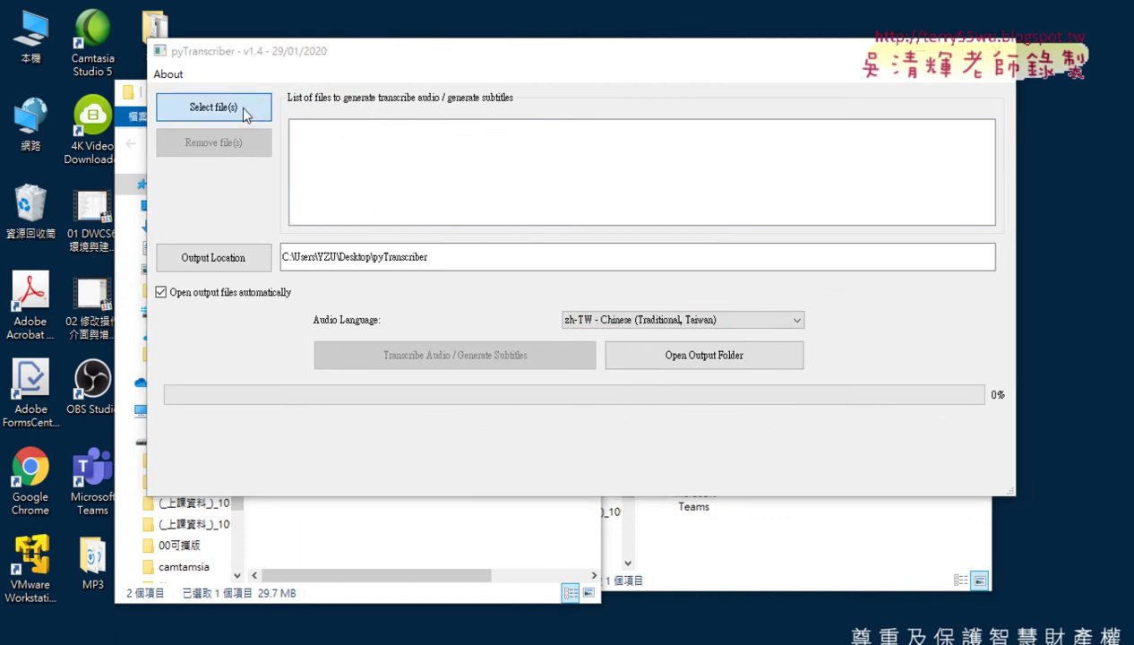
{"action": "left_click_drag", "start_coordinate": [320, 86], "coordinate": [622, 94]}
{"action": "left_click", "coordinate": [502, 207]}
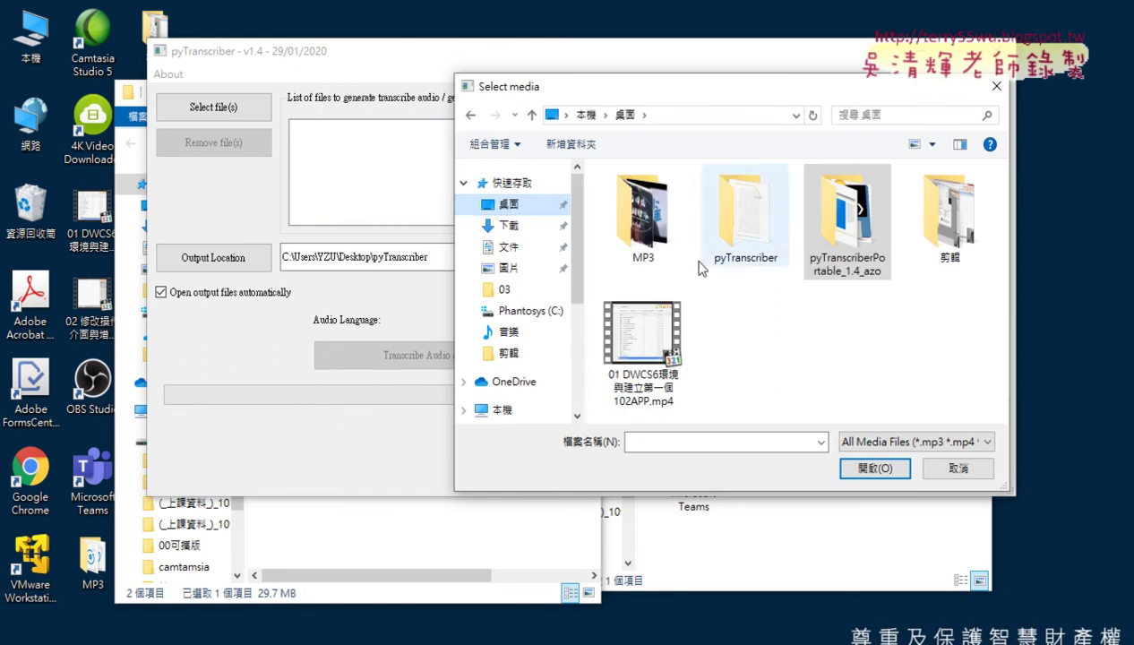
{"action": "double_click", "coordinate": [947, 211]}
{"action": "left_click", "coordinate": [942, 213]}
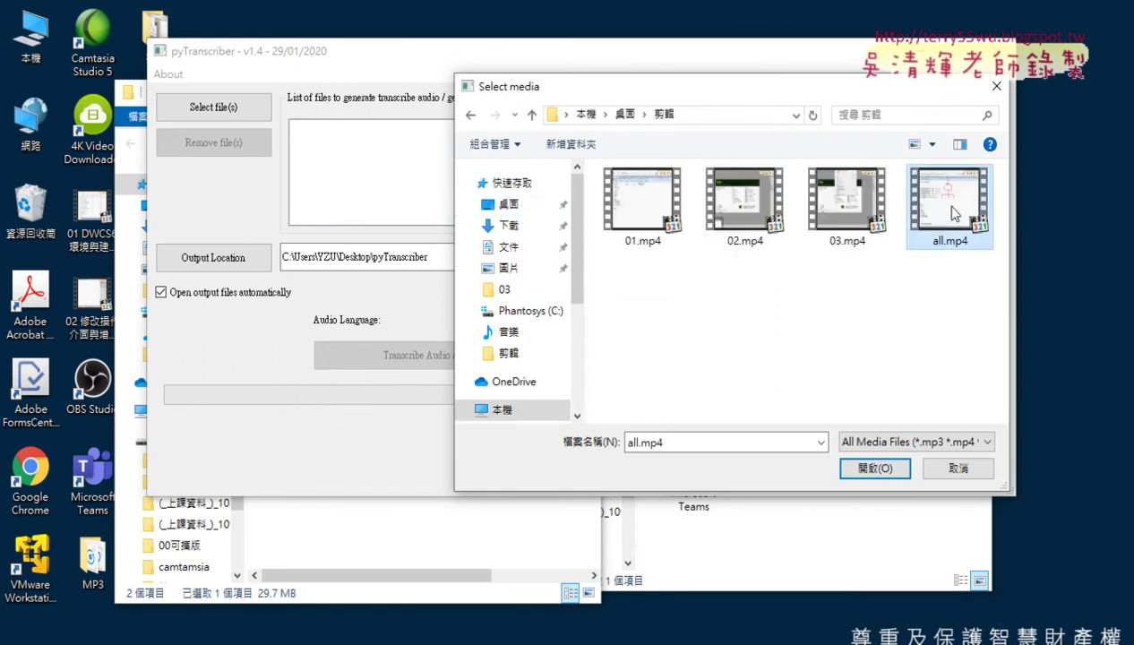
{"action": "left_click", "coordinate": [874, 467]}
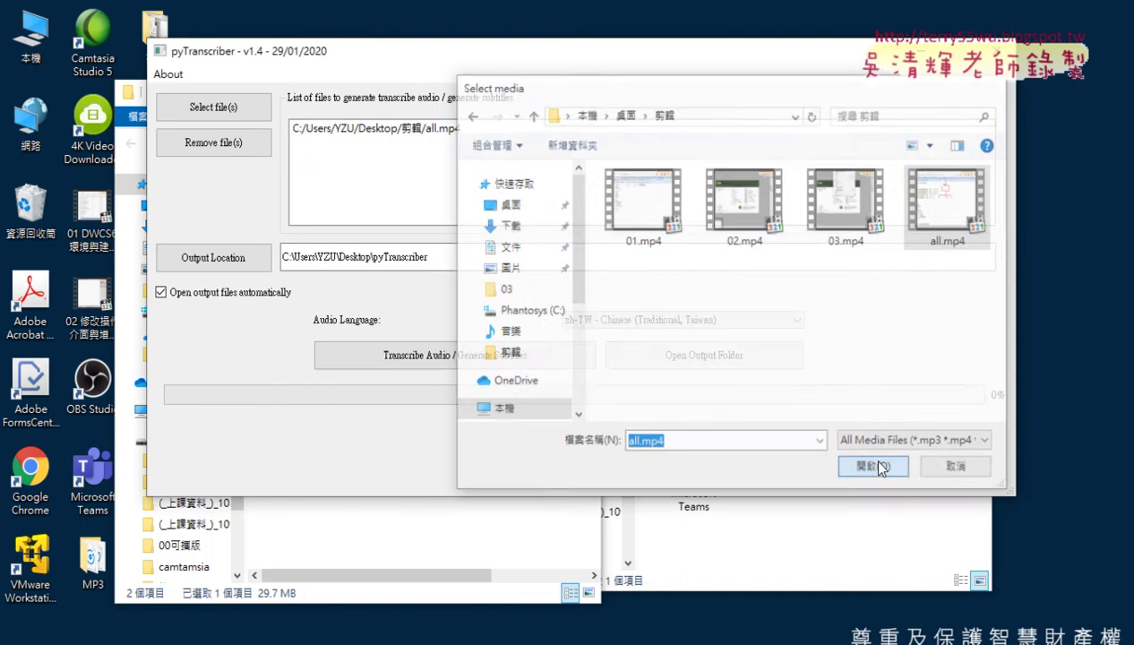
Step: Set the output location for the transcription of all.mp4 to the desktop folder 剪輯
{"action": "left_click", "coordinate": [418, 134]}
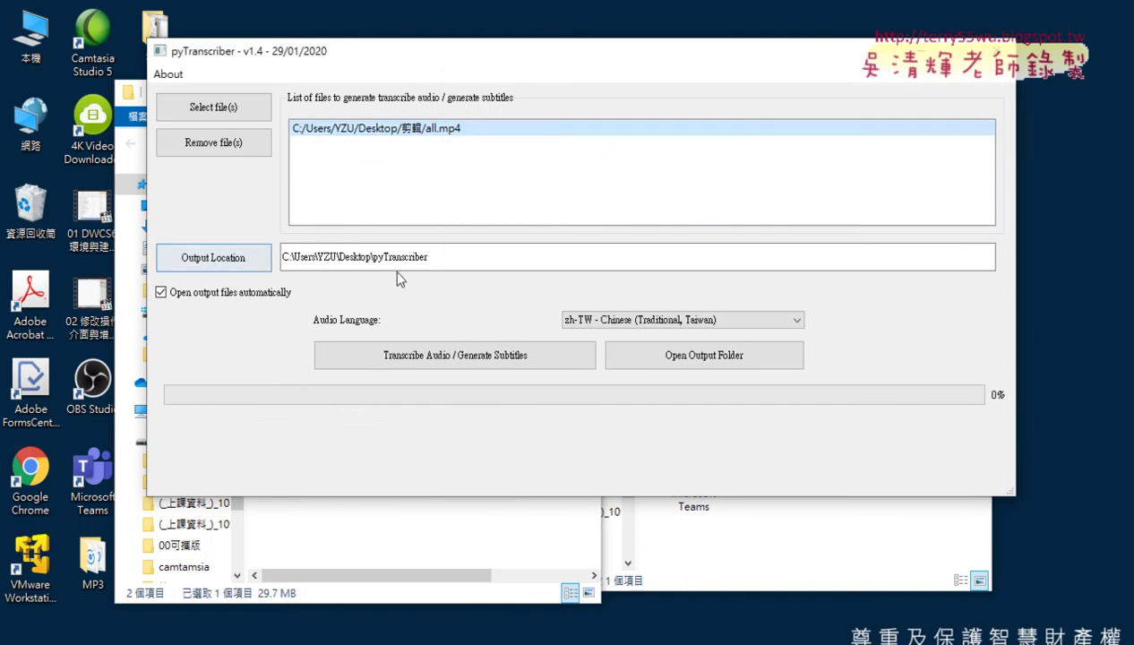
{"action": "left_click", "coordinate": [256, 259]}
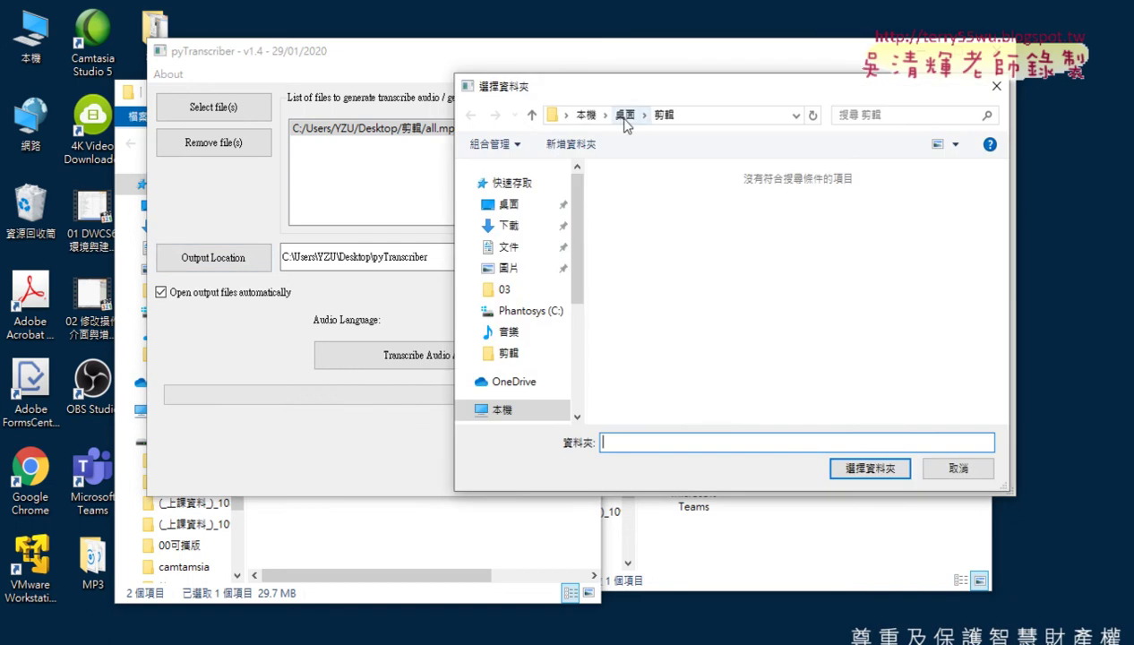
{"action": "left_click", "coordinate": [865, 468]}
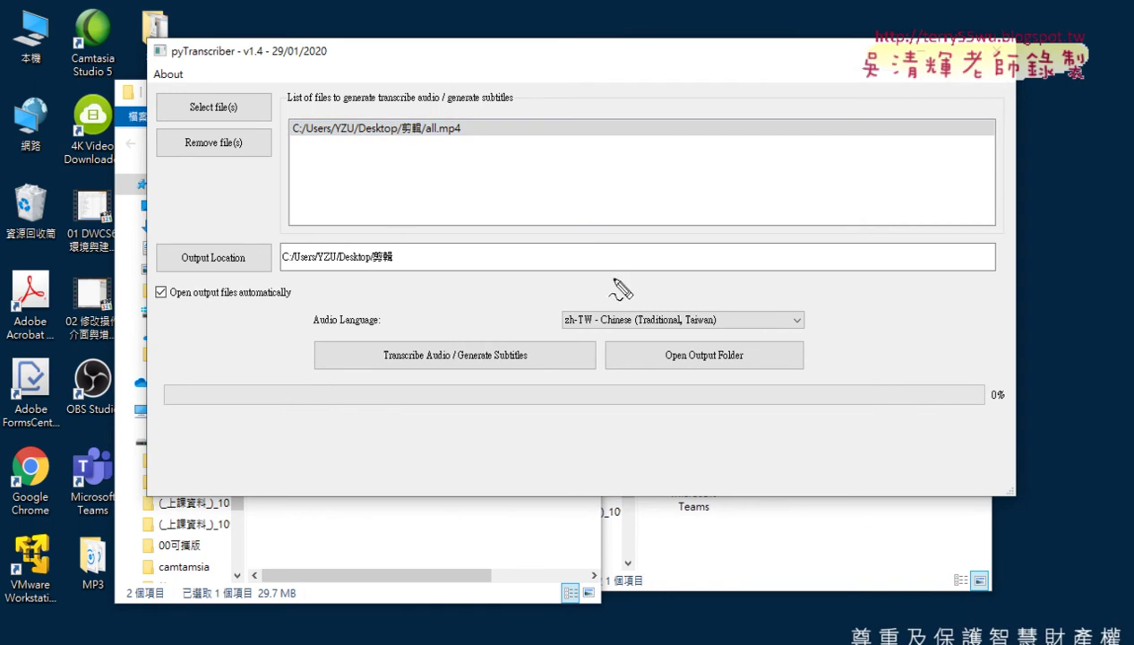
{"action": "mouse_move", "coordinate": [686, 272]}
{"action": "left_mouse_down"}
{"action": "mouse_move", "coordinate": [677, 302]}
{"action": "mouse_move", "coordinate": [709, 305]}
{"action": "mouse_move", "coordinate": [704, 334]}
{"action": "mouse_move", "coordinate": [716, 332]}
{"action": "left_mouse_up"}
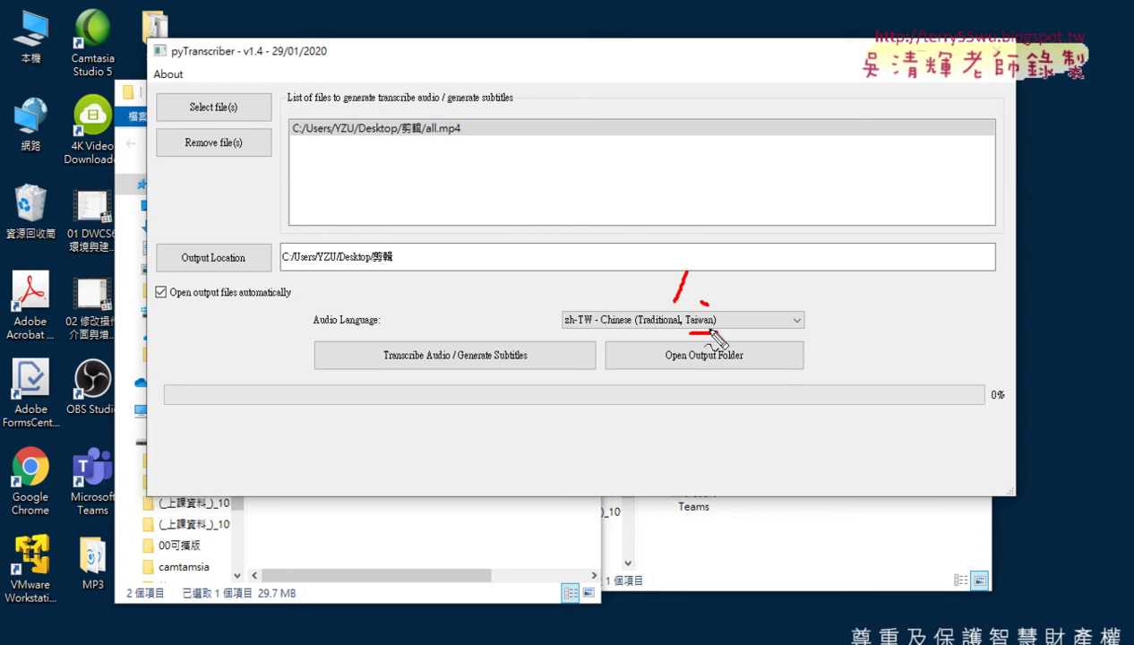
{"action": "mouse_move", "coordinate": [235, 70]}
{"action": "left_mouse_down"}
{"action": "mouse_move", "coordinate": [236, 96]}
{"action": "mouse_move", "coordinate": [279, 101]}
{"action": "left_mouse_up"}
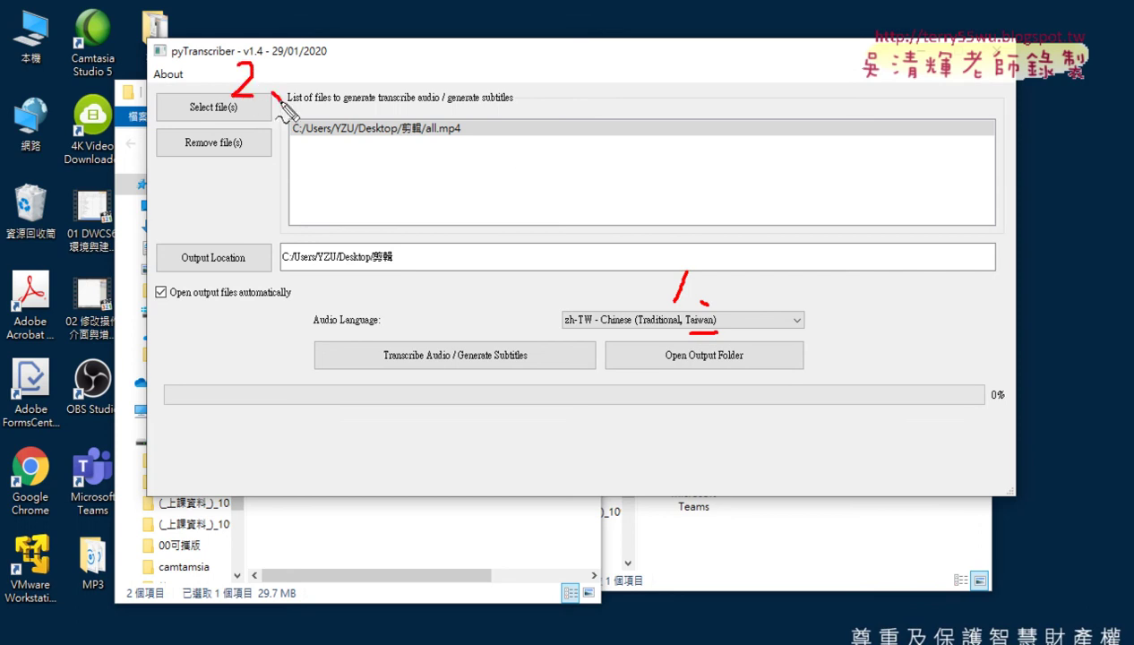
{"action": "mouse_move", "coordinate": [205, 220]}
{"action": "left_mouse_down"}
{"action": "mouse_move", "coordinate": [225, 231]}
{"action": "mouse_move", "coordinate": [206, 245]}
{"action": "mouse_move", "coordinate": [242, 249]}
{"action": "mouse_move", "coordinate": [244, 264]}
{"action": "mouse_move", "coordinate": [399, 265]}
{"action": "left_mouse_up"}
{"action": "left_click_drag", "start_coordinate": [407, 125], "coordinate": [421, 134]}
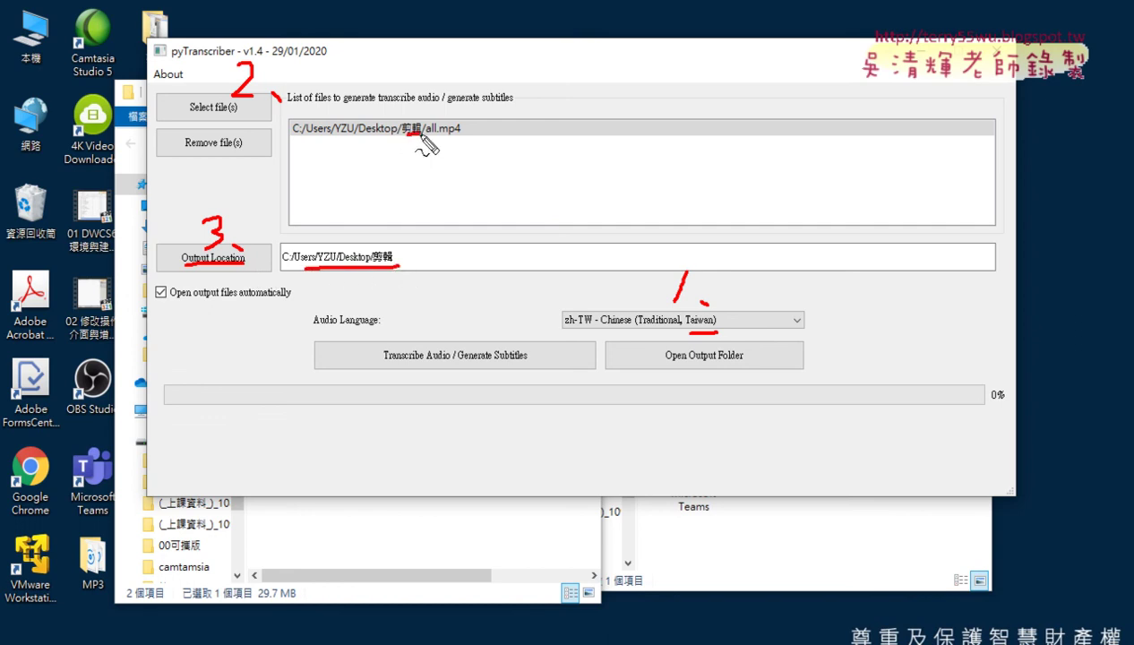
{"action": "mouse_move", "coordinate": [453, 292]}
{"action": "left_mouse_down"}
{"action": "mouse_move", "coordinate": [409, 326]}
{"action": "mouse_move", "coordinate": [461, 321]}
{"action": "mouse_move", "coordinate": [442, 336]}
{"action": "left_mouse_up"}
{"action": "left_click_drag", "start_coordinate": [385, 362], "coordinate": [424, 363]}
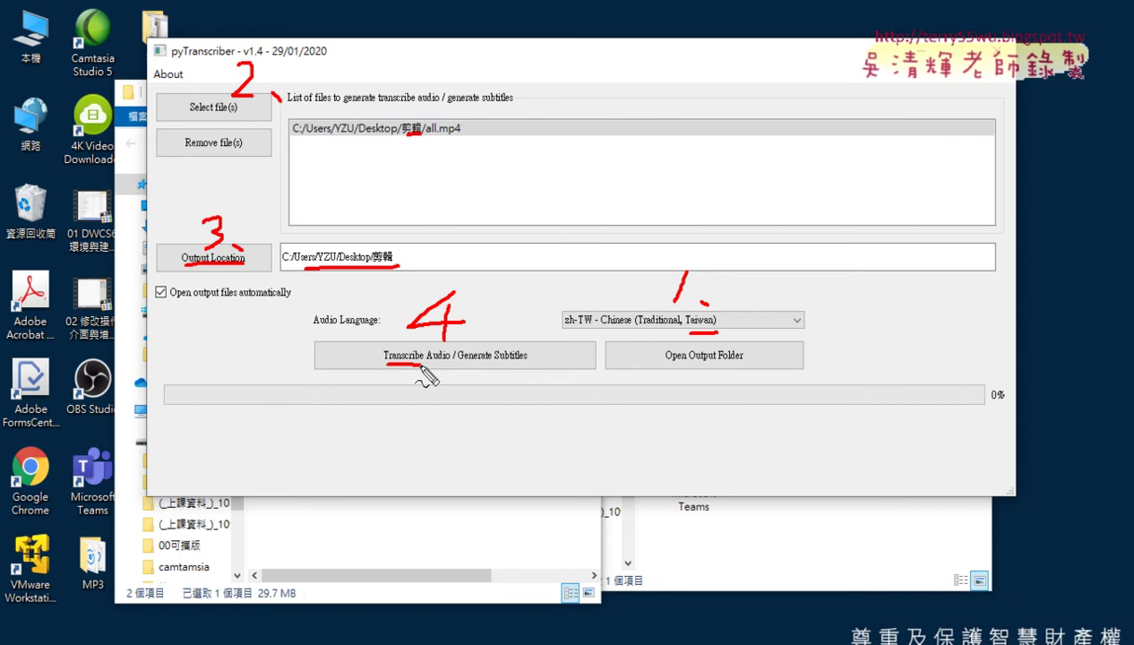
{"action": "key", "text": "Escape"}
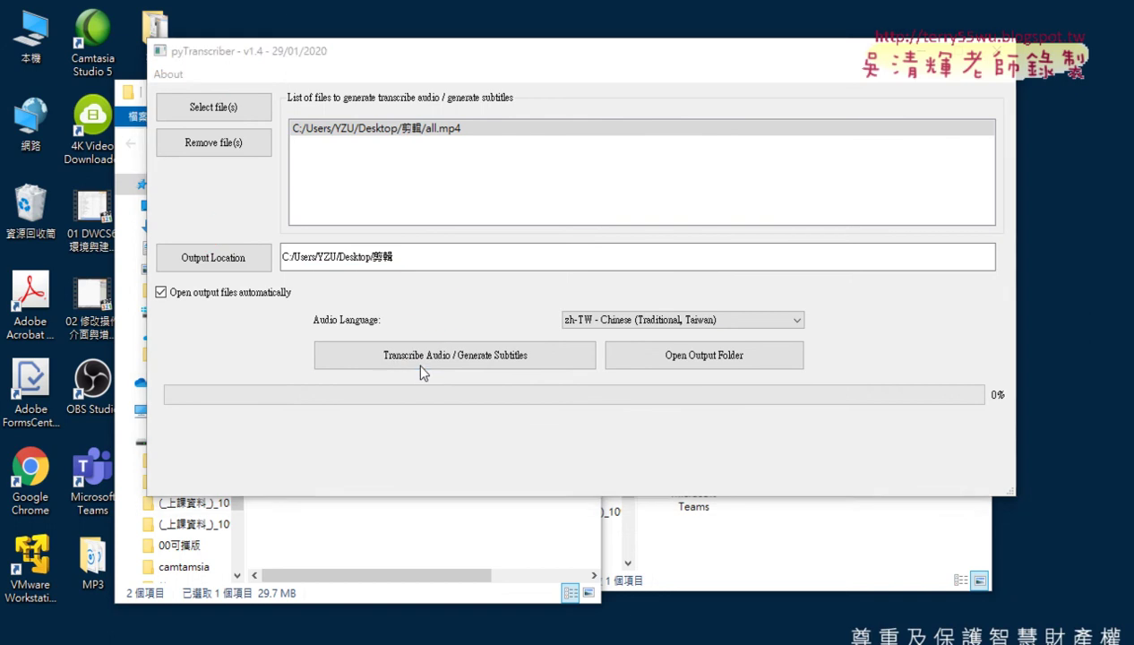
Step: Transcribe all.mp4 to generate its subtitles, and dismiss the prompt for choosing an app for .srt files
{"action": "left_click", "coordinate": [477, 358]}
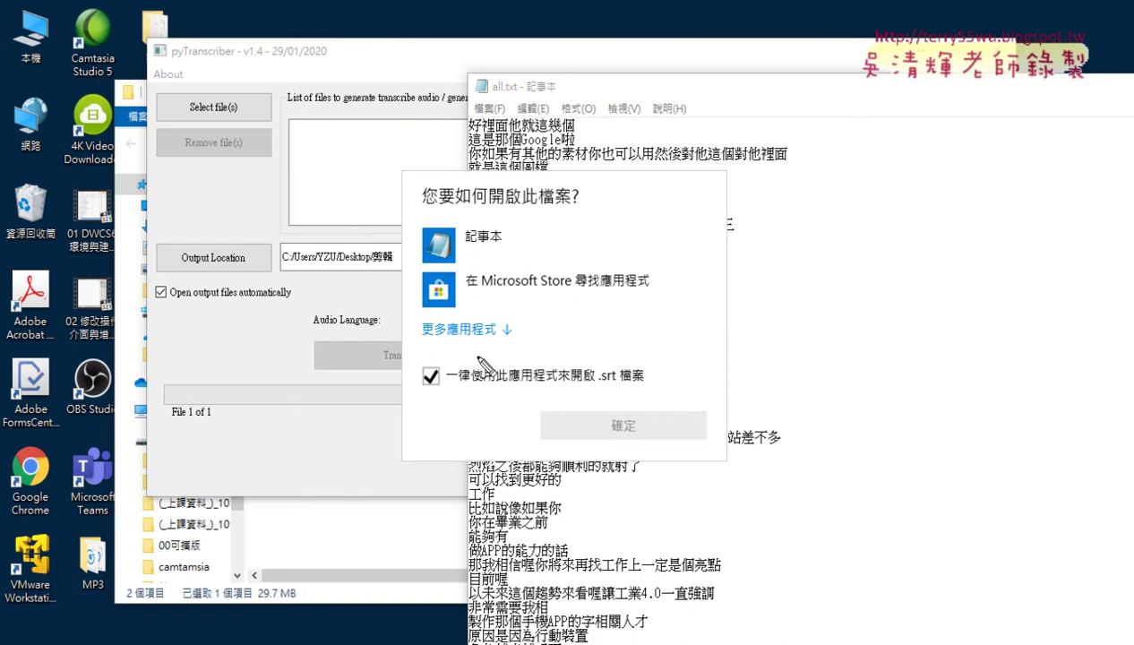
{"action": "left_click_drag", "start_coordinate": [598, 383], "coordinate": [631, 386]}
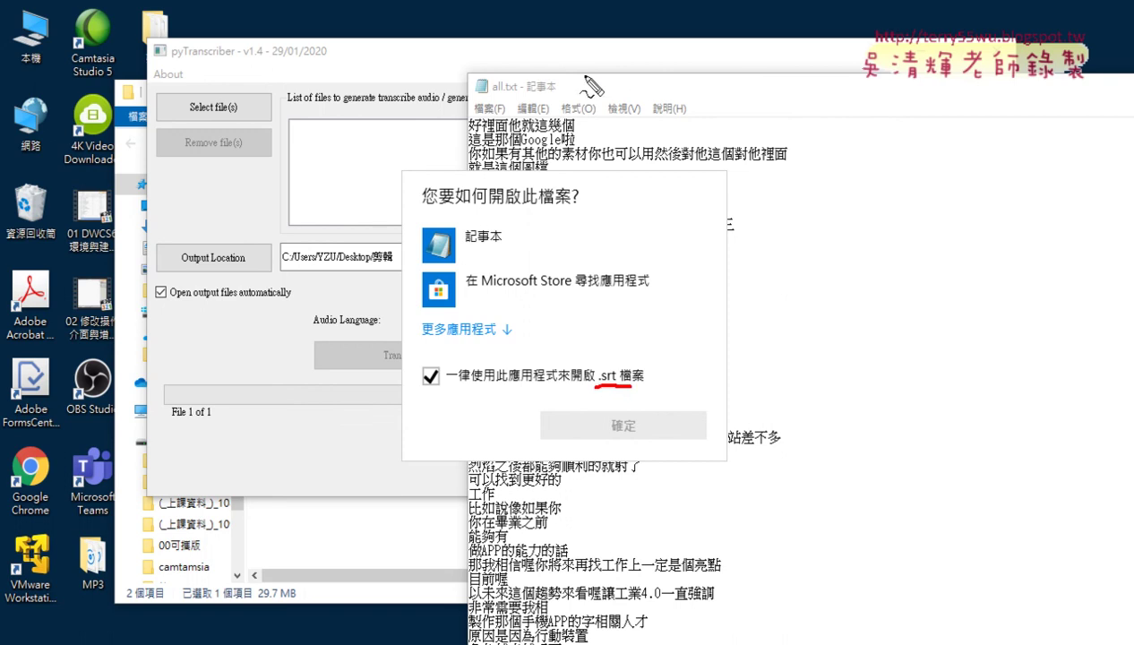
{"action": "left_click_drag", "start_coordinate": [518, 76], "coordinate": [539, 104]}
{"action": "left_click_drag", "start_coordinate": [538, 76], "coordinate": [519, 104]}
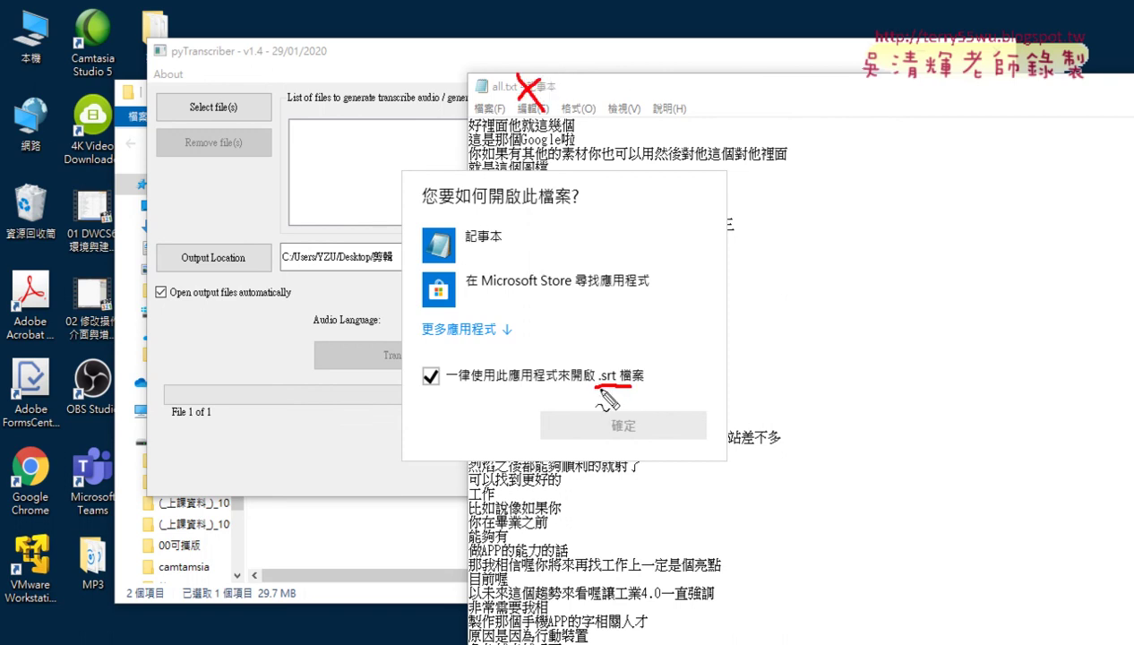
{"action": "left_click_drag", "start_coordinate": [598, 387], "coordinate": [632, 385]}
{"action": "key", "text": "Escape"}
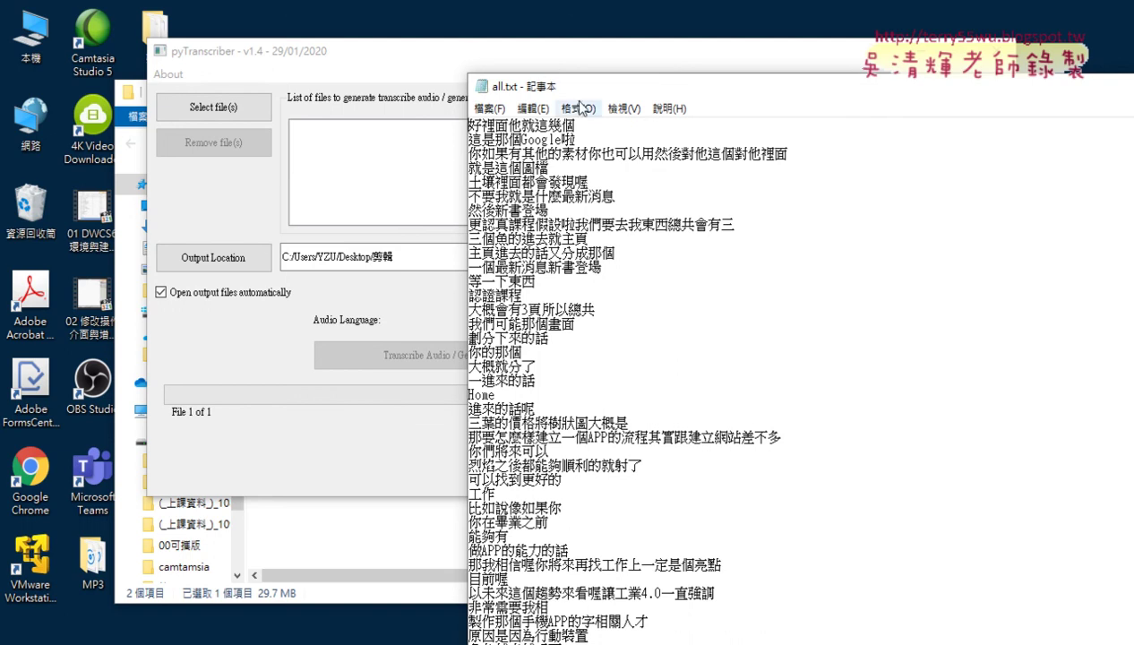
Step: Close the all.txt transcript and pyTranscriber, and move the pyTranscriberPortable folder window aside
{"action": "left_click_drag", "start_coordinate": [580, 92], "coordinate": [179, 85]}
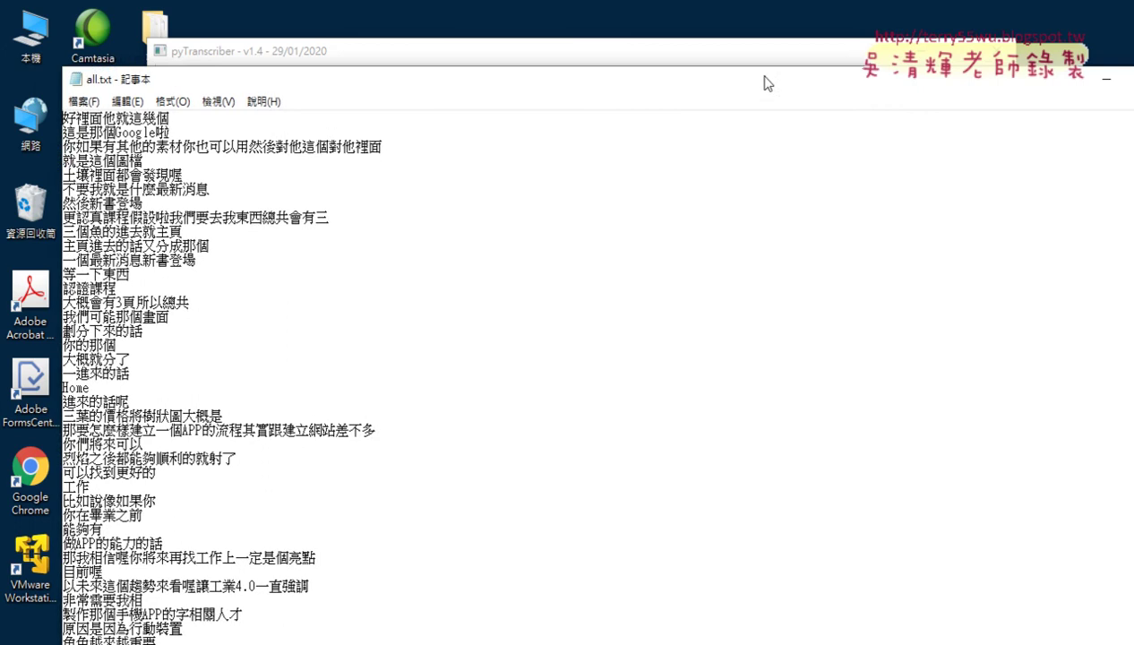
{"action": "left_click_drag", "start_coordinate": [757, 79], "coordinate": [667, 88]}
{"action": "left_click", "coordinate": [1070, 87]}
{"action": "left_click", "coordinate": [996, 51]}
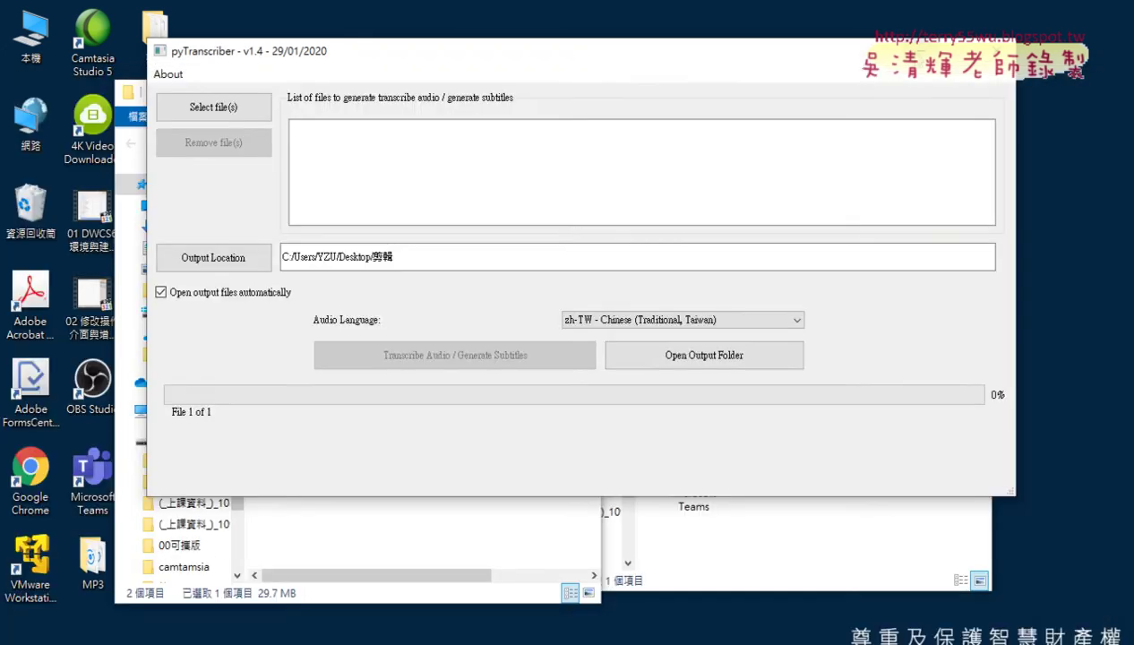
{"action": "left_click_drag", "start_coordinate": [408, 95], "coordinate": [645, 84]}
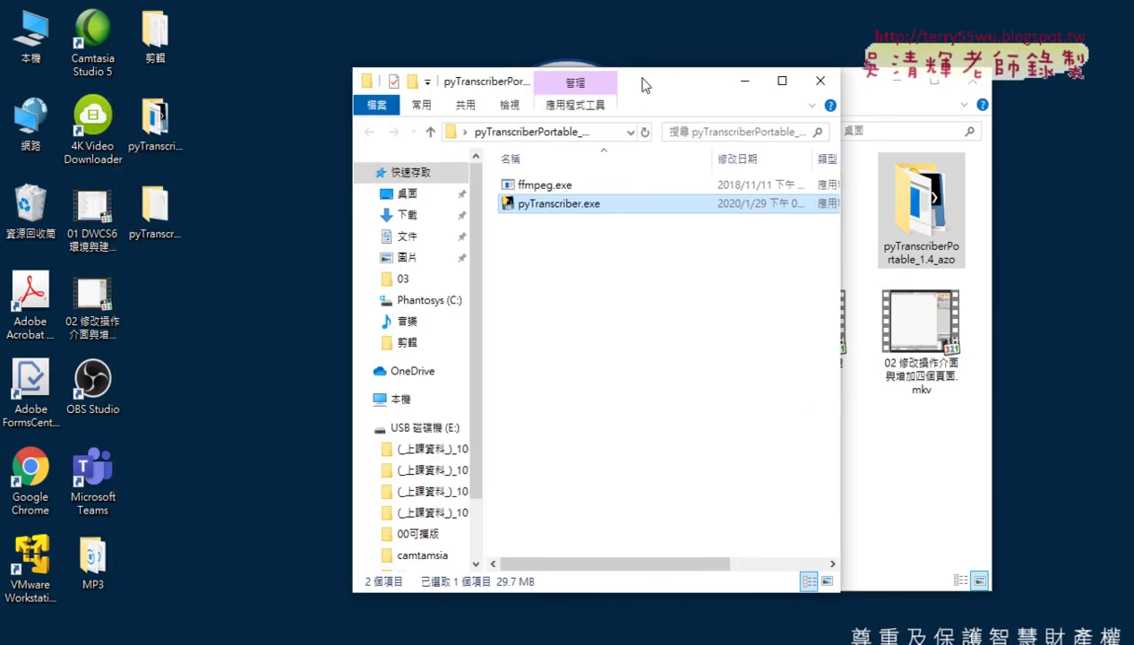
Step: Open the desktop folder 剪輯 and delete all.txt from it
{"action": "double_click", "coordinate": [155, 36]}
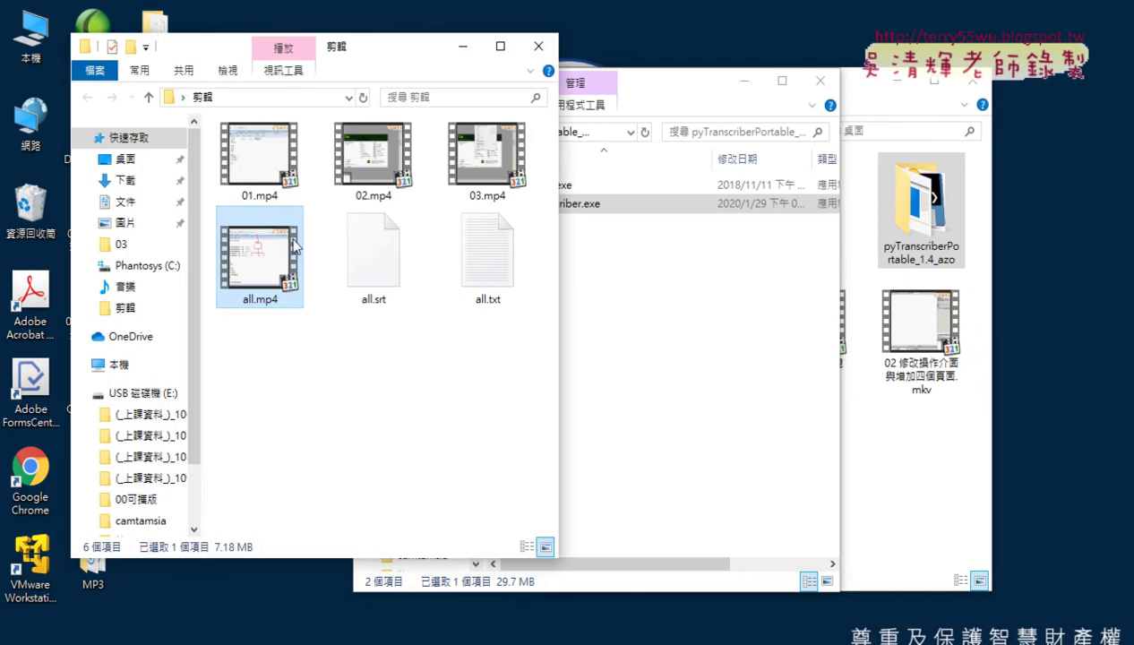
{"action": "left_click_drag", "start_coordinate": [367, 340], "coordinate": [529, 242]}
{"action": "left_click", "coordinate": [494, 254]}
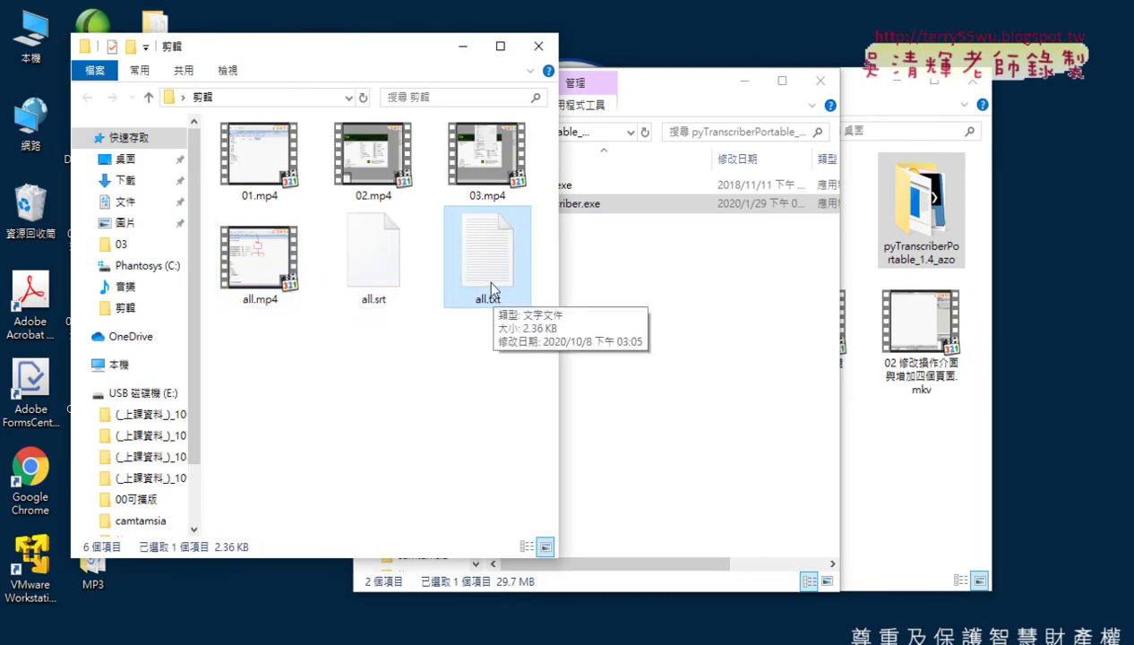
{"action": "right_click", "coordinate": [483, 258]}
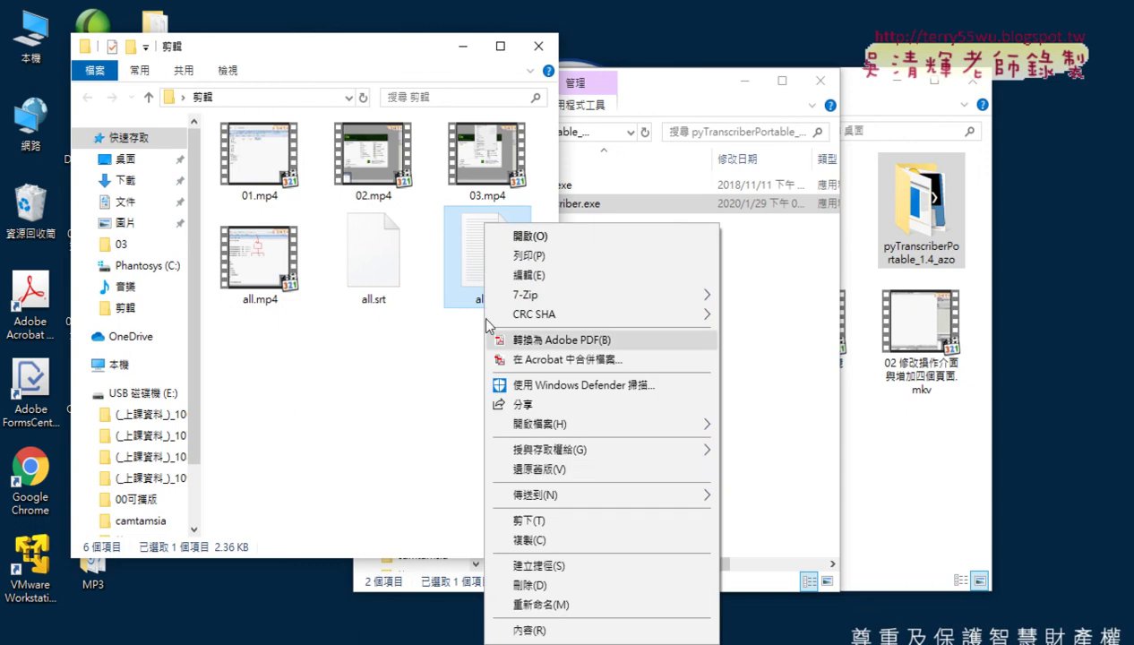
{"action": "left_click", "coordinate": [535, 586]}
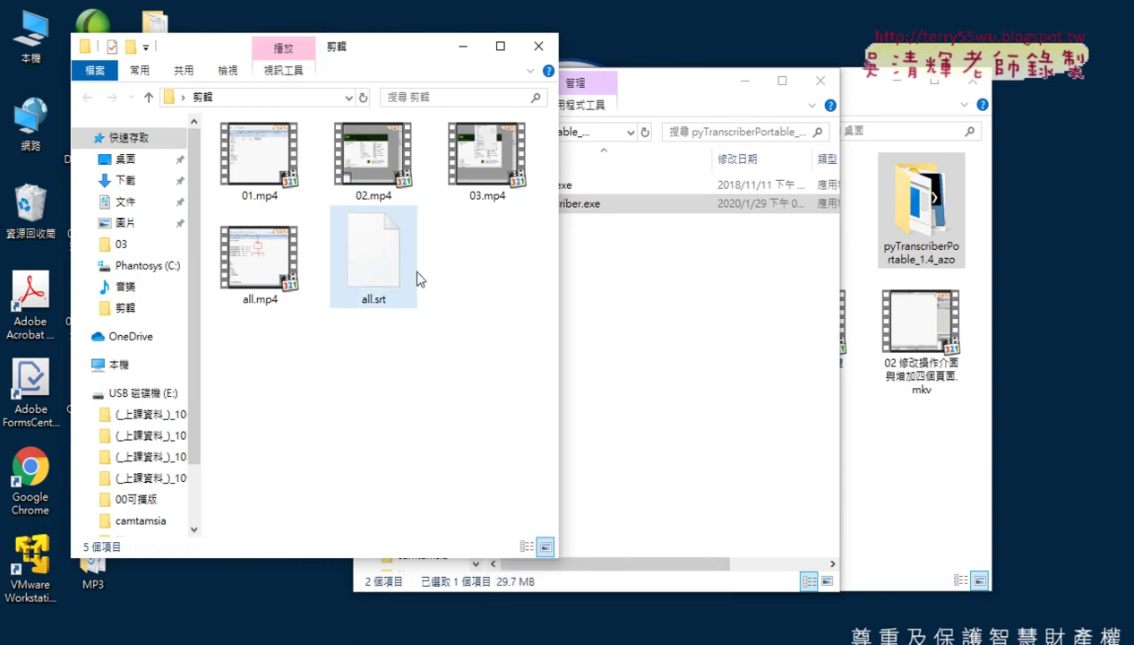
Step: Open all.srt with 記事本 (Notepad) as the default app for .srt files, and move its window fully into view
{"action": "double_click", "coordinate": [377, 261]}
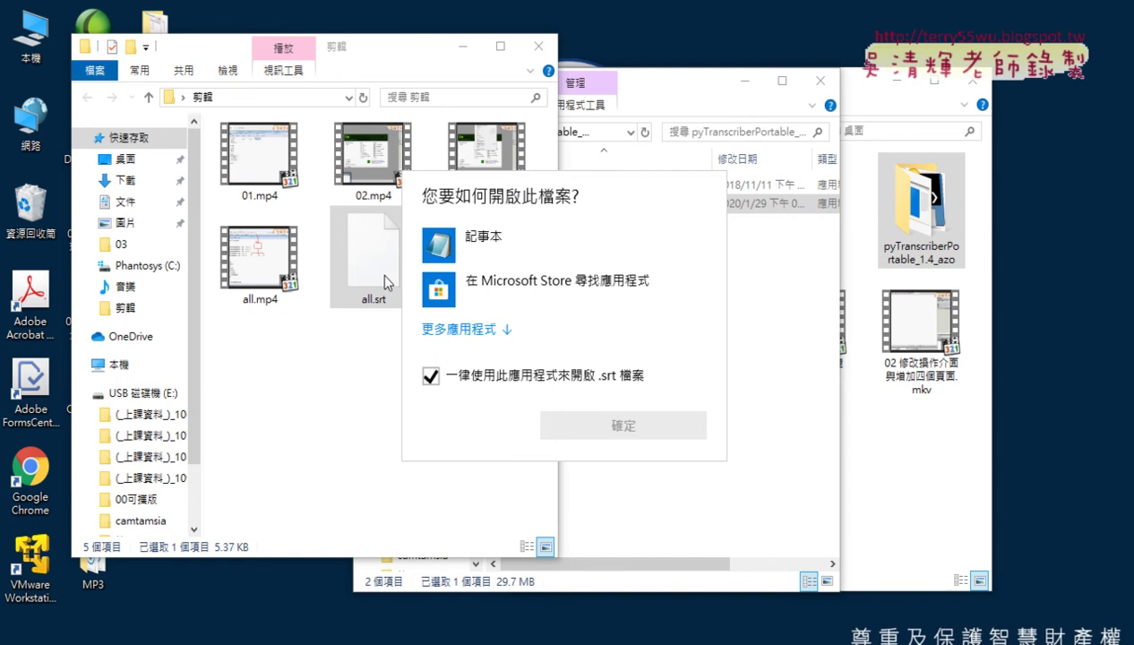
{"action": "left_click", "coordinate": [495, 251]}
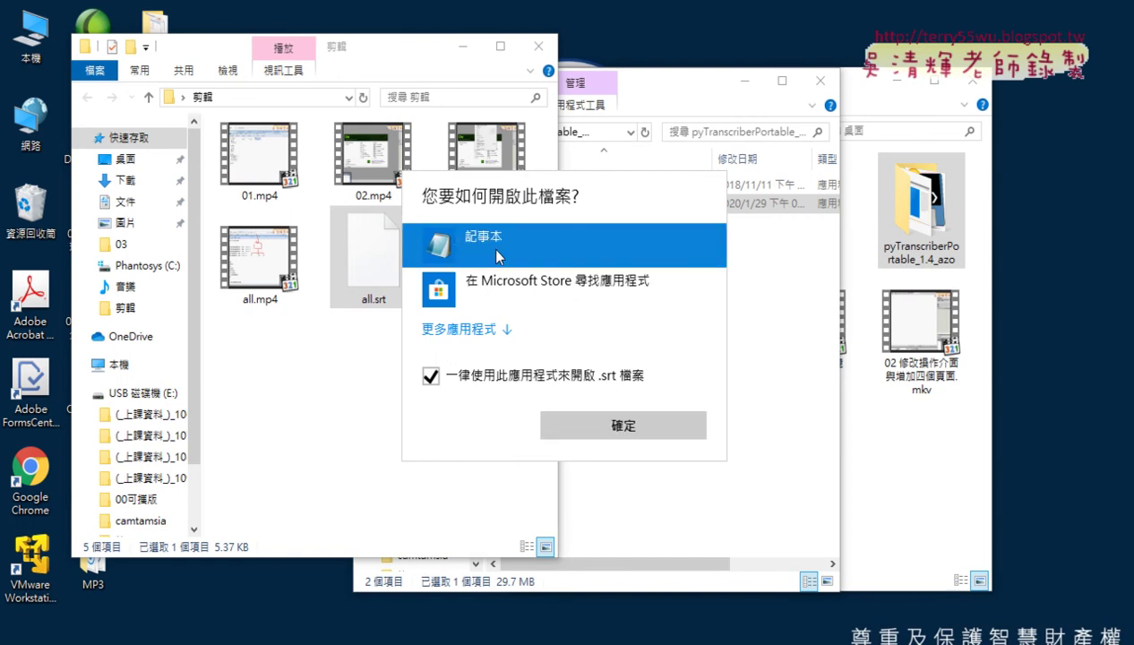
{"action": "left_click", "coordinate": [663, 427]}
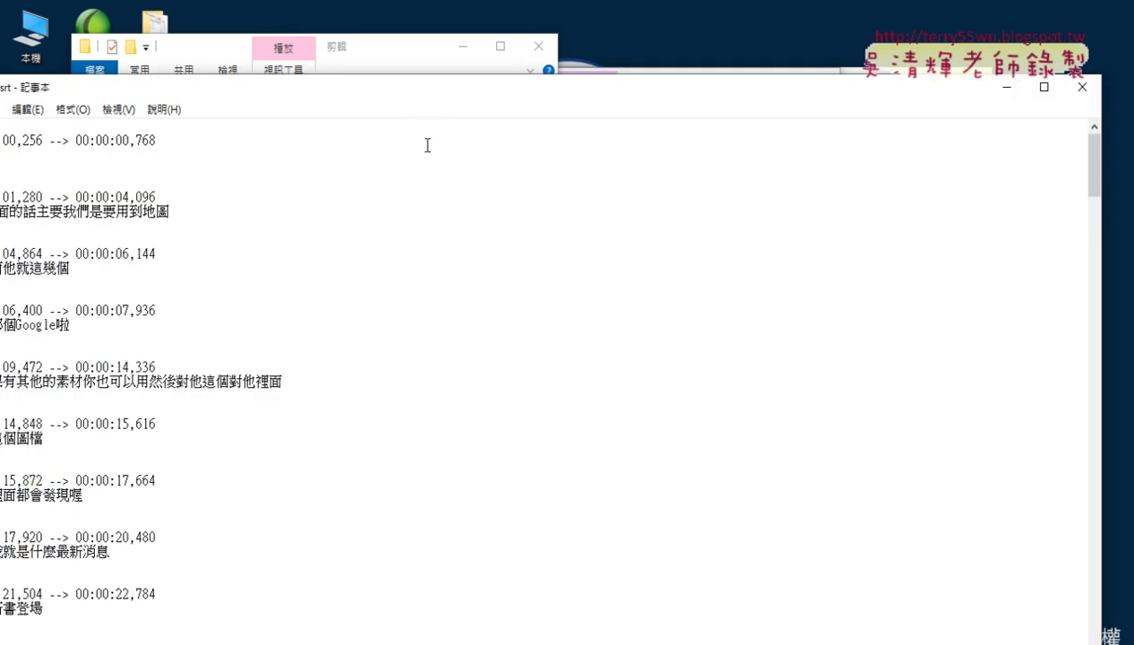
{"action": "left_click_drag", "start_coordinate": [419, 94], "coordinate": [791, 51]}
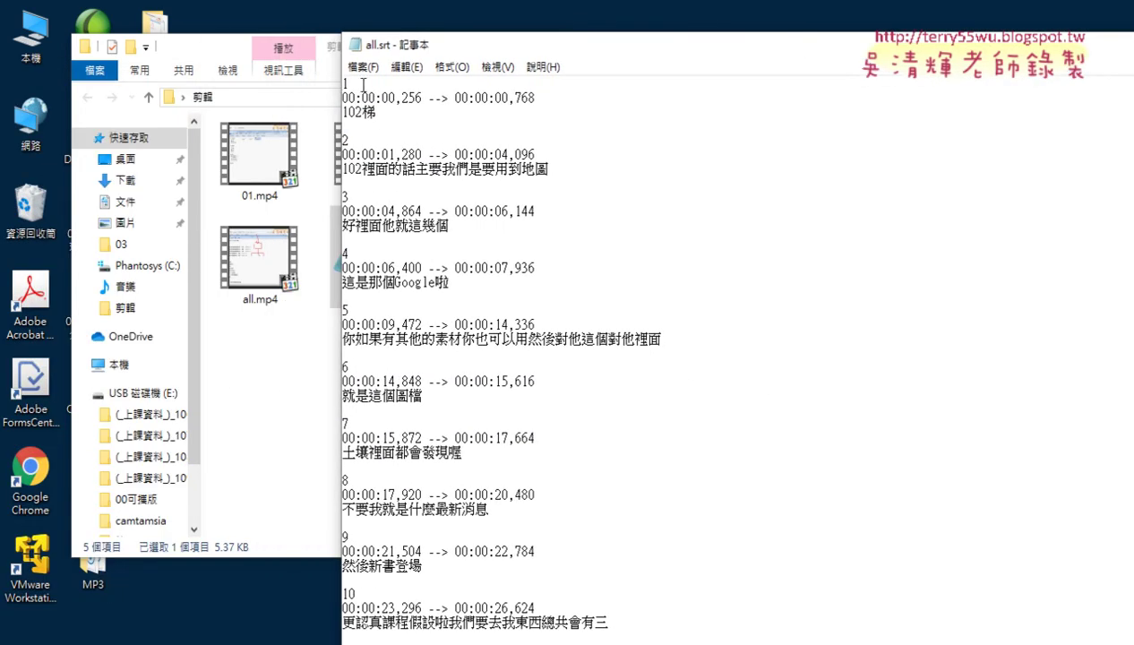
Step: Examine the numbering, time codes and text of the first subtitles in all.srt, and close the file
{"action": "left_click_drag", "start_coordinate": [363, 85], "coordinate": [335, 83]}
{"action": "left_click", "coordinate": [349, 148]}
{"action": "left_click_drag", "start_coordinate": [538, 97], "coordinate": [331, 107]}
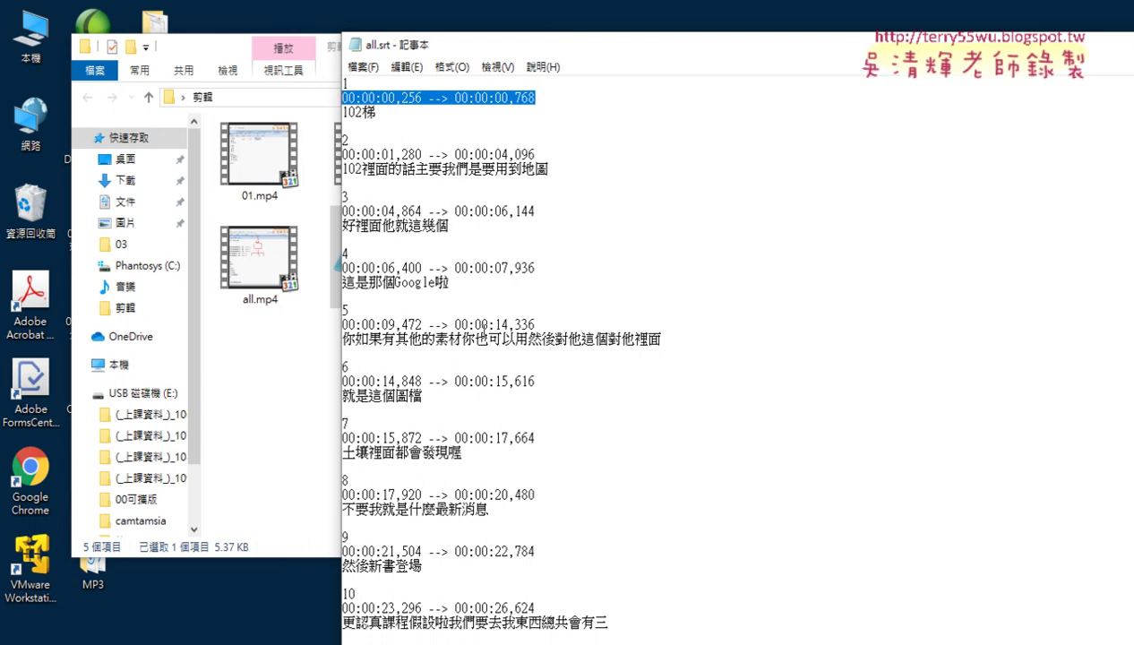
{"action": "scroll", "coordinate": [556, 392], "scroll_direction": "down", "scroll_amount": 1}
{"action": "scroll", "coordinate": [556, 395], "scroll_direction": "up", "scroll_amount": 1}
{"action": "left_click_drag", "start_coordinate": [396, 119], "coordinate": [364, 118]}
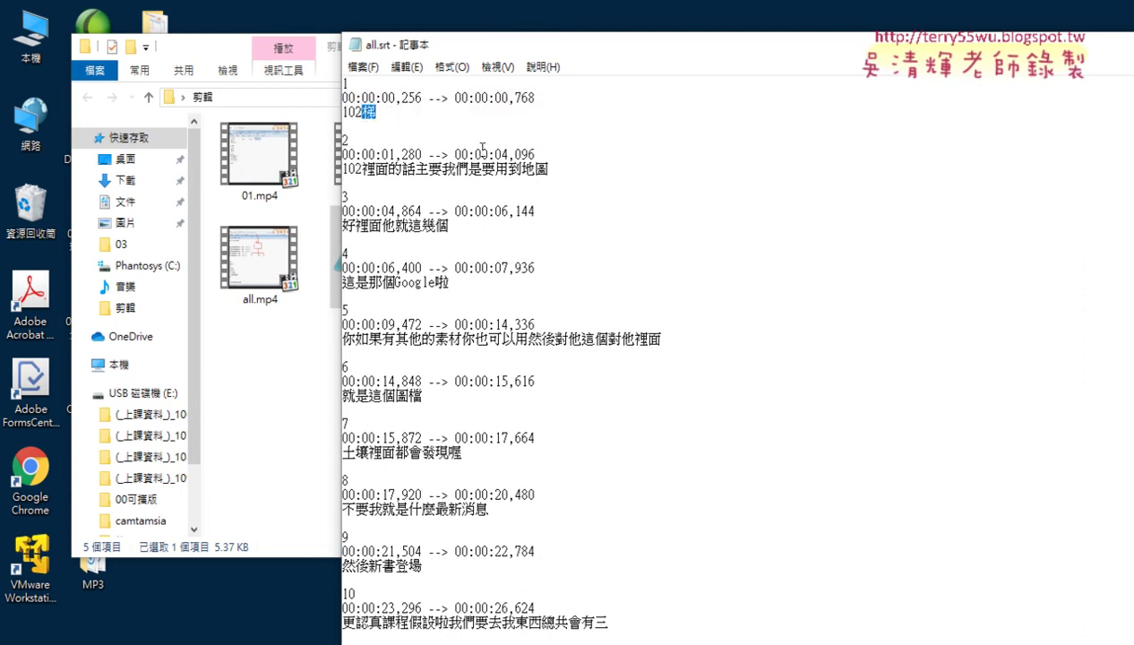
{"action": "double_click", "coordinate": [354, 47]}
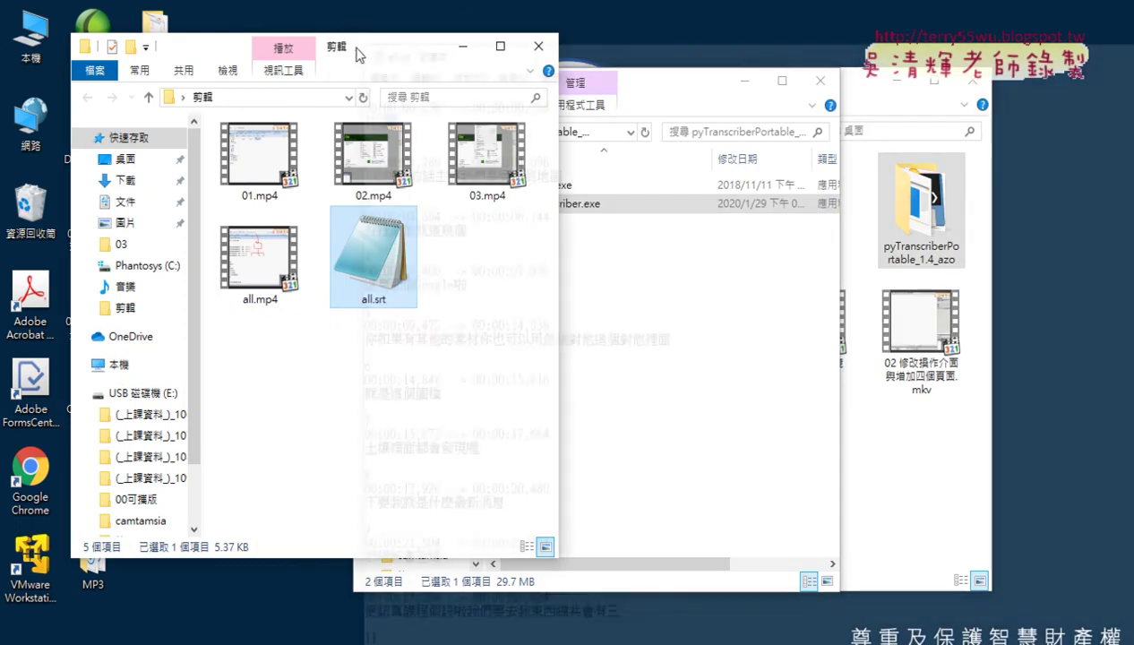
{"action": "left_click_drag", "start_coordinate": [381, 333], "coordinate": [235, 272]}
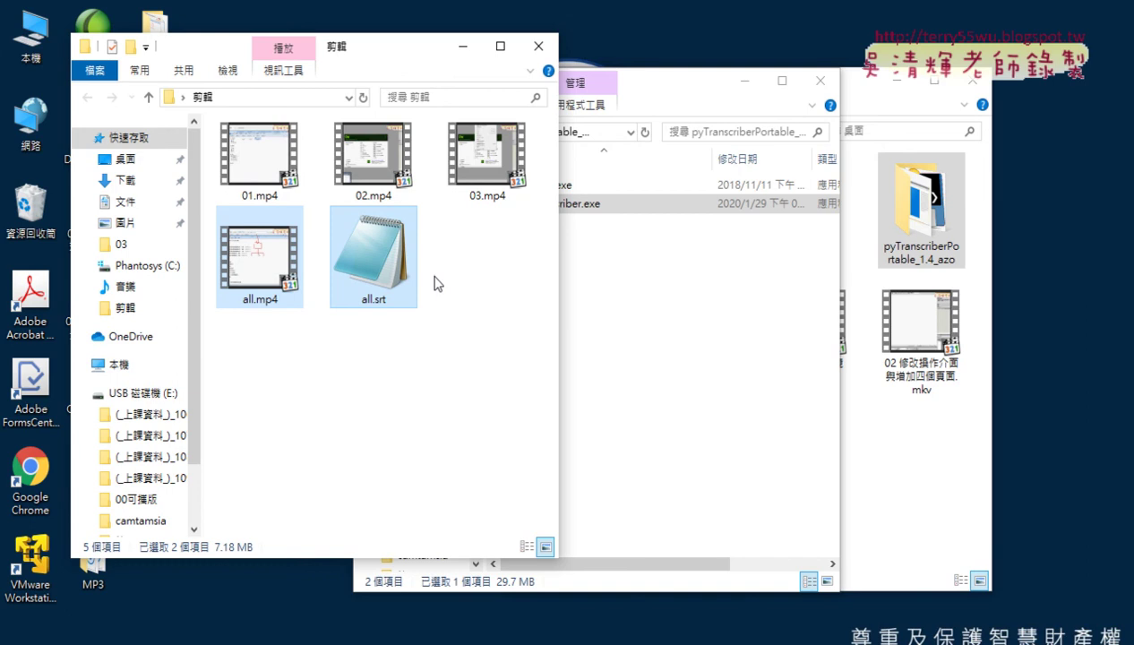
{"action": "left_click_drag", "start_coordinate": [256, 313], "coordinate": [240, 313]}
{"action": "left_click_drag", "start_coordinate": [359, 311], "coordinate": [376, 312]}
{"action": "mouse_move", "coordinate": [373, 216]}
{"action": "left_mouse_down"}
{"action": "mouse_move", "coordinate": [346, 193]}
{"action": "mouse_move", "coordinate": [275, 217]}
{"action": "mouse_move", "coordinate": [257, 248]}
{"action": "mouse_move", "coordinate": [282, 219]}
{"action": "left_mouse_up"}
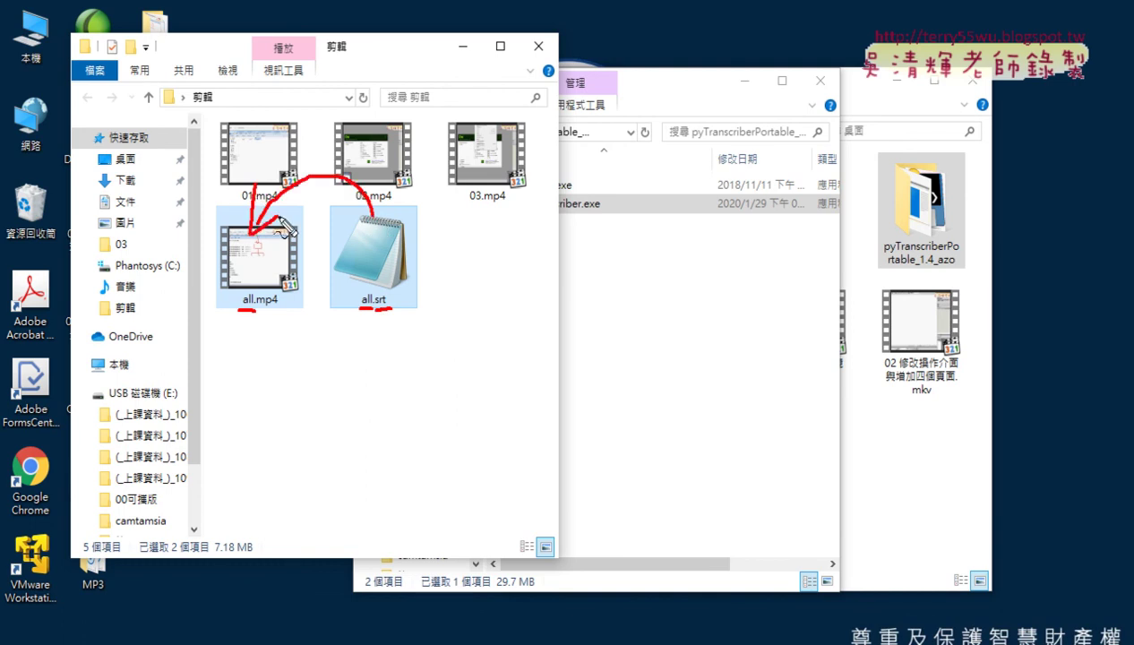
{"action": "key", "text": "Escape"}
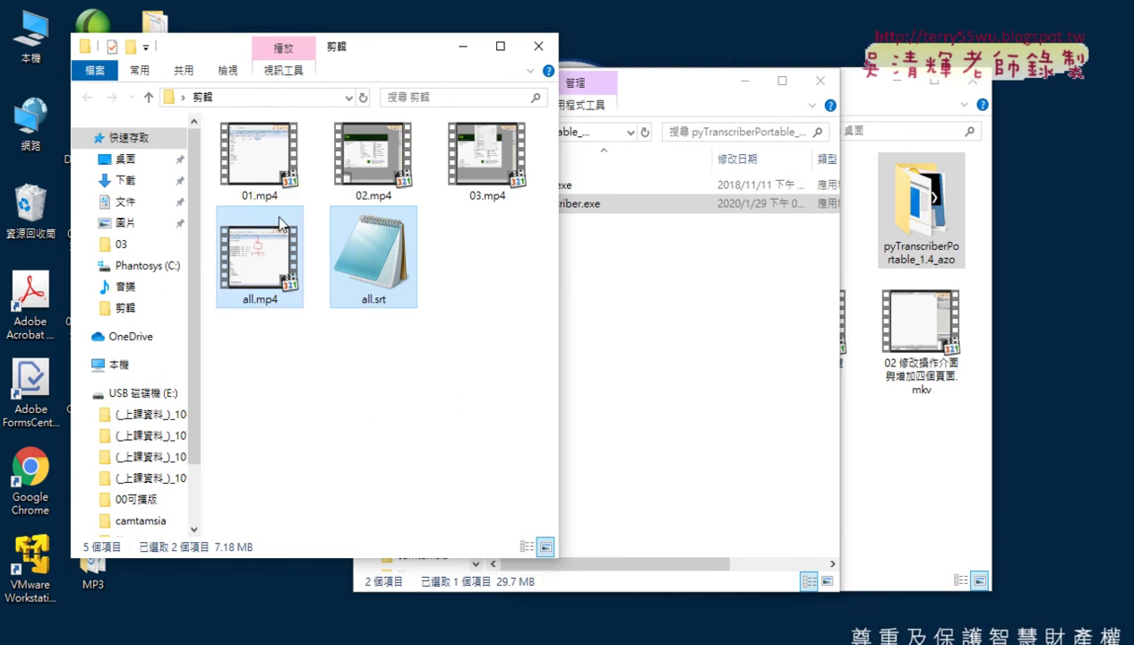
Step: Play all.mp4 in full screen to check its subtitles, and close the player
{"action": "double_click", "coordinate": [273, 264]}
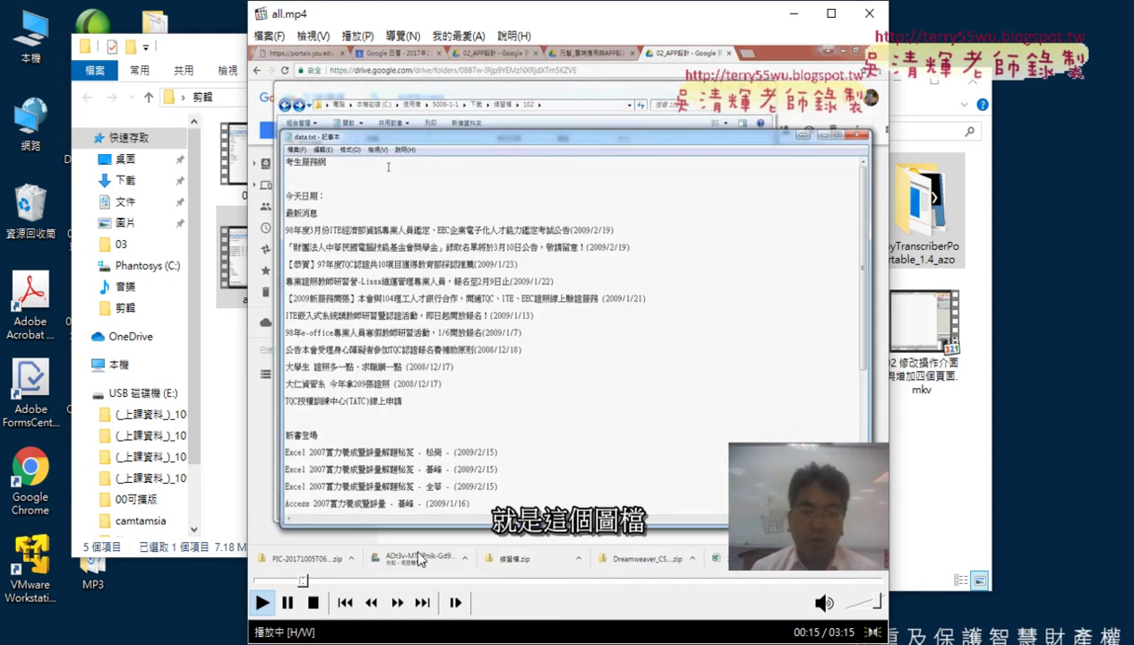
{"action": "double_click", "coordinate": [496, 522]}
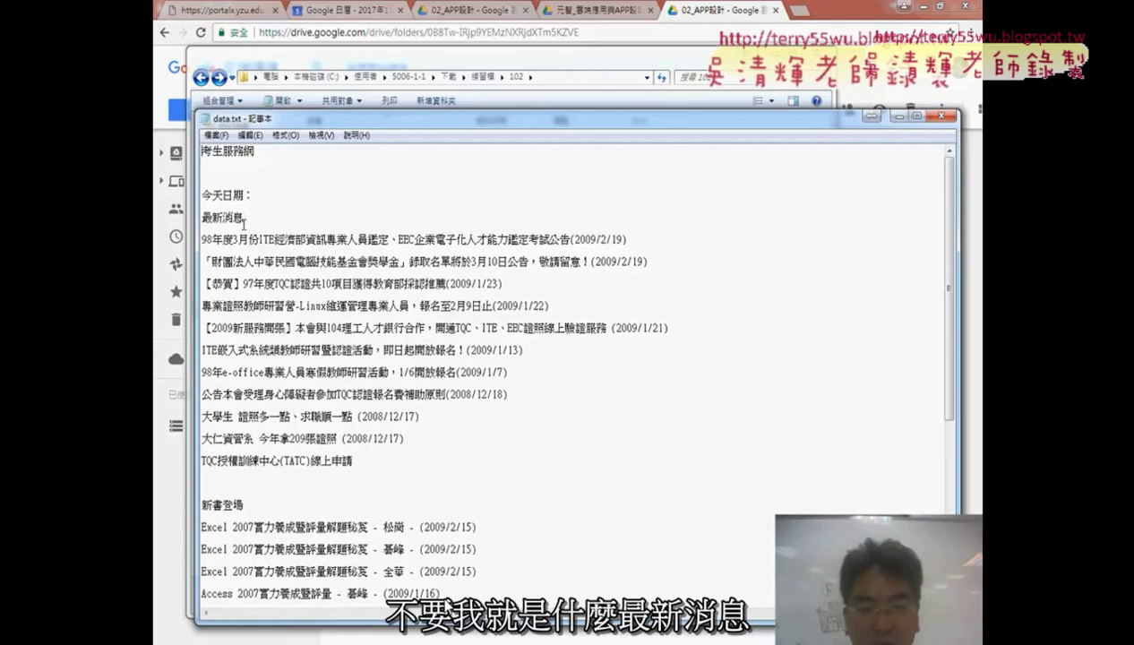
{"action": "mouse_move", "coordinate": [117, 610]}
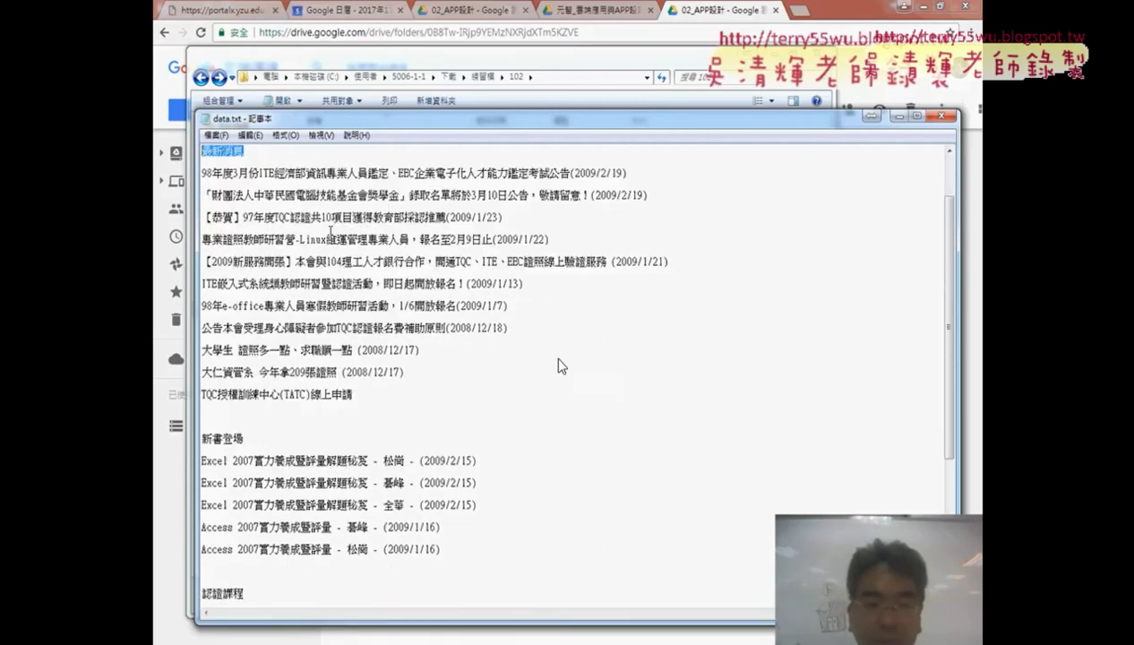
{"action": "mouse_move", "coordinate": [627, 616]}
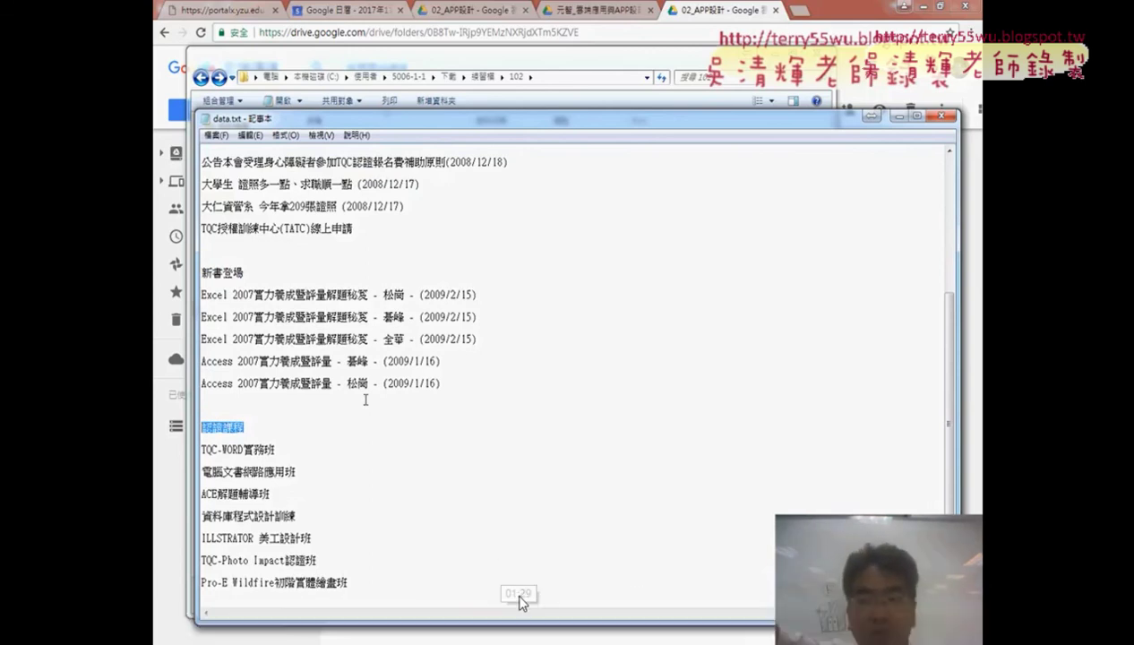
{"action": "mouse_move", "coordinate": [518, 594]}
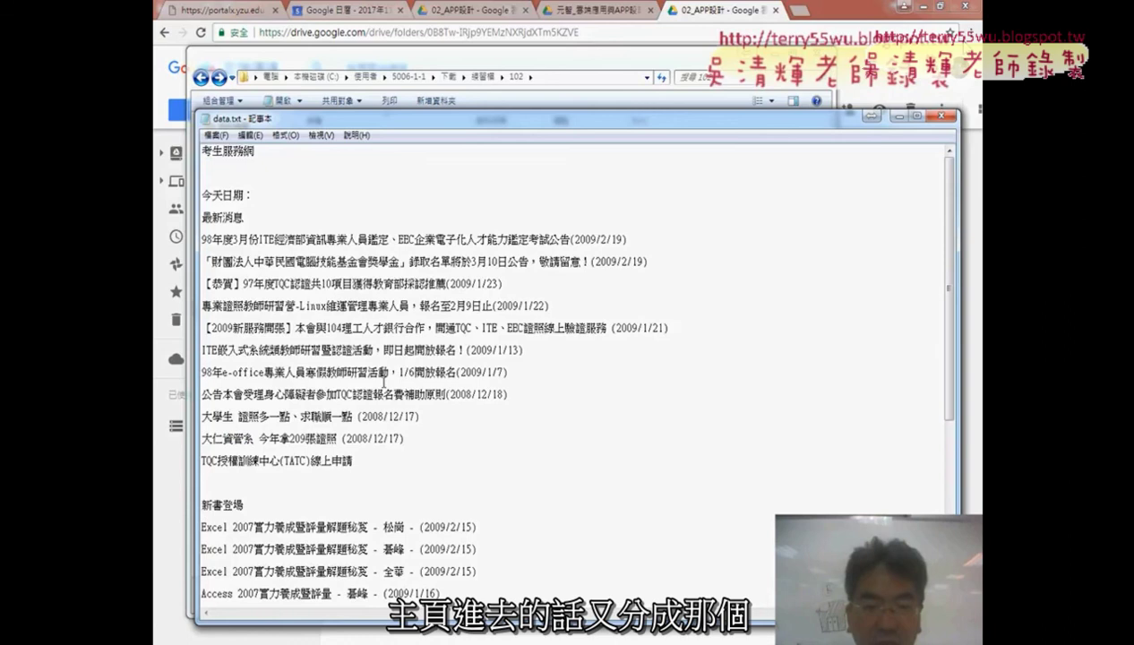
{"action": "key", "text": "Escape"}
{"action": "left_click", "coordinate": [859, 11]}
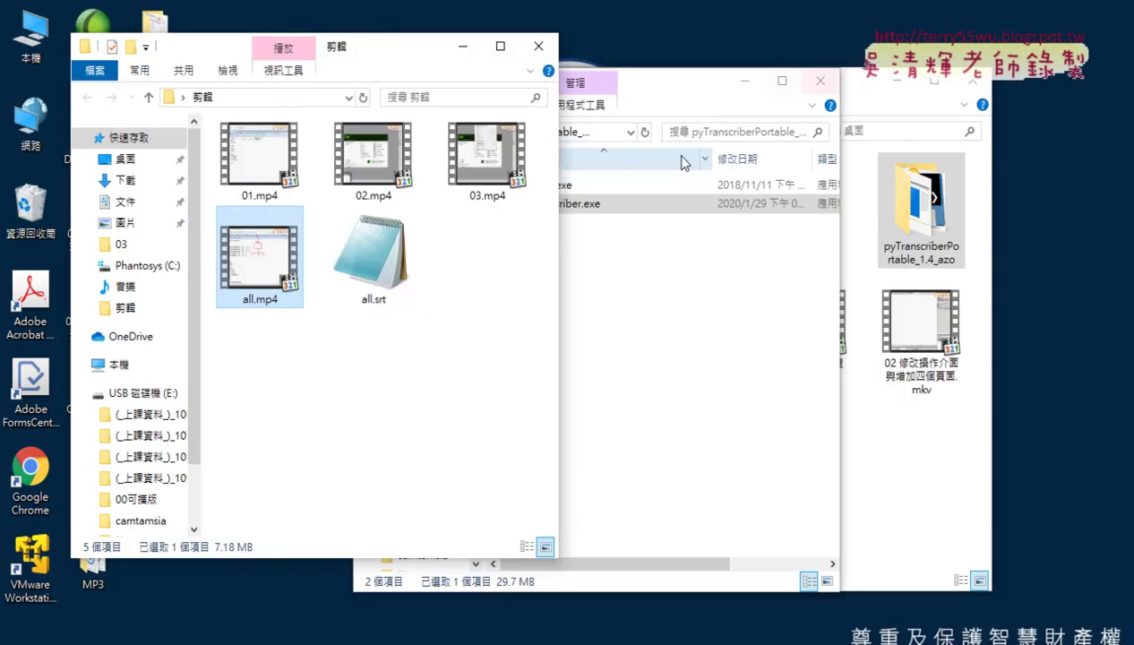
Step: Open all.srt for editing and correct the first subtitle's text to 102題
{"action": "left_click", "coordinate": [376, 280]}
{"action": "right_click", "coordinate": [368, 257]}
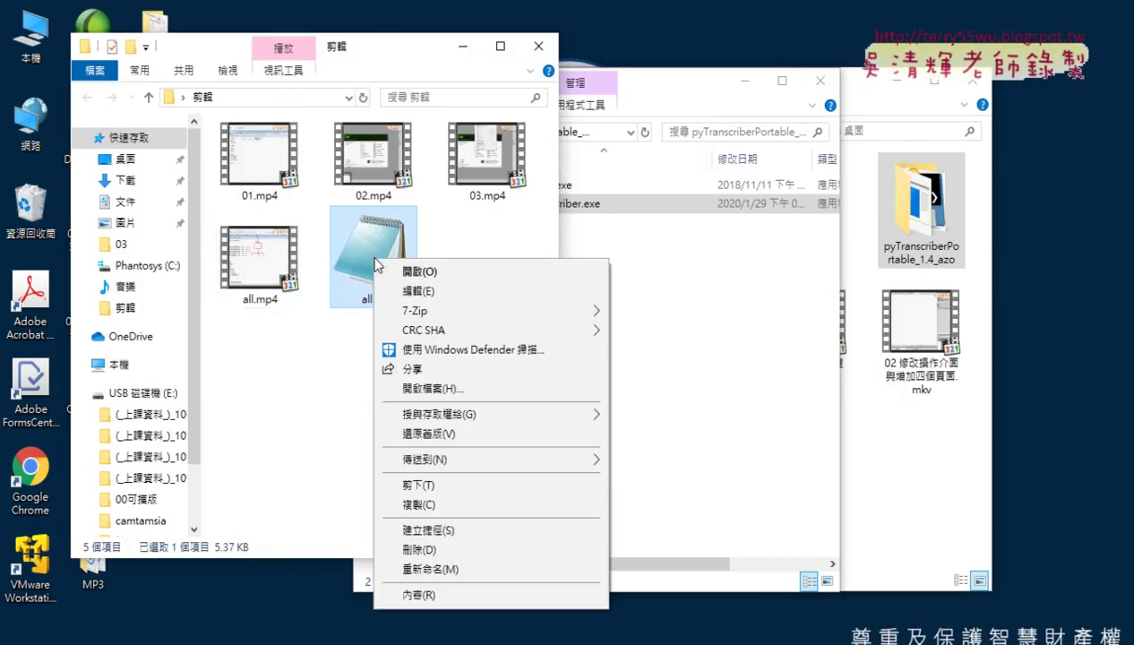
{"action": "left_click", "coordinate": [405, 291]}
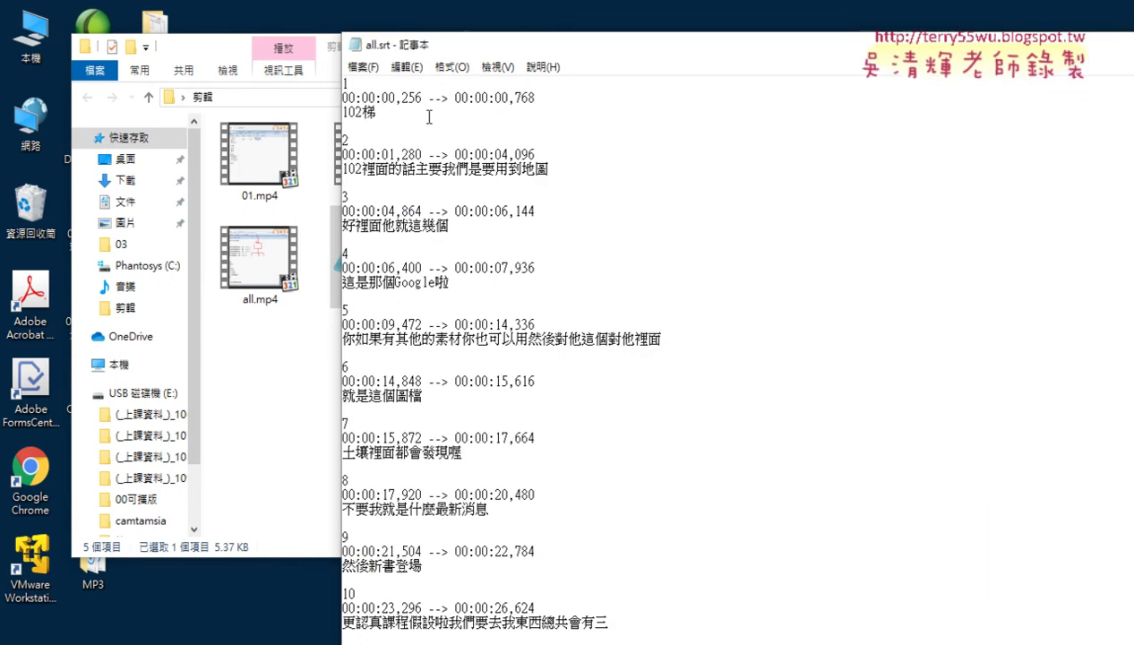
{"action": "double_click", "coordinate": [369, 113]}
{"action": "type", "text": "裡"}
{"action": "key", "text": "Down"}
{"action": "key", "text": "Return"}
Step: Correct the second subtitle to 102裡面的話主要我們是要用到的圖, and close all.srt with its changes saved
{"action": "key", "text": "Down"}
{"action": "key", "text": "Down"}
{"action": "key", "text": "Down"}
{"action": "key", "text": "Right"}
{"action": "key", "text": "Down"}
{"action": "key", "text": "Up"}
{"action": "key", "text": "End"}
{"action": "key", "text": "Left"}
{"action": "key", "text": "Left"}
{"action": "key", "text": "Delete"}
{"action": "type", "text": "ㄉㄜ˙ㄊㄚ"}
{"action": "key", "text": "BackSpace"}
{"action": "key", "text": "Down"}
{"action": "key", "text": "Down"}
{"action": "key", "text": "Down"}
{"action": "key", "text": "Down"}
{"action": "double_click", "coordinate": [356, 49]}
{"action": "left_click", "coordinate": [569, 341]}
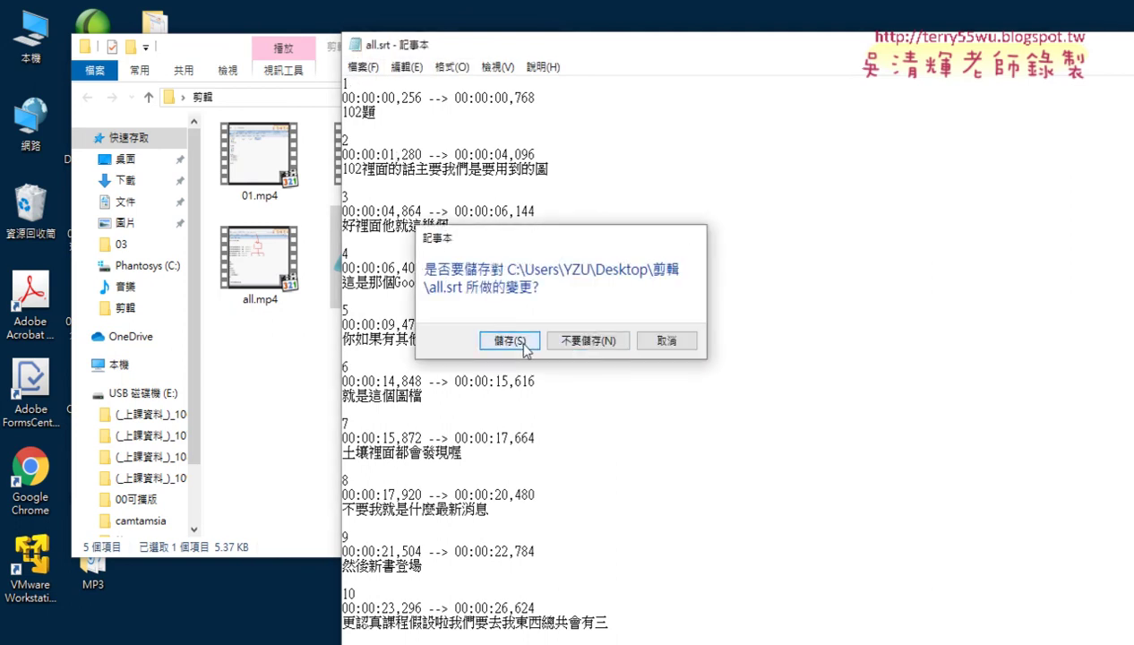
Step: Select all.mp4 and all.srt together, and select the pyTranscriberPortable_1.4_azo folder in the desktop folder window
{"action": "left_click_drag", "start_coordinate": [419, 343], "coordinate": [242, 244]}
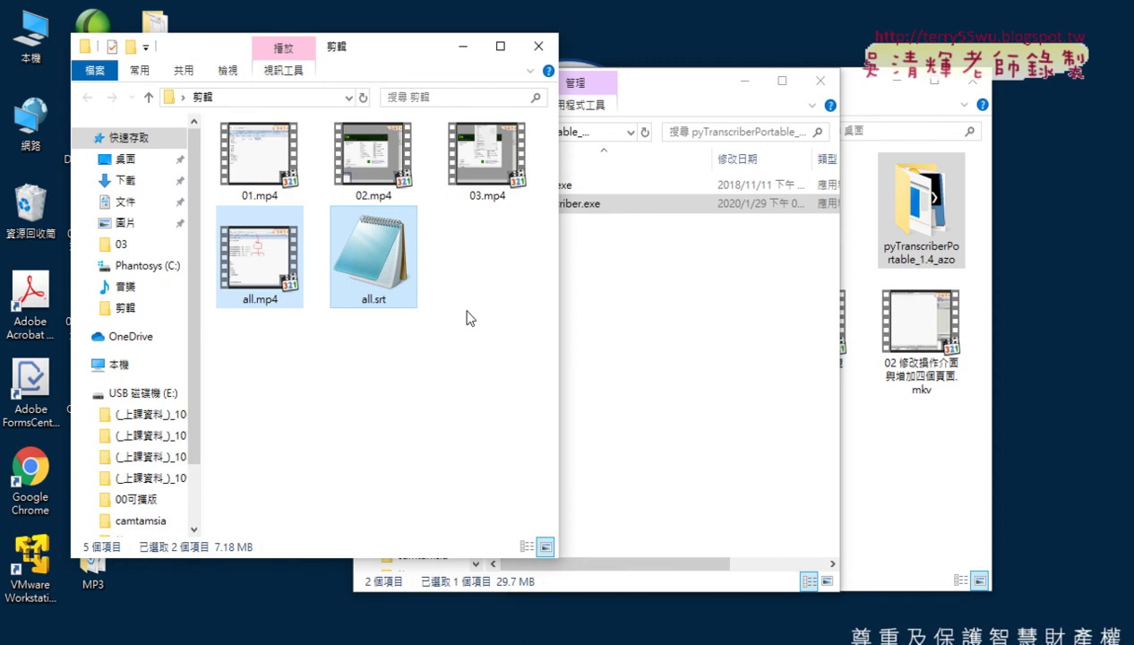
{"action": "left_click", "coordinate": [908, 206]}
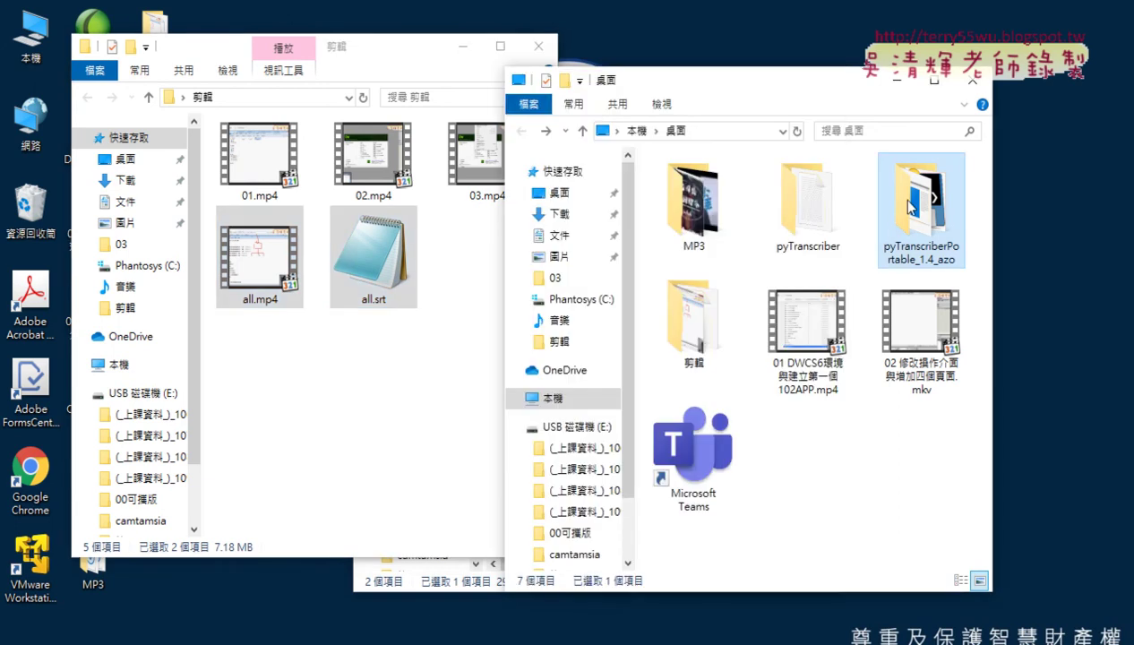